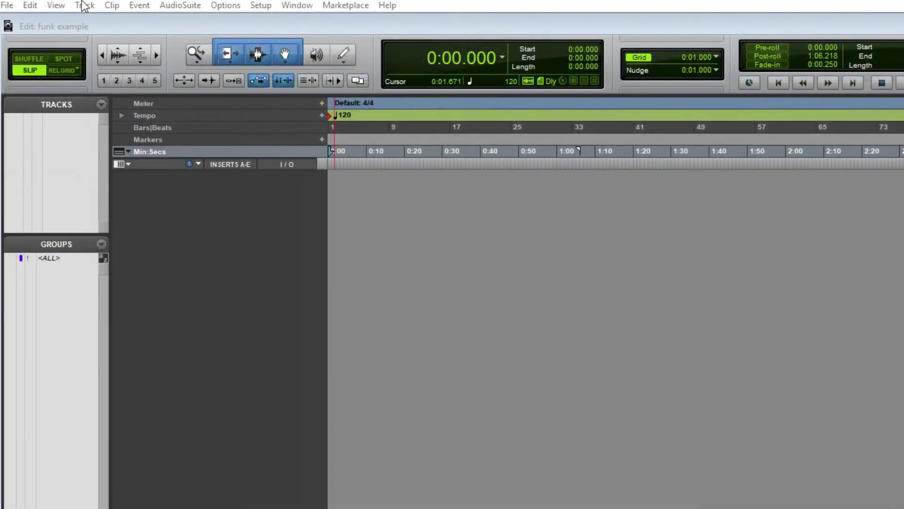
Create one new stereo instrument track.
click(65, 5)
click(83, 24)
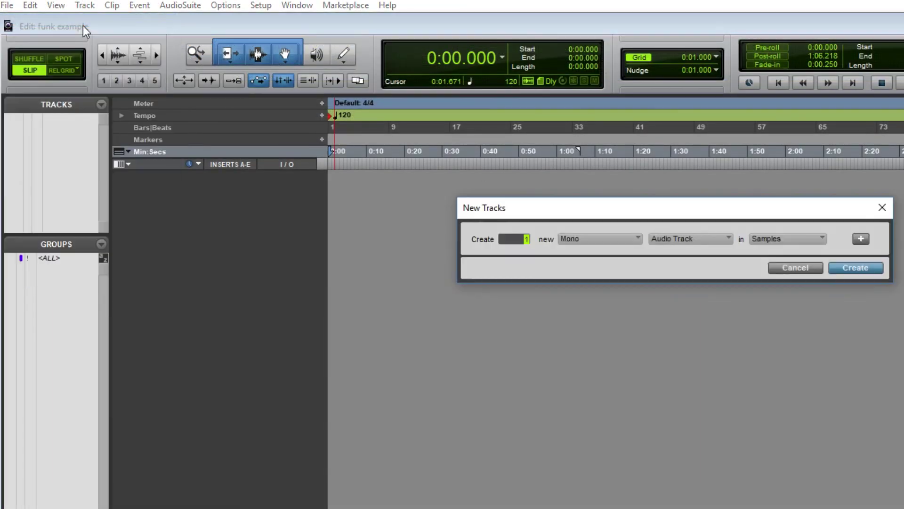
click(620, 238)
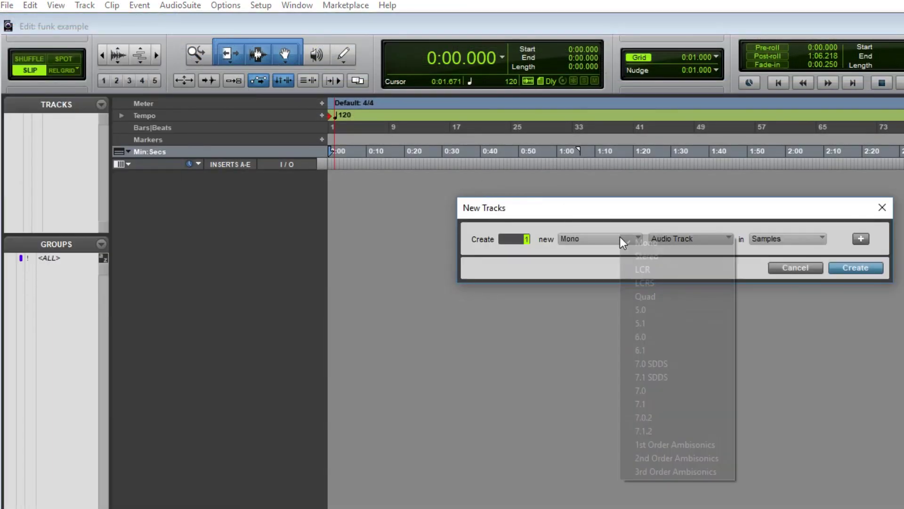
click(647, 256)
click(680, 242)
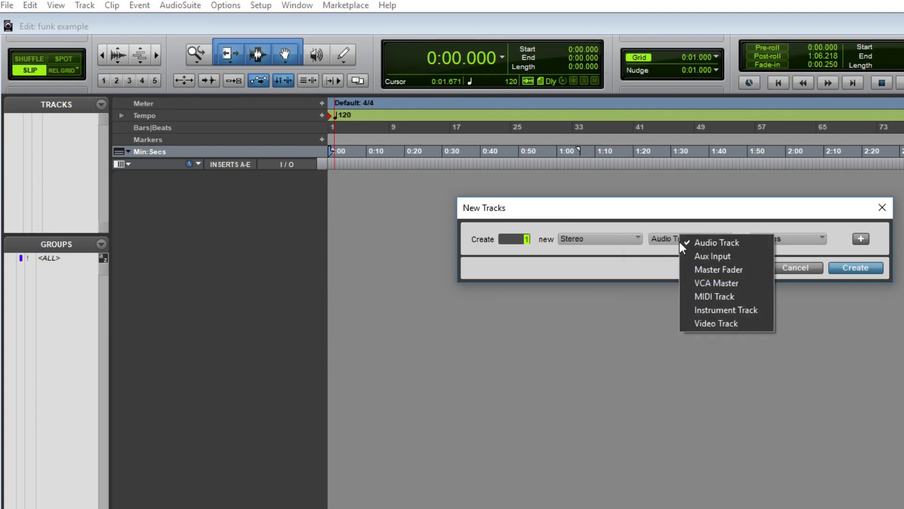
click(720, 310)
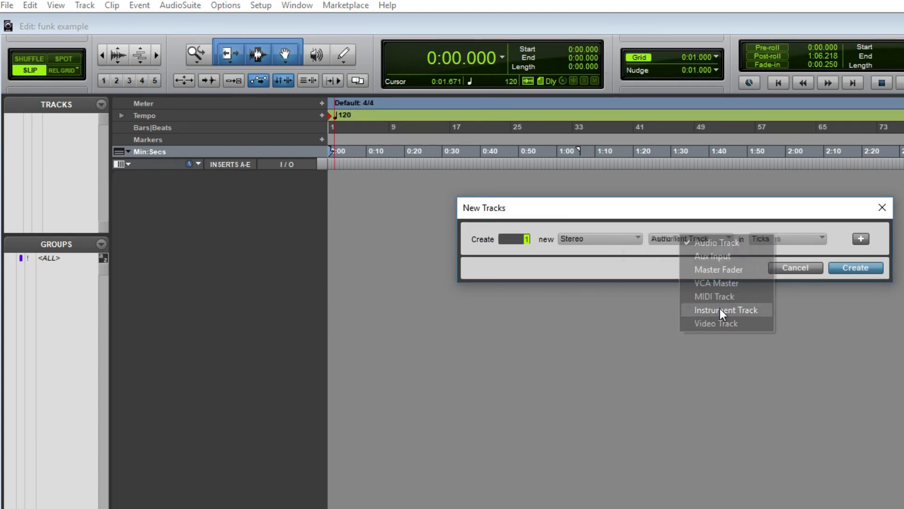
click(856, 268)
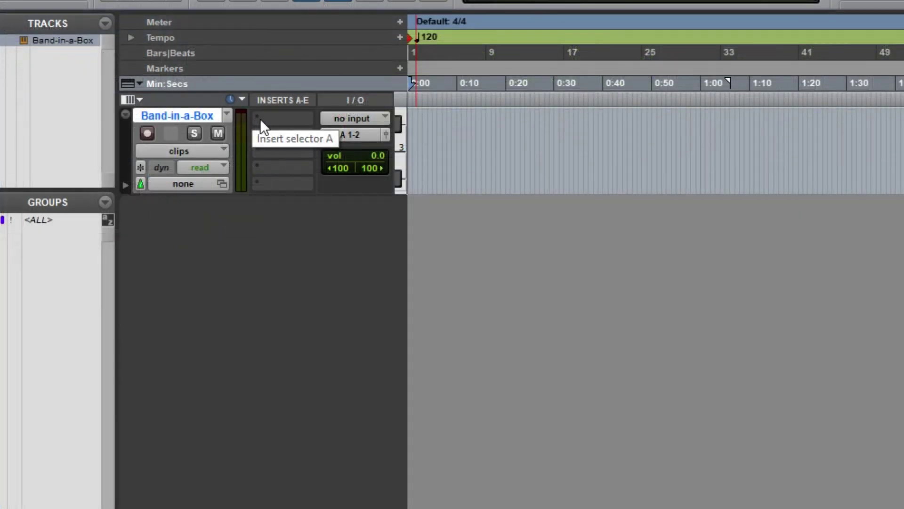
Insert the stereo Band-in-a-Box DAW AAX Plugin on the Band-in-a-Box track's first insert slot and enlarge the plug-in window.
click(224, 180)
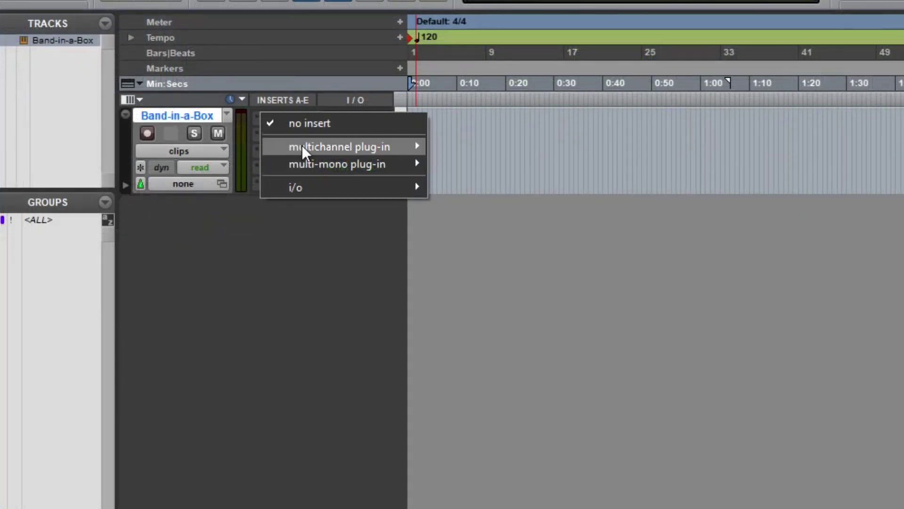
mouse_move(303, 146)
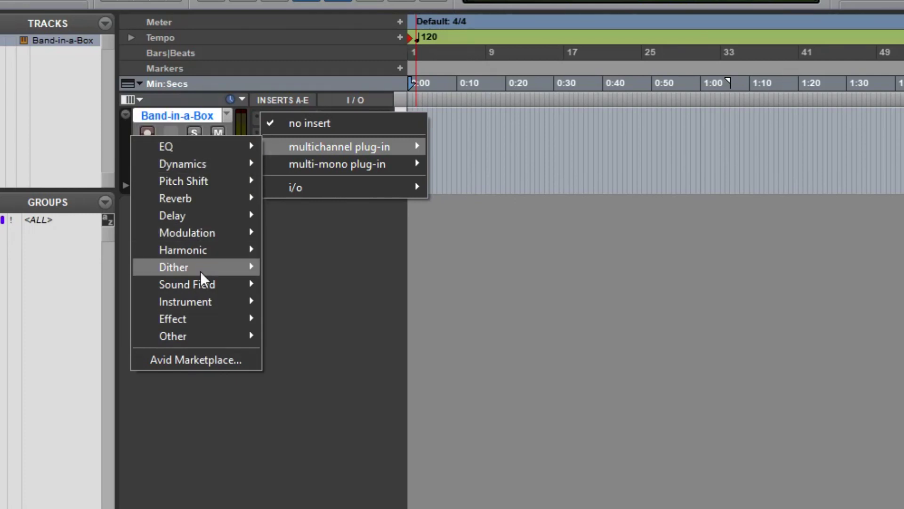
mouse_move(206, 307)
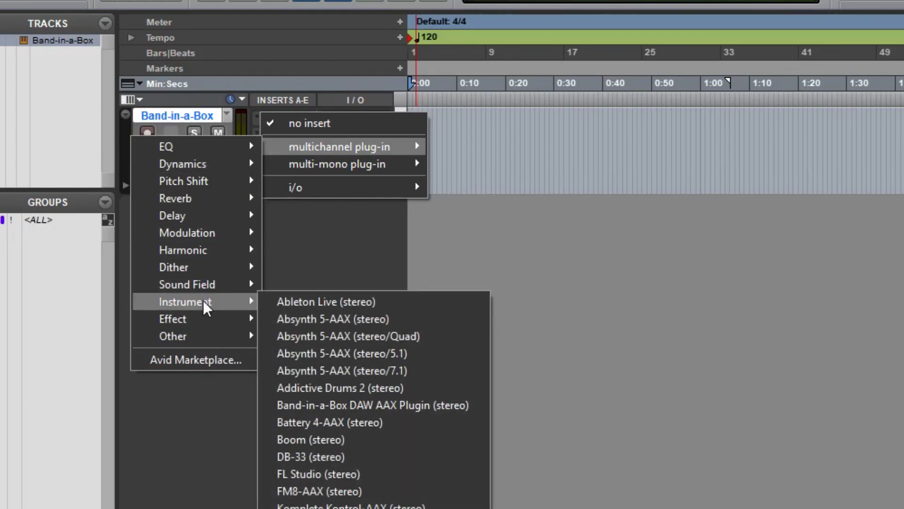
click(380, 406)
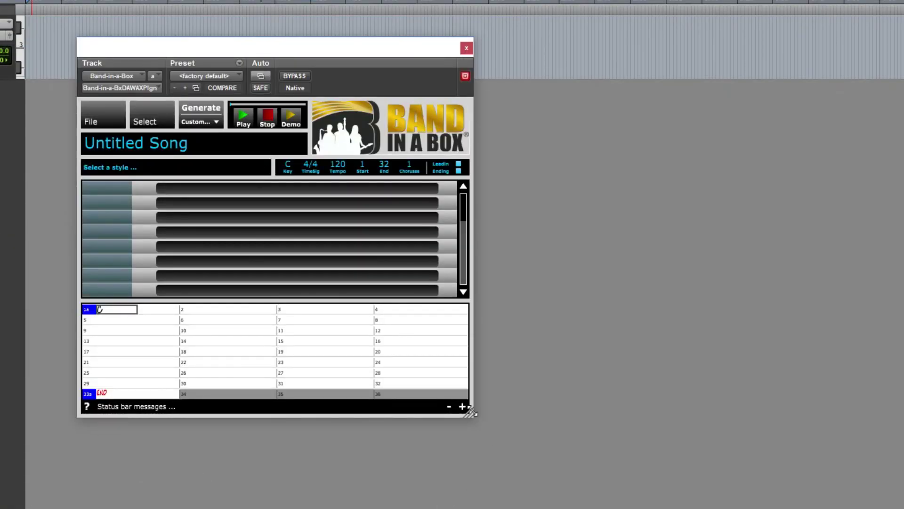
drag(470, 413, 678, 506)
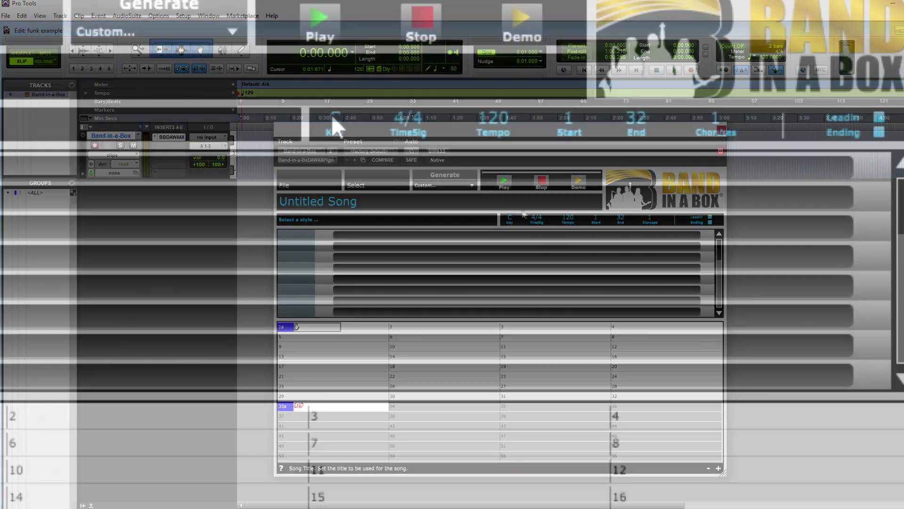
Set the song's key to A major and enter an A7 chord at bar 1.
click(331, 115)
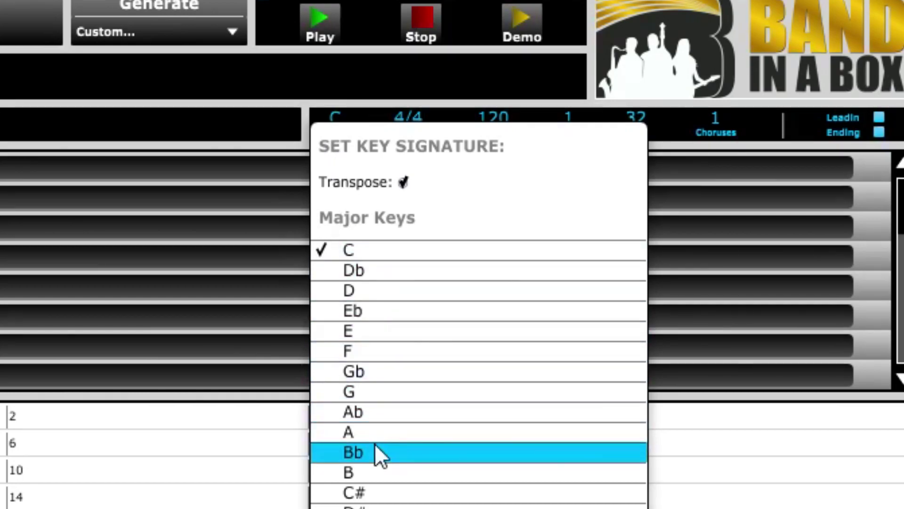
click(377, 432)
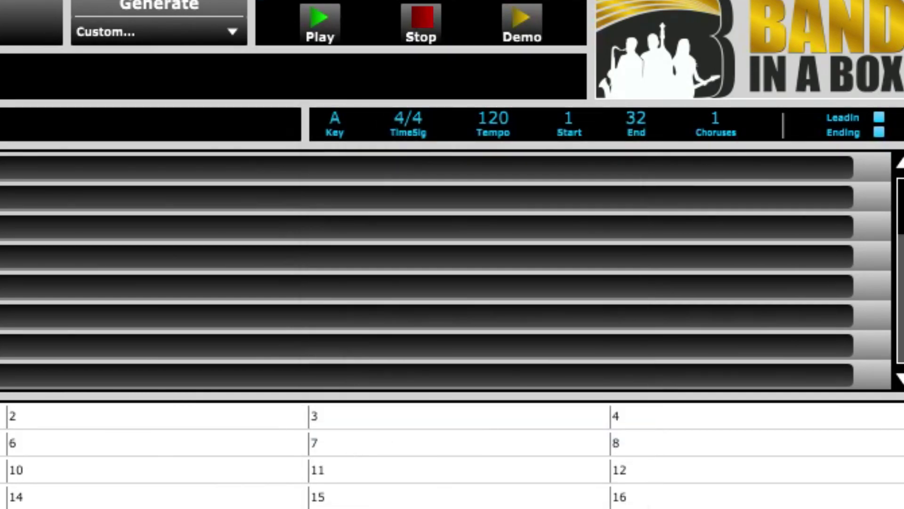
key(Right)
key(Right)
key(Right)
key(Right)
text(A)
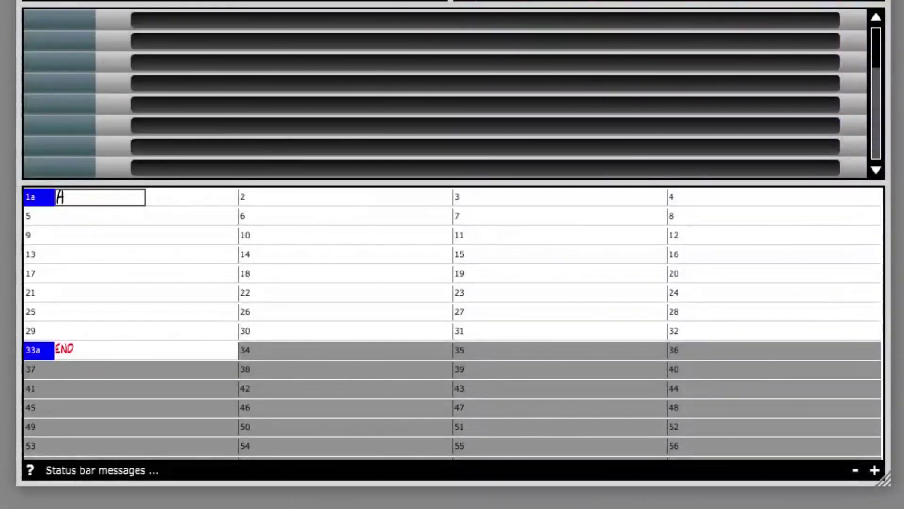
text(7)
Enter a C7sus chord at bar 5 and a D7 chord at bar 7 of the chord sheet.
key(Right)
key(Right)
key(Right)
key(Right)
key(Right)
key(Right)
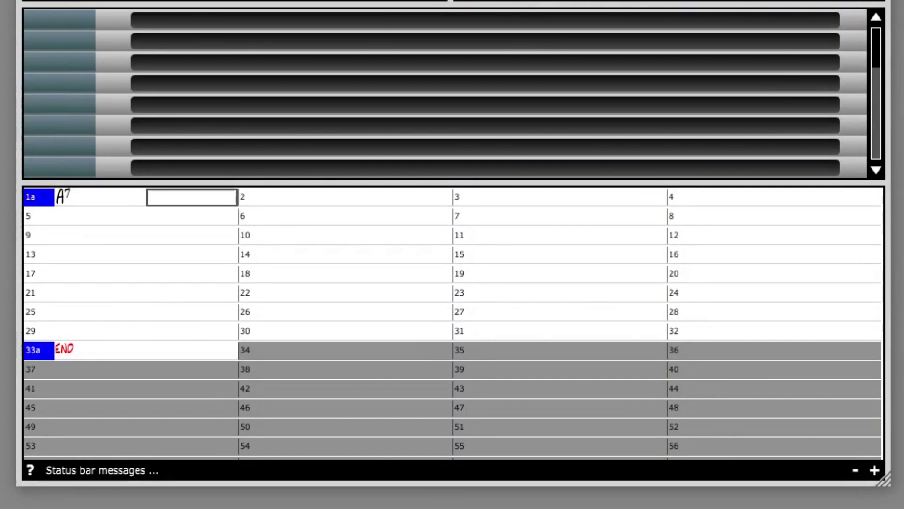
key(Right)
text(C7sus)
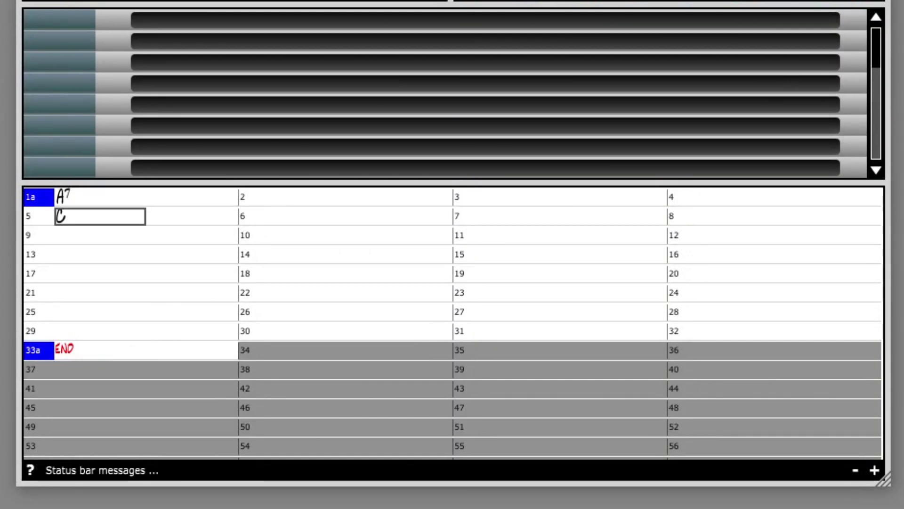
key(Right)
key(Right)
key(Right)
key(Right)
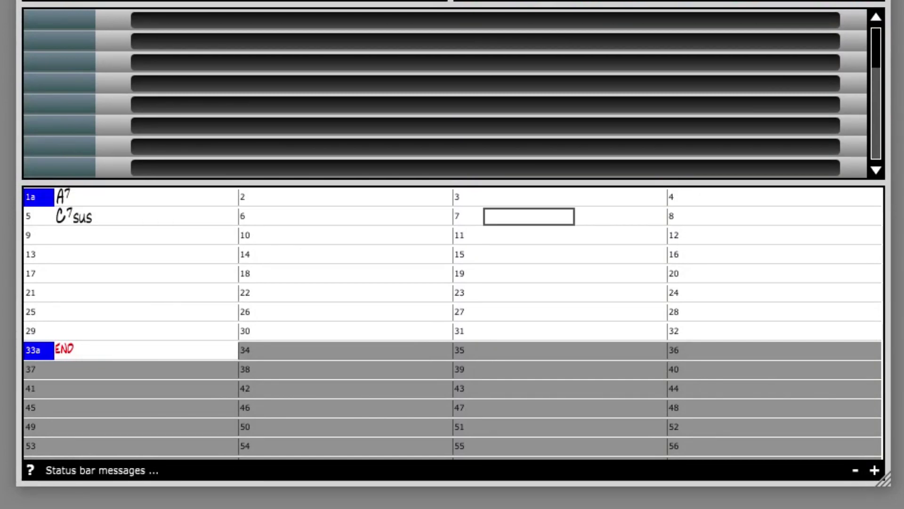
text(D7)
Copy the first eight bars of chords into bars 9 to 16 with the K8 shortcut entry at bar 8.
key(Right)
key(Right)
key(Right)
key(Right)
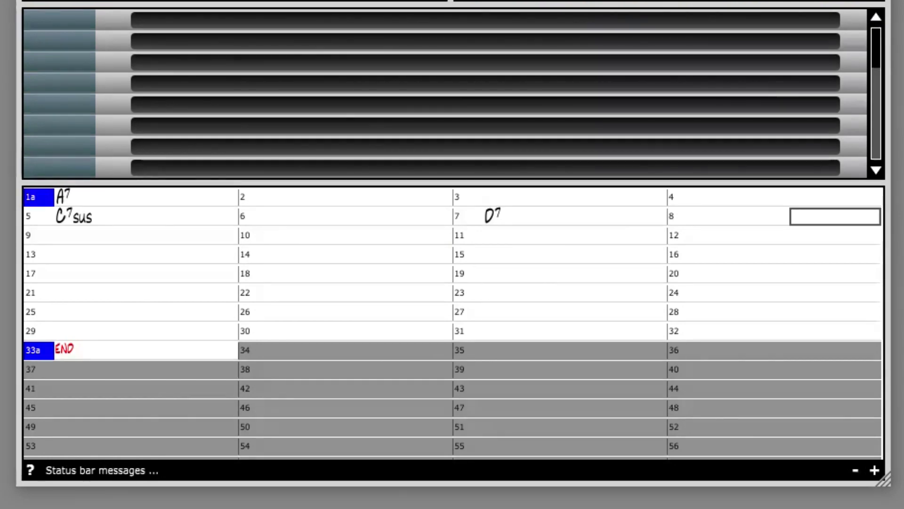
text(K8)
key(Return)
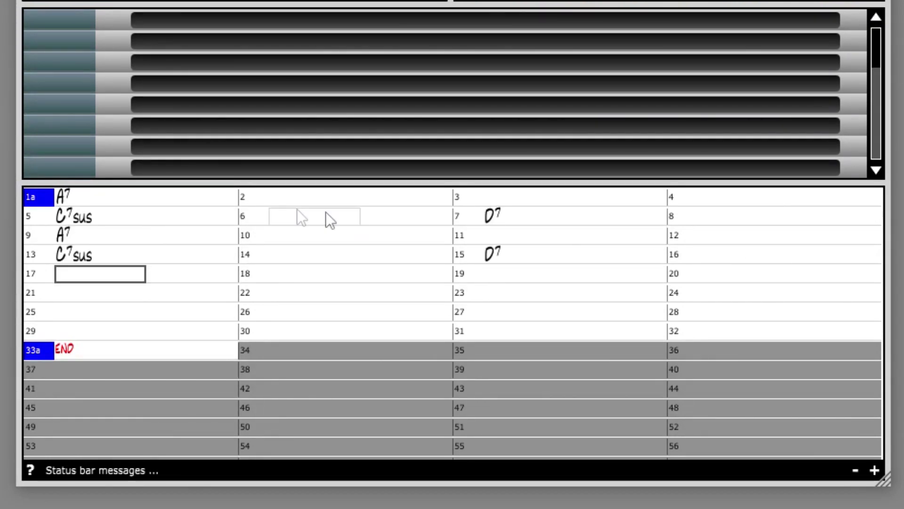
Add an "a" part marker at bar 9 and a "b" part marker at bar 17.
click(43, 233)
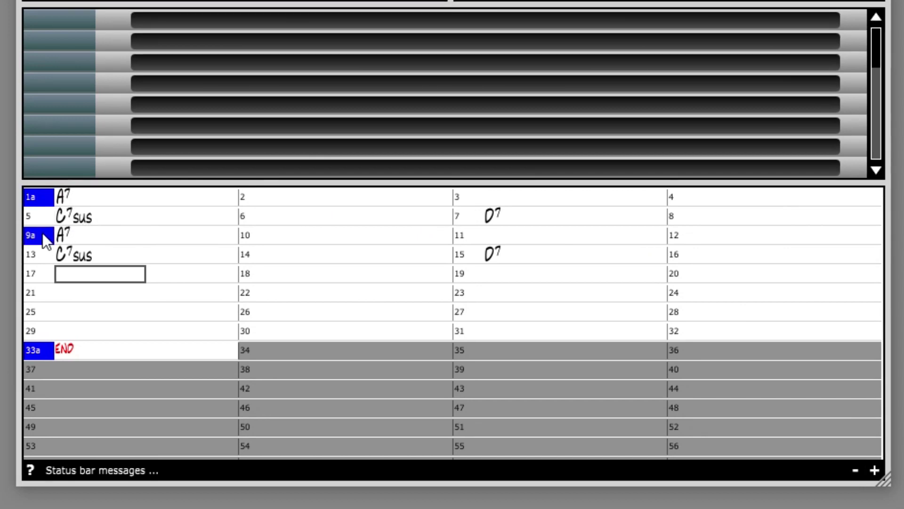
click(42, 275)
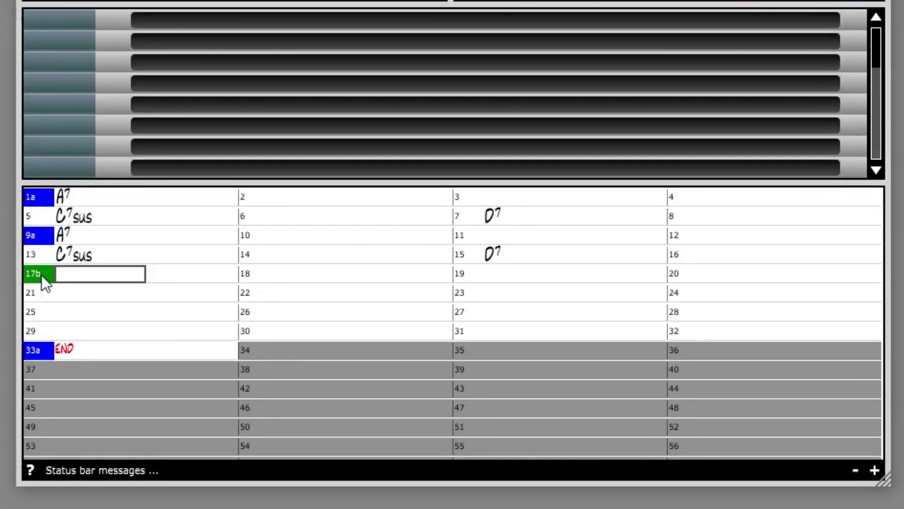
Enter a Bm chord at bar 17 and an Em chord at bar 19.
click(114, 277)
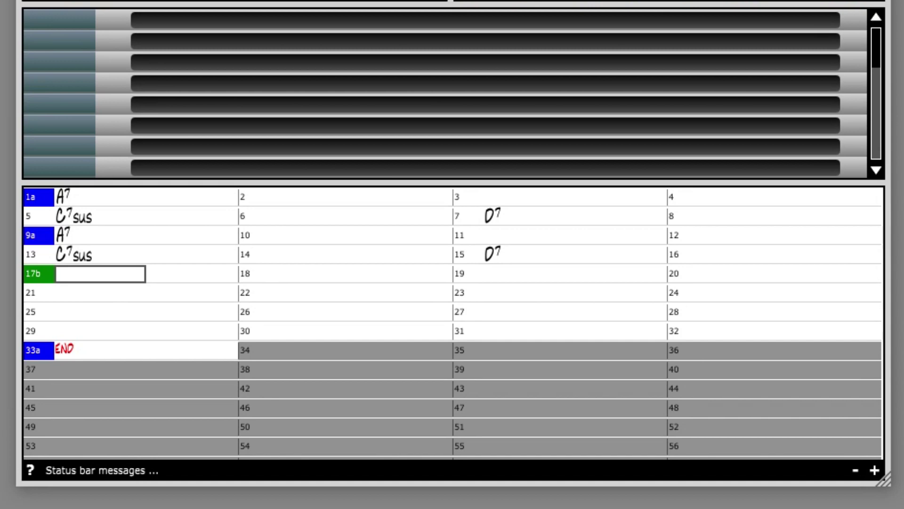
text(Bm)
key(Return)
key(Right)
key(Right)
key(Right)
text(E)
key(Return)
key(Right)
key(Right)
key(Right)
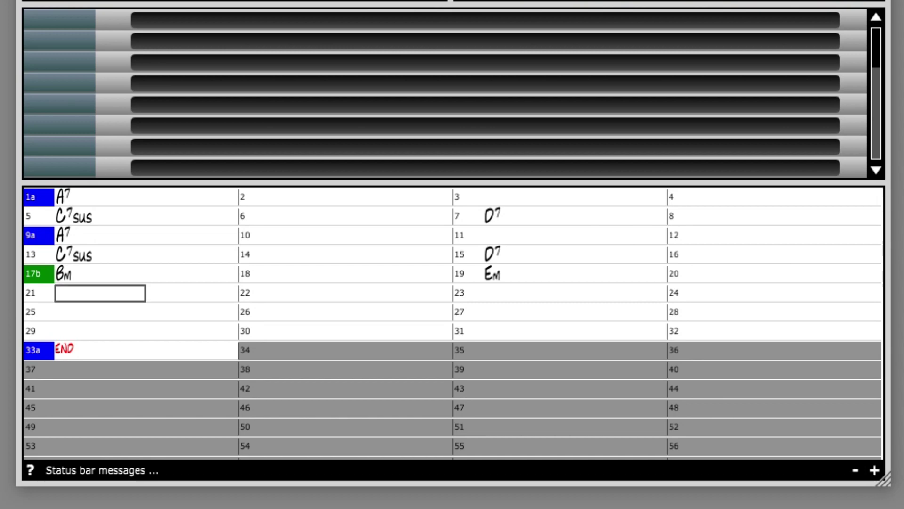
Enter a Bm chord at bar 21 and an E7 chord at bar 23.
text(Bm)
key(Return)
key(Right)
key(Right)
key(Right)
text(E7)
key(Return)
key(Right)
key(Right)
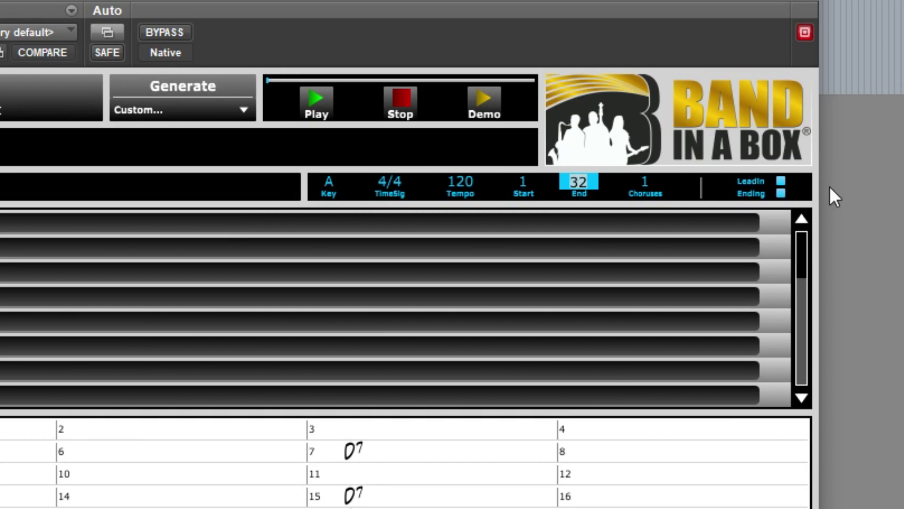
Set the song to four choruses ending at bar 24, with a closing A chord at bar 25.
text(24)
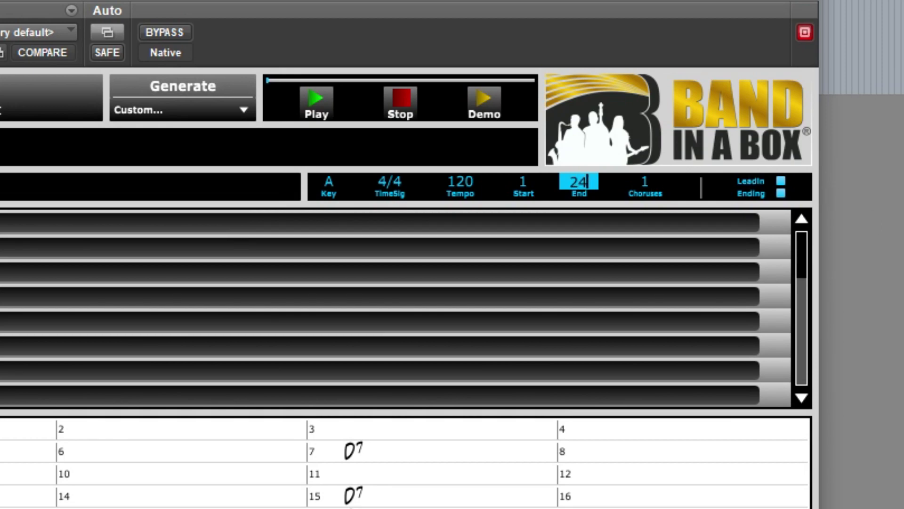
key(Return)
click(252, 319)
text(A)
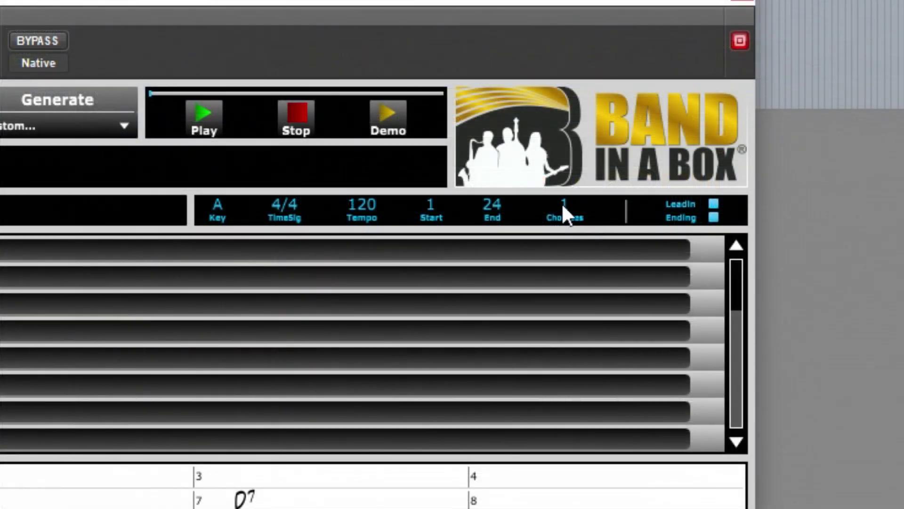
click(565, 204)
text(4)
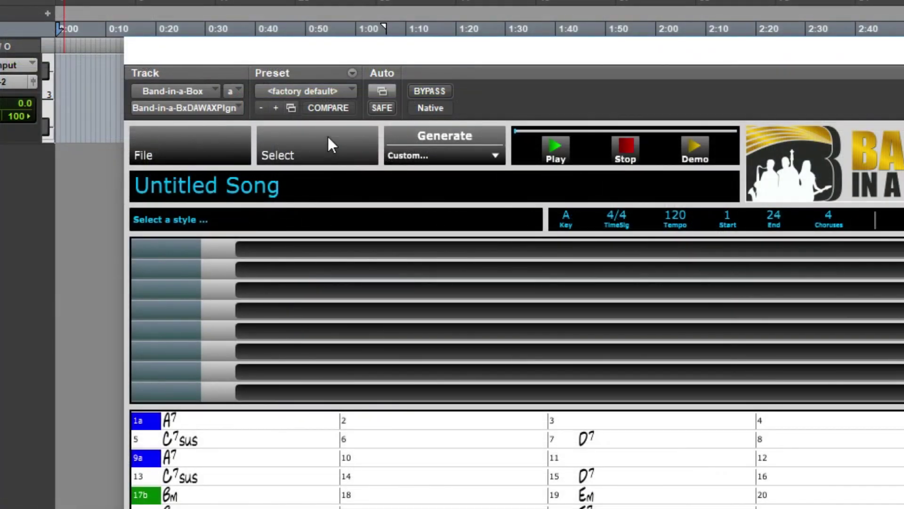
Open the style picker, filter it to the Everything Jazz category and sort the styles by date from newest to oldest.
click(329, 137)
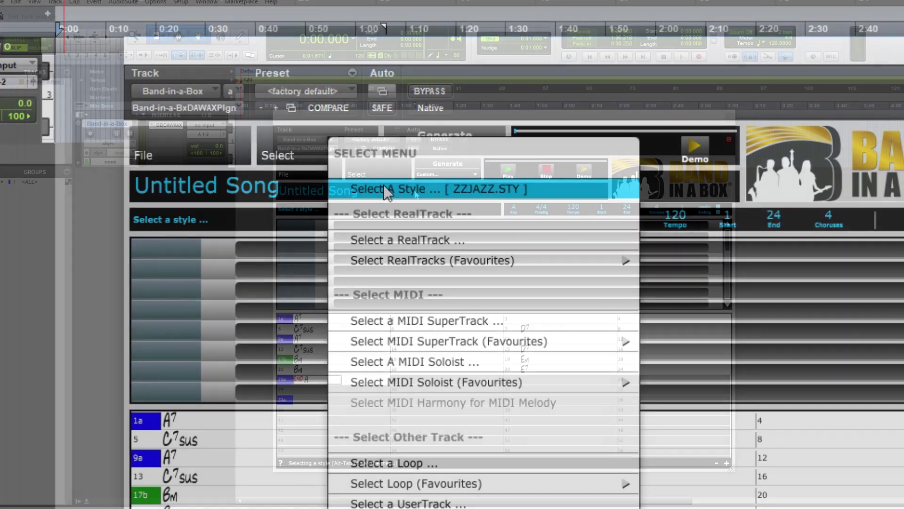
click(384, 188)
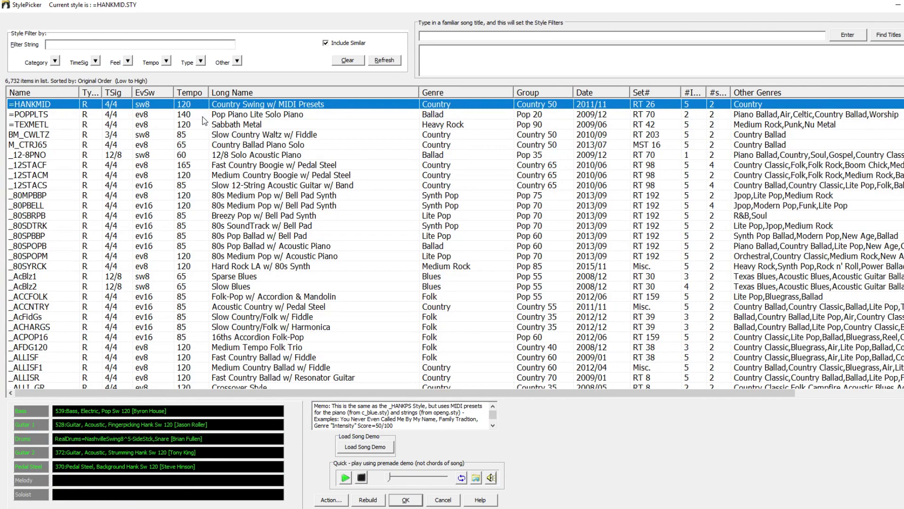
click(55, 61)
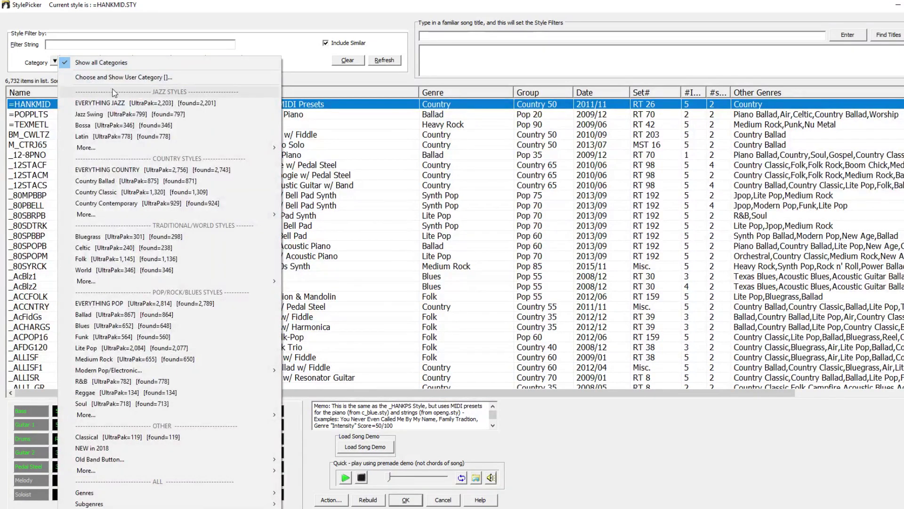
click(122, 101)
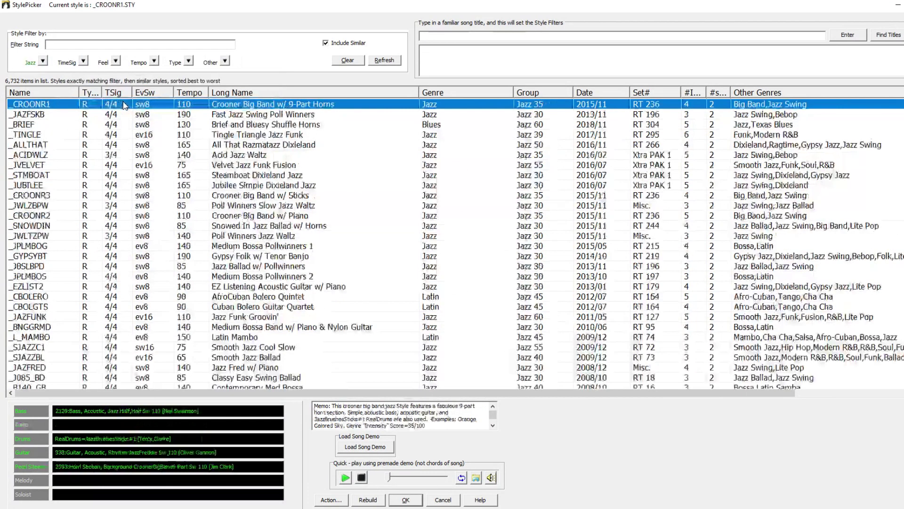
click(607, 94)
Browse the recent jazz styles and audition several, including _RONDA, _MISTNYC, _CAMILA and _IGUAZU+.
scroll(556, 140, up, 3)
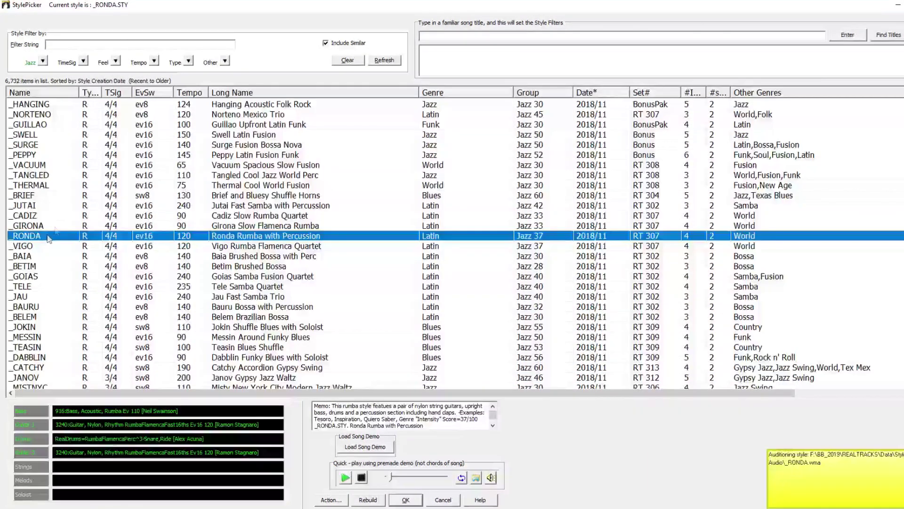
scroll(97, 187, down, 1)
scroll(90, 202, down, 2)
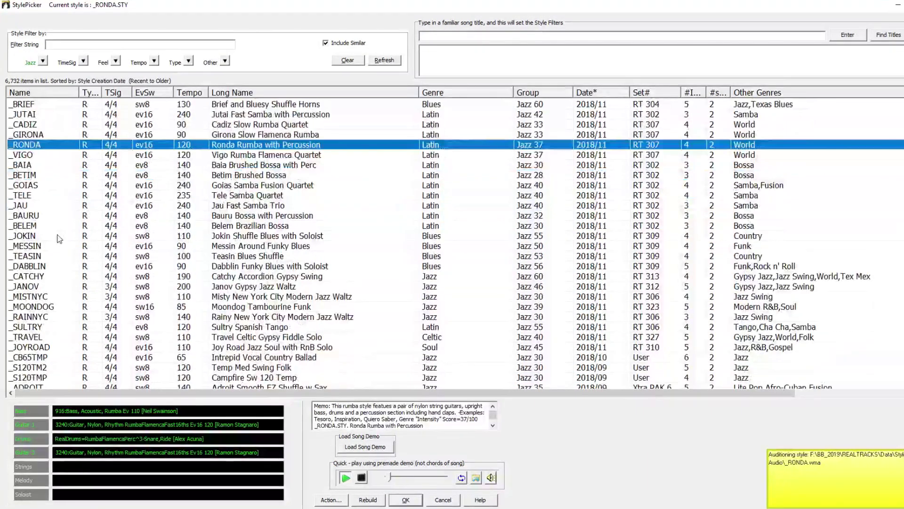
scroll(58, 235, down, 2)
double_click(58, 235)
scroll(123, 209, down, 2)
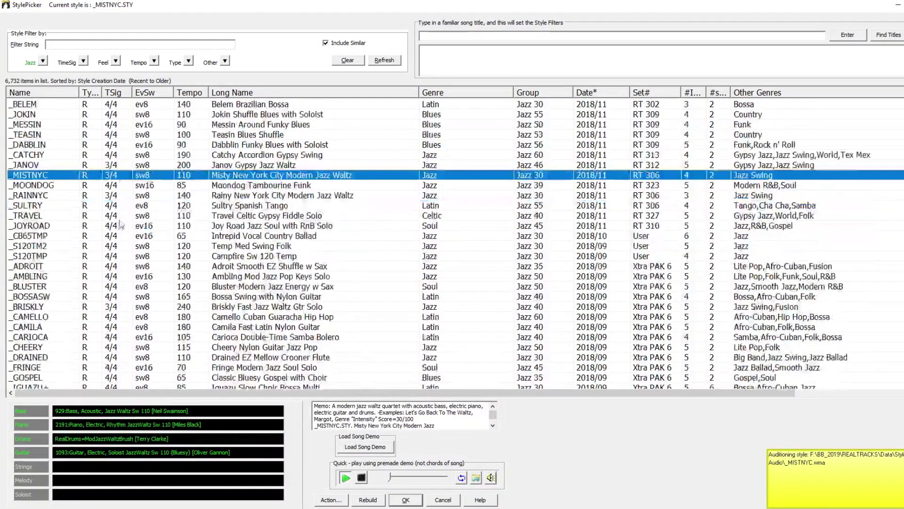
click(73, 258)
scroll(73, 259, down, 2)
double_click(73, 265)
scroll(86, 191, down, 2)
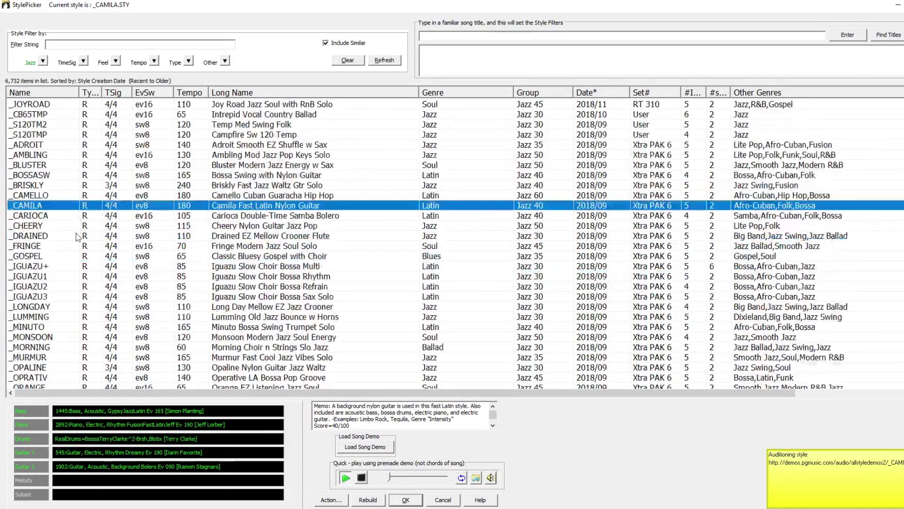
click(53, 267)
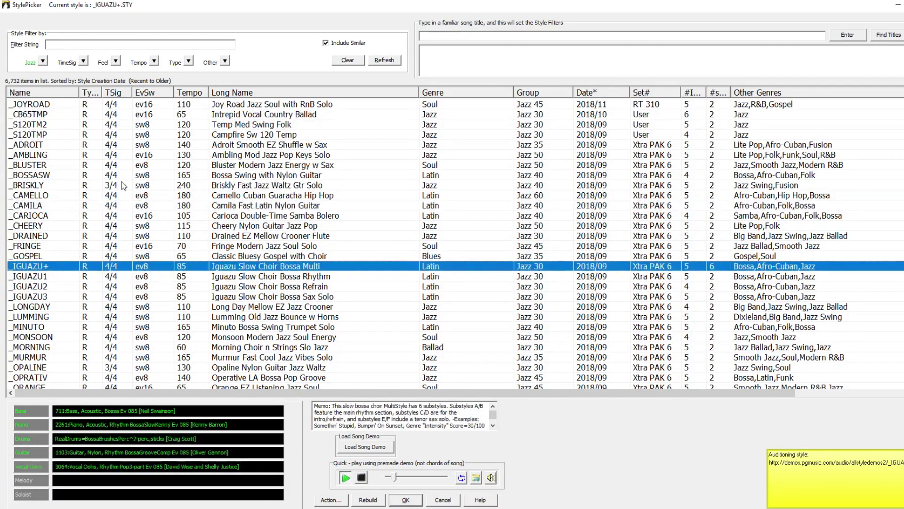
Audition further recent jazz styles, including _MONSOON and _ALOFT.
scroll(121, 186, down, 1)
scroll(106, 212, down, 2)
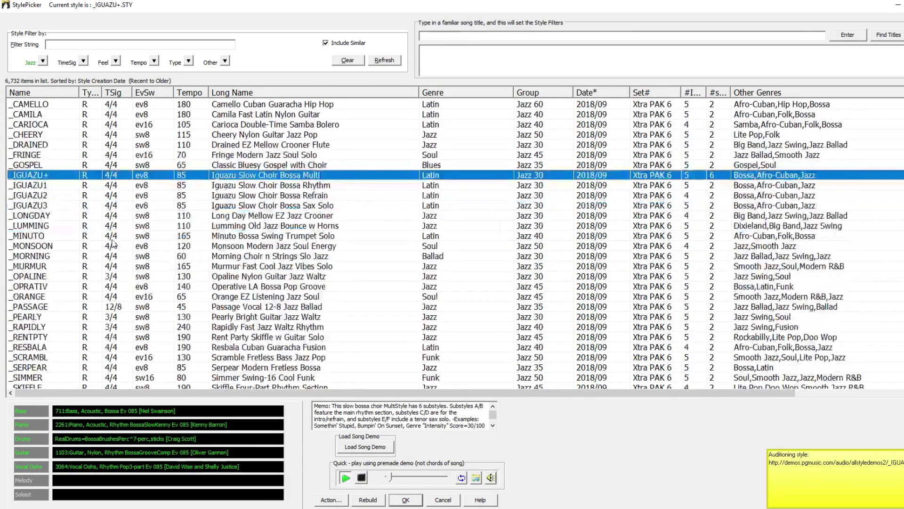
click(48, 247)
scroll(113, 179, down, 3)
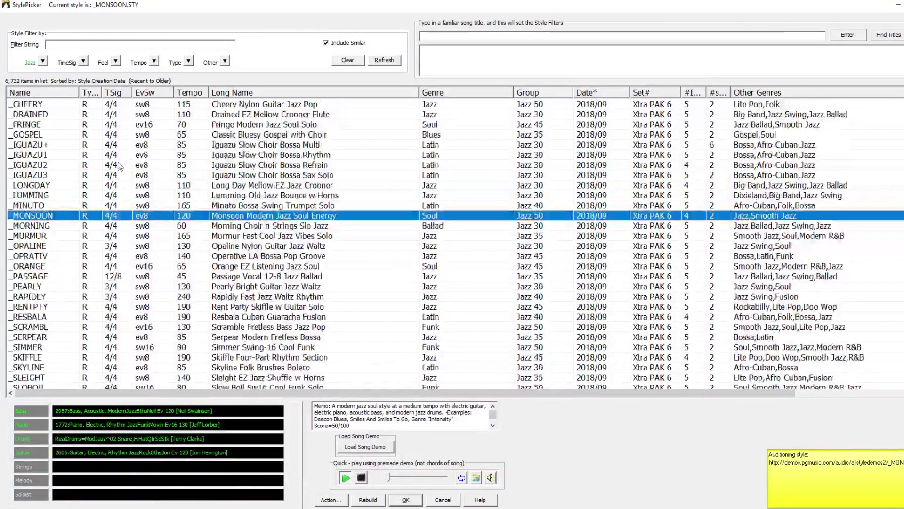
scroll(104, 205, down, 5)
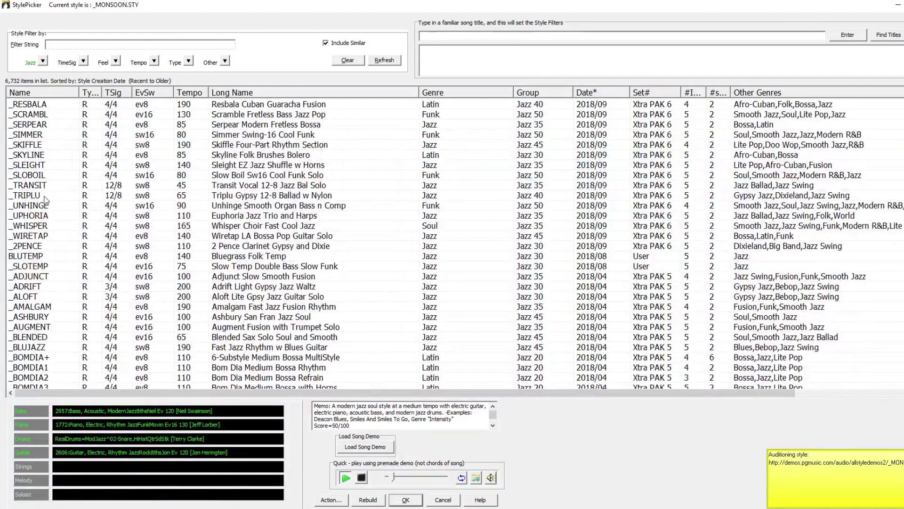
scroll(46, 206, down, 3)
click(45, 206)
scroll(81, 193, down, 10)
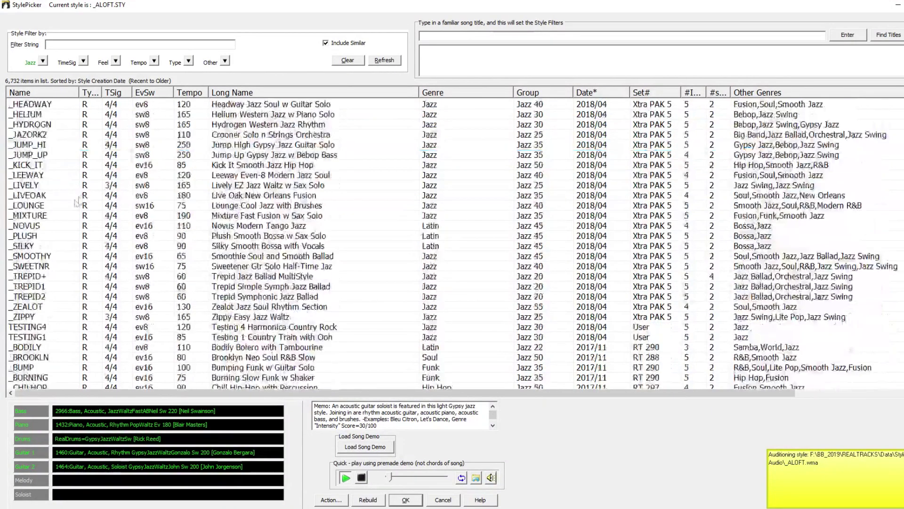
Audition the jazz styles _LEEWAY and _TREPID+ from the 2018/04 releases.
click(36, 177)
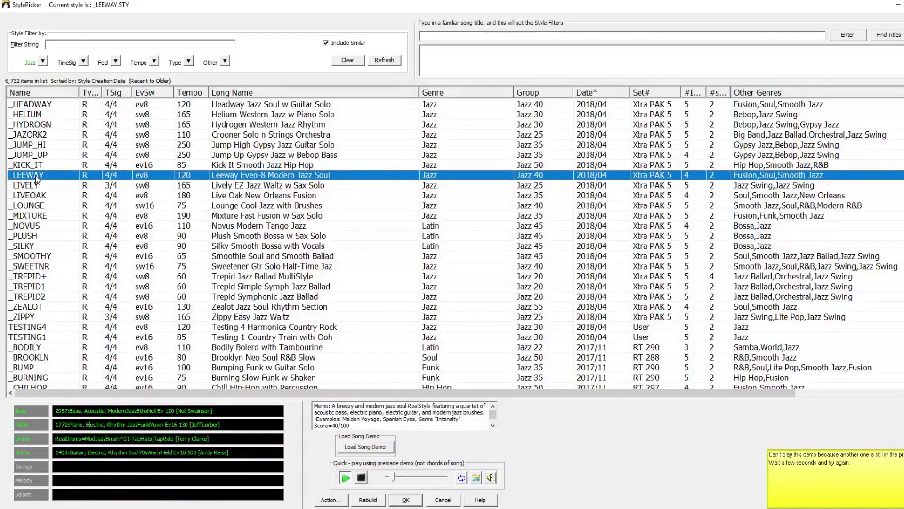
scroll(43, 184, down, 3)
click(48, 186)
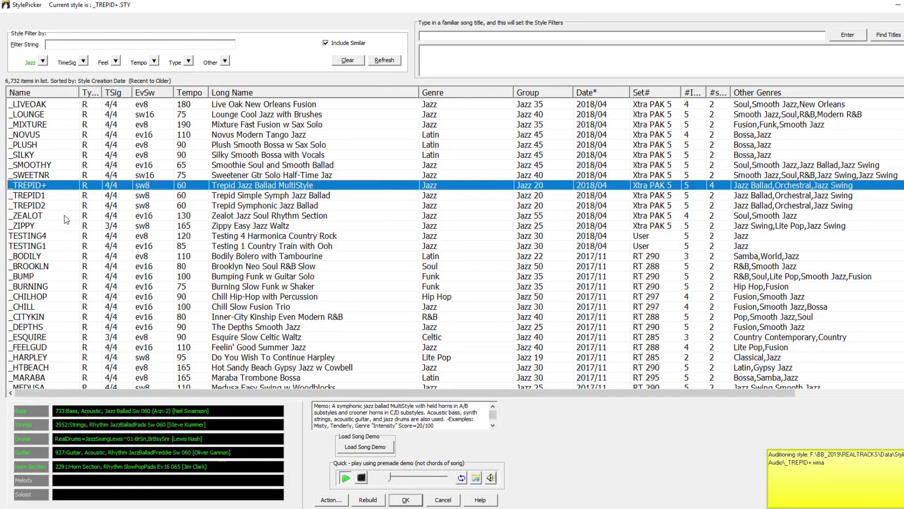
scroll(66, 223, down, 1)
scroll(64, 236, down, 1)
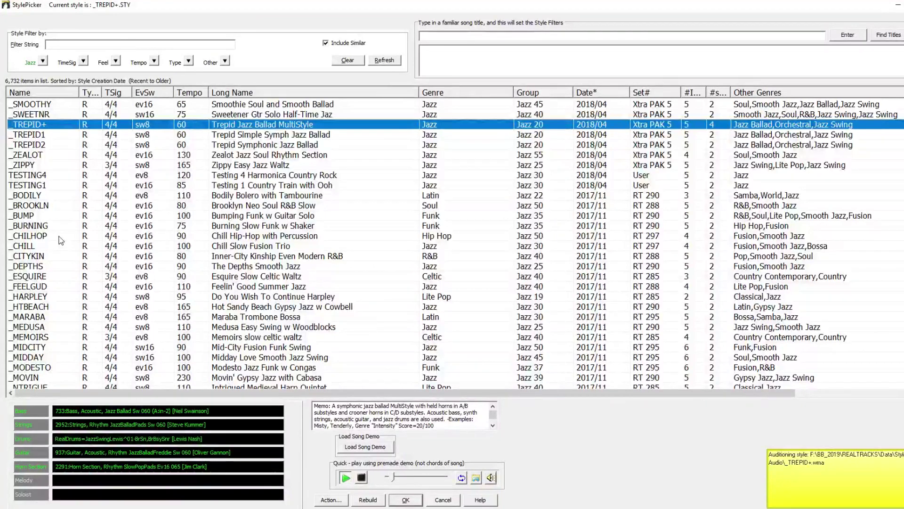
Filter the styles to Medium Rock and audition _HROCKLA, _OSMIUM, _BUTANE and _MIGHTY.
click(43, 62)
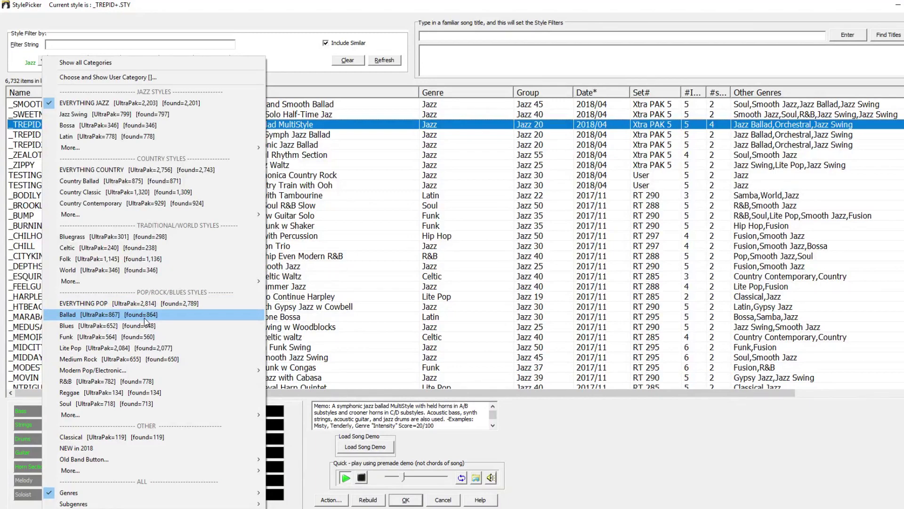
click(155, 359)
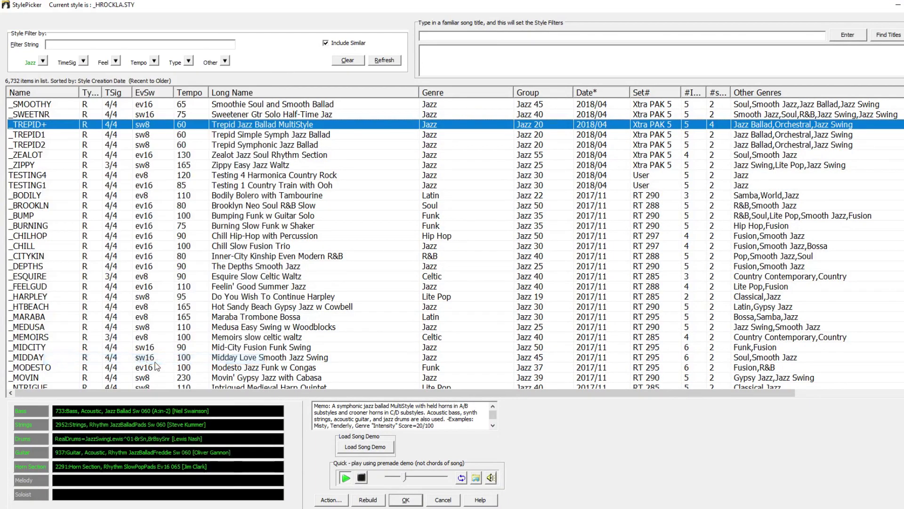
click(33, 107)
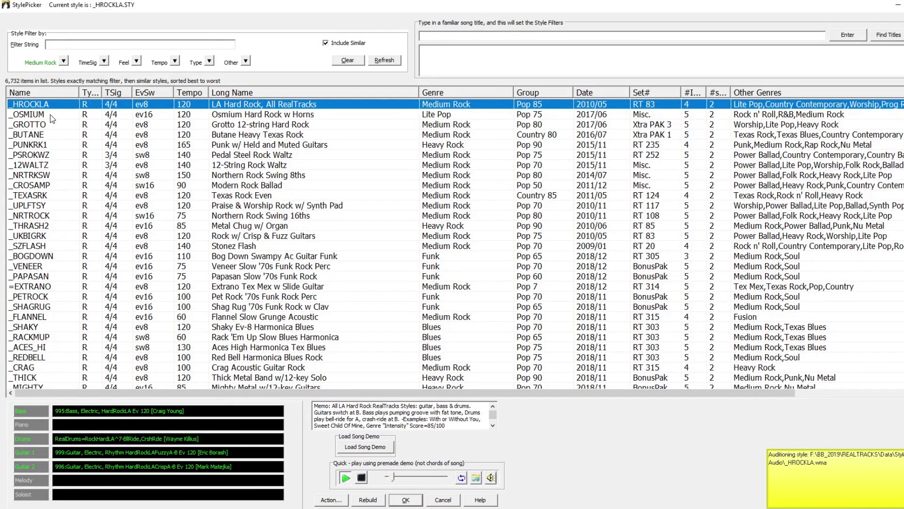
click(51, 115)
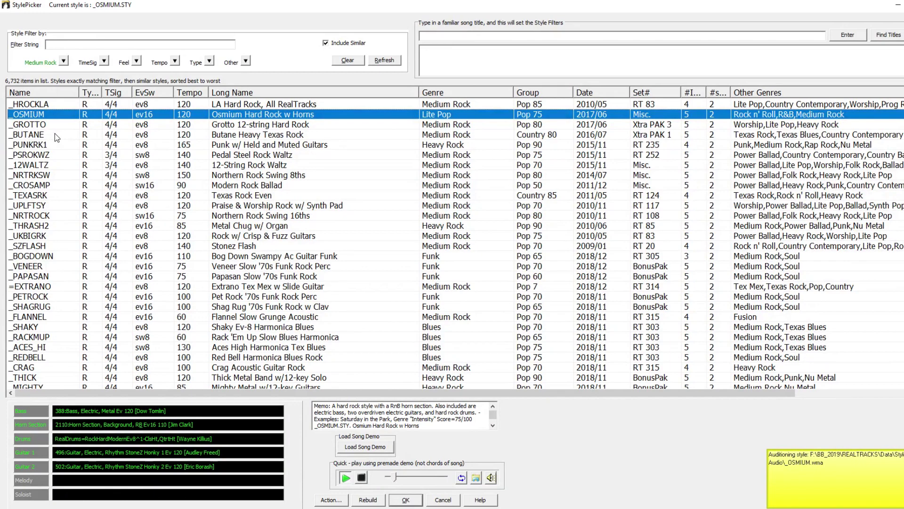
click(54, 134)
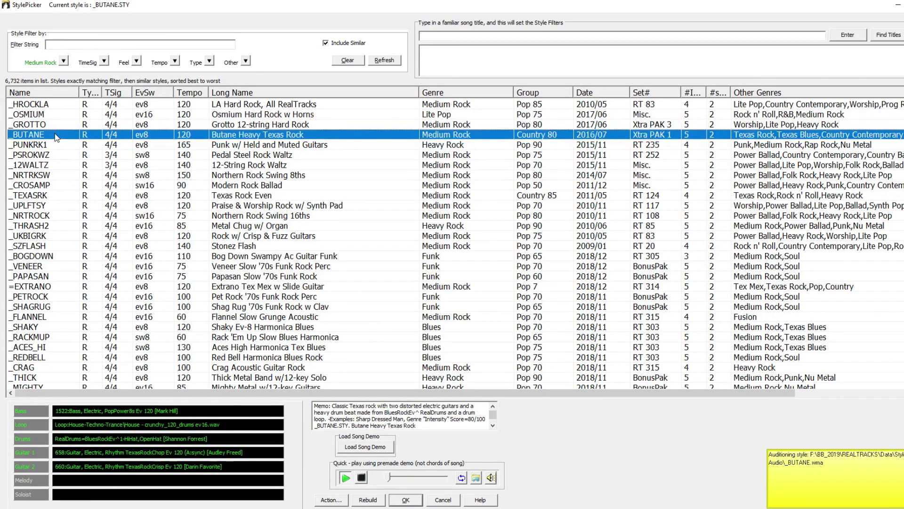
scroll(59, 177, down, 1)
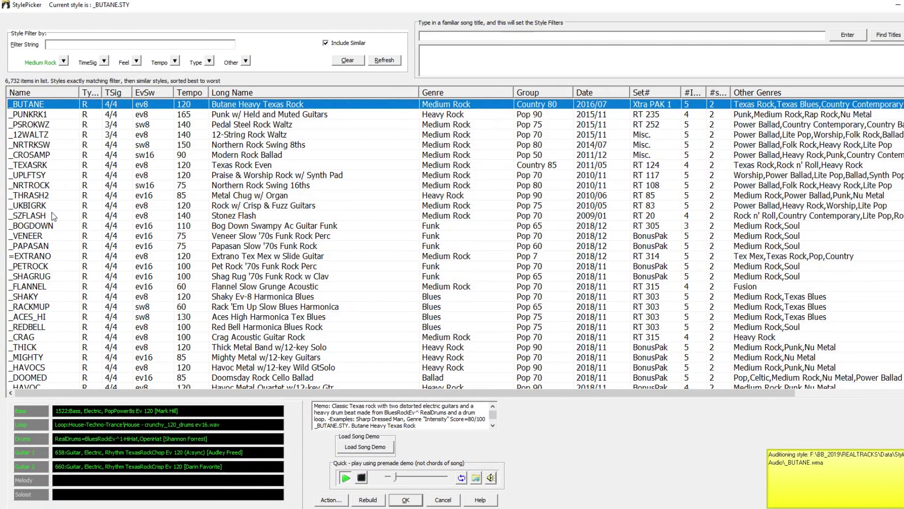
click(55, 183)
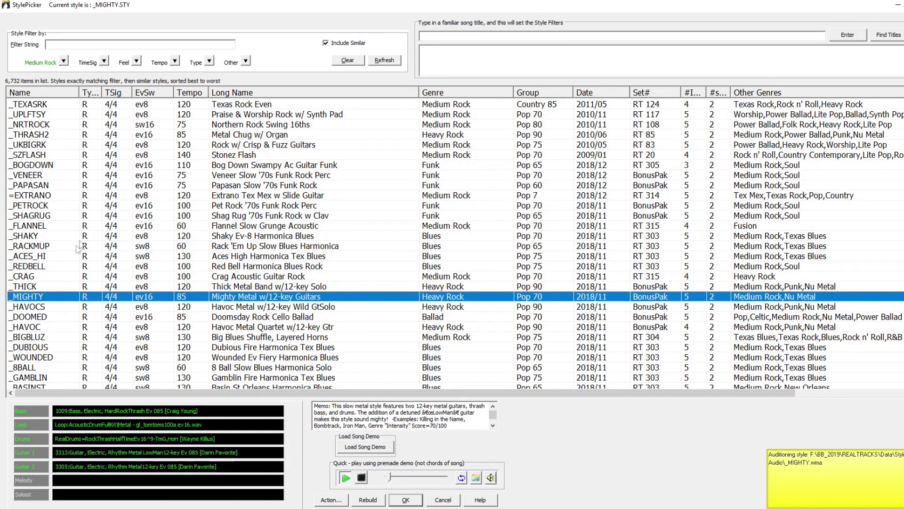
scroll(81, 247, down, 1)
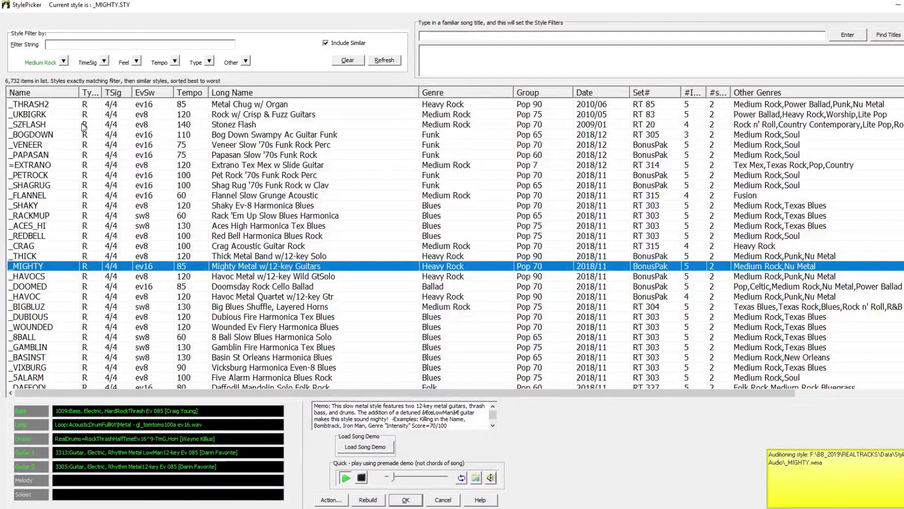
Filter the styles to Everything Country and audition _SITBACK and _CUTLERY.
click(66, 61)
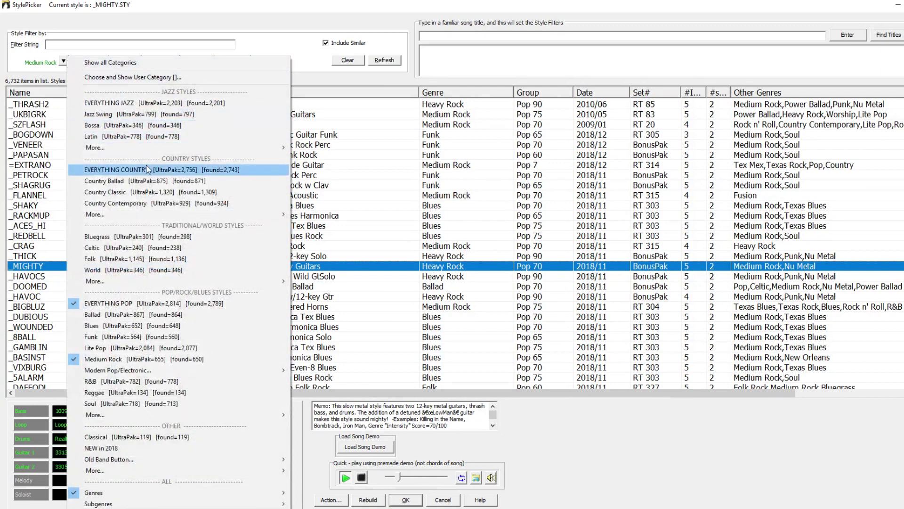
click(118, 170)
click(45, 210)
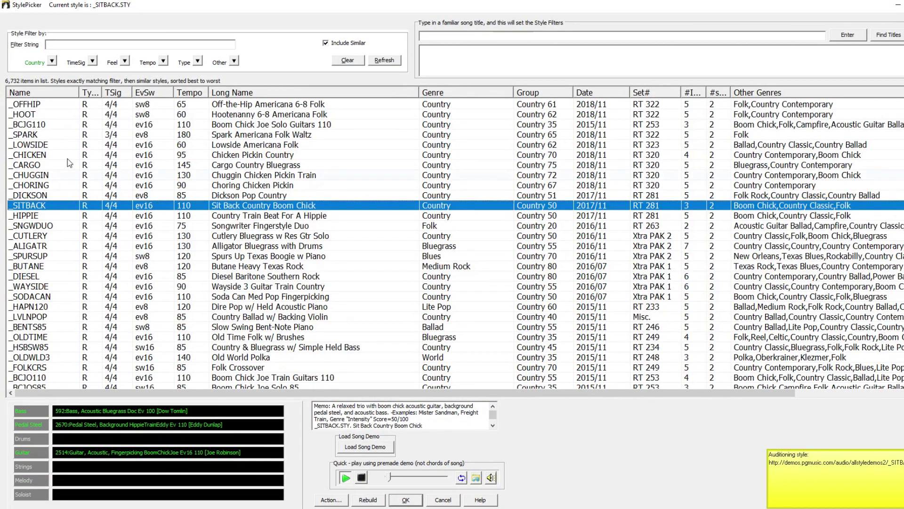
scroll(67, 160, down, 2)
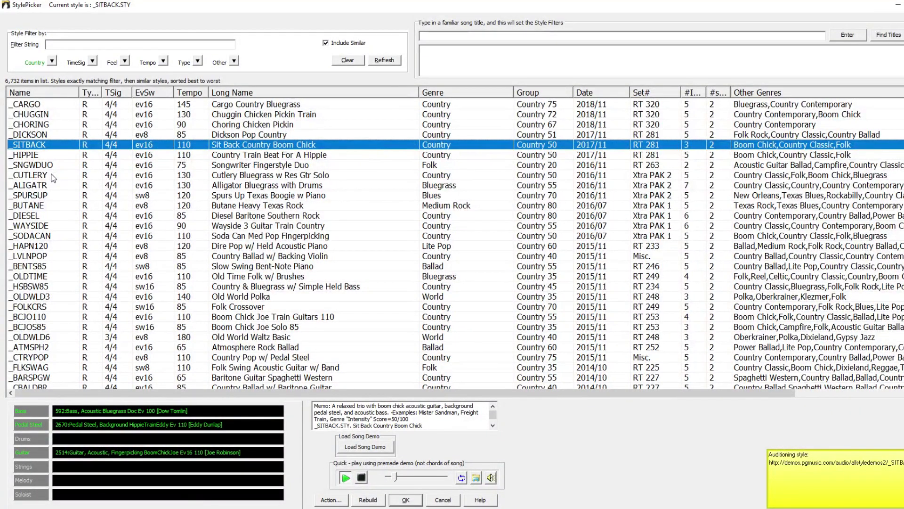
click(52, 175)
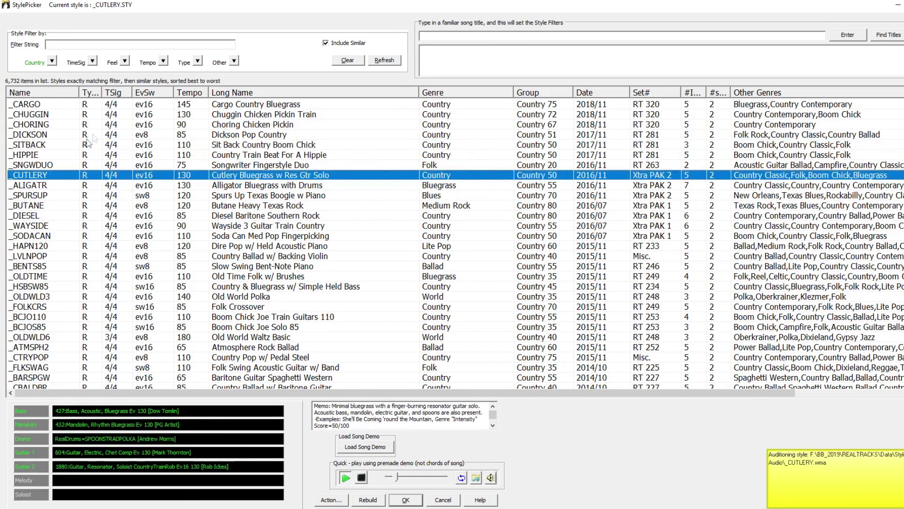
Browse more country styles and audition _CTRYPOP and the Americana folk waltz _SPARK.
scroll(87, 141, down, 1)
scroll(88, 165, down, 1)
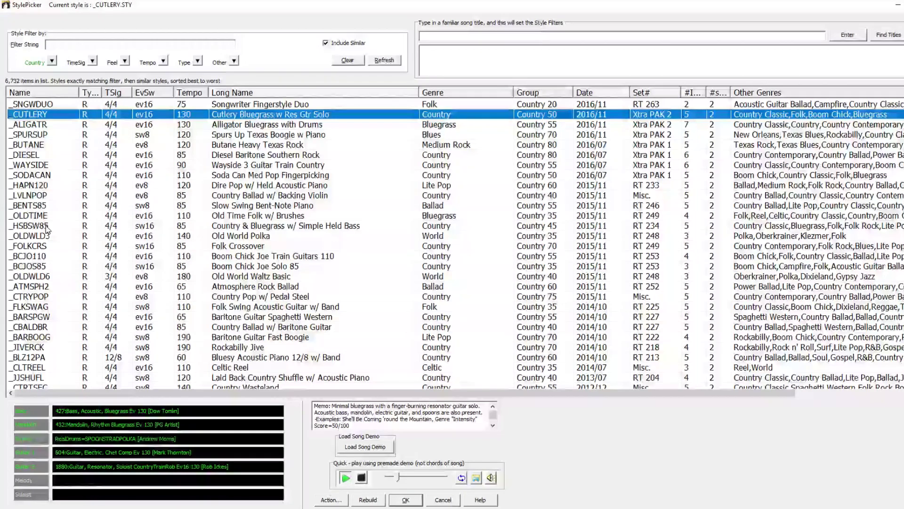
scroll(48, 266, down, 1)
click(47, 266)
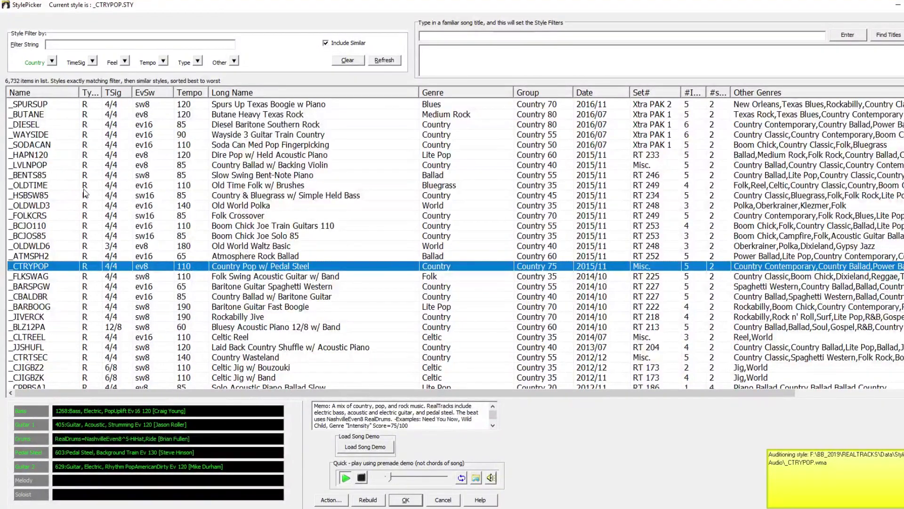
scroll(85, 194, down, 1)
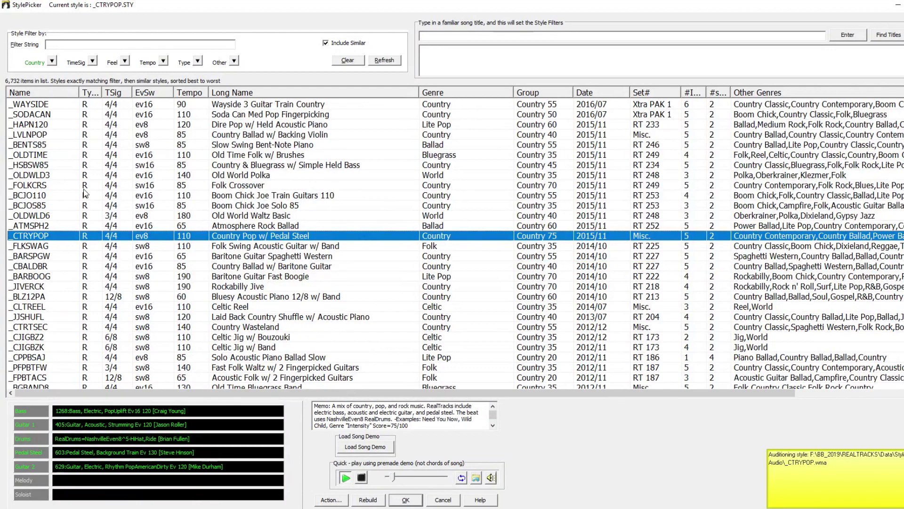
scroll(85, 193, down, 1)
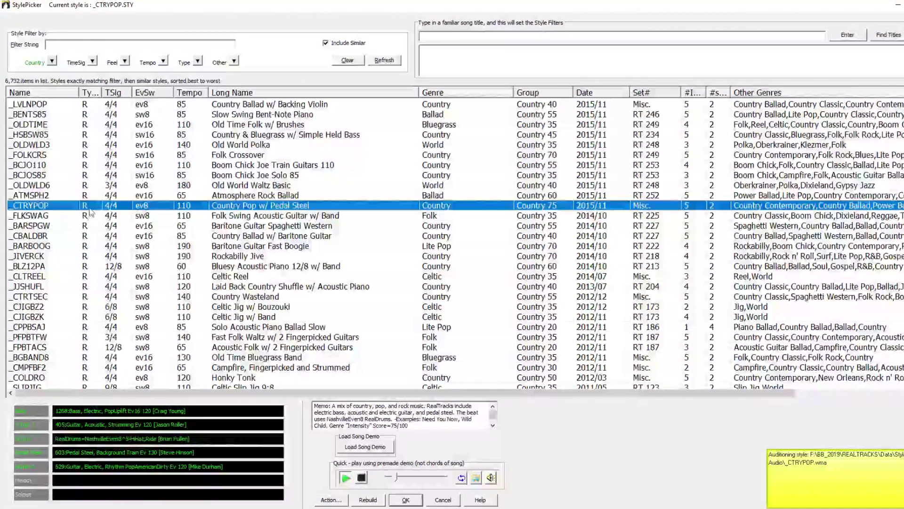
scroll(91, 212, up, 7)
click(45, 137)
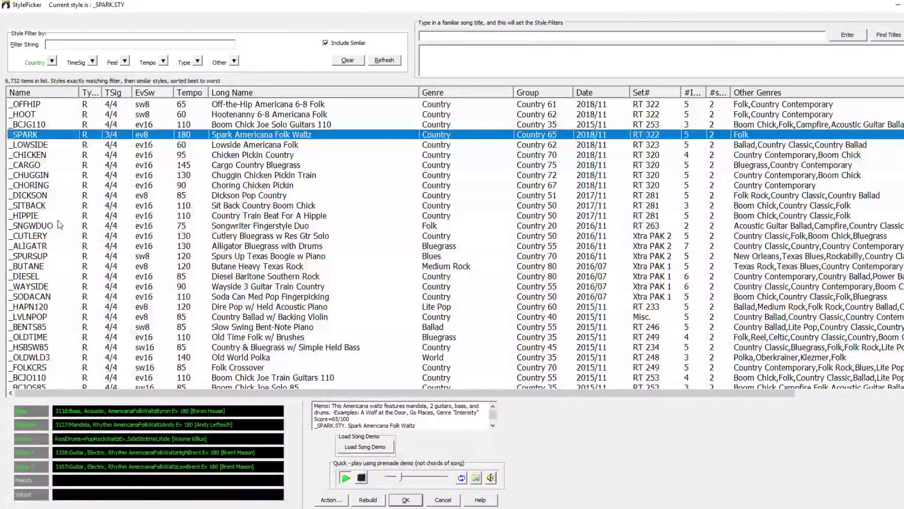
Filter the styles to Funk and audition _FUNK60S, _SANFRAN, _LASHOUT and _JAZFUNK.
click(53, 60)
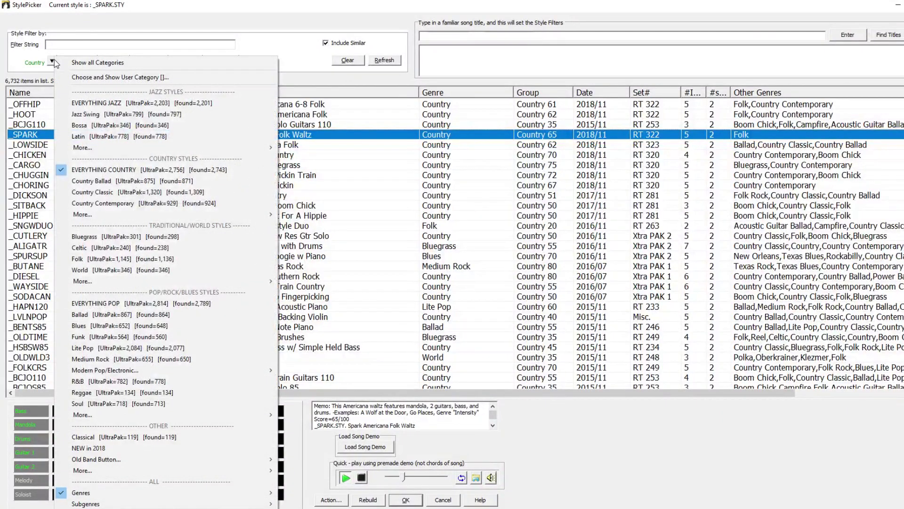
click(132, 337)
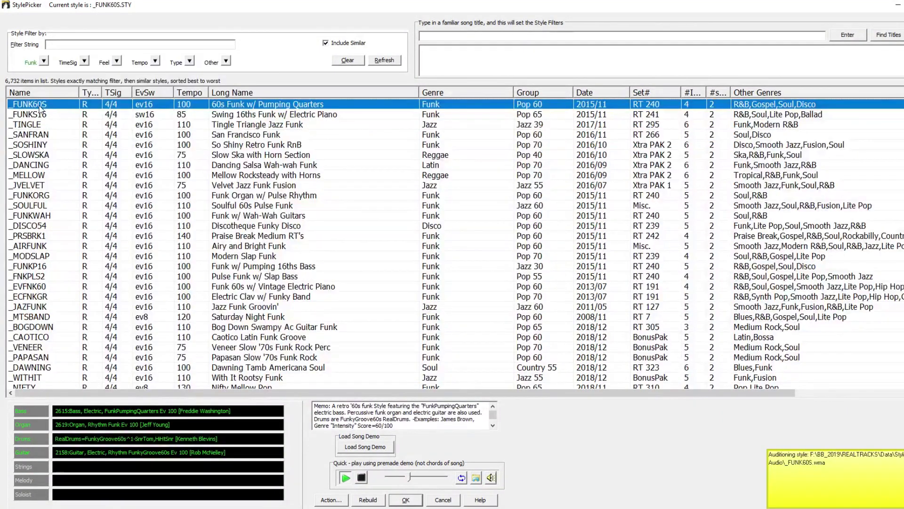
click(49, 135)
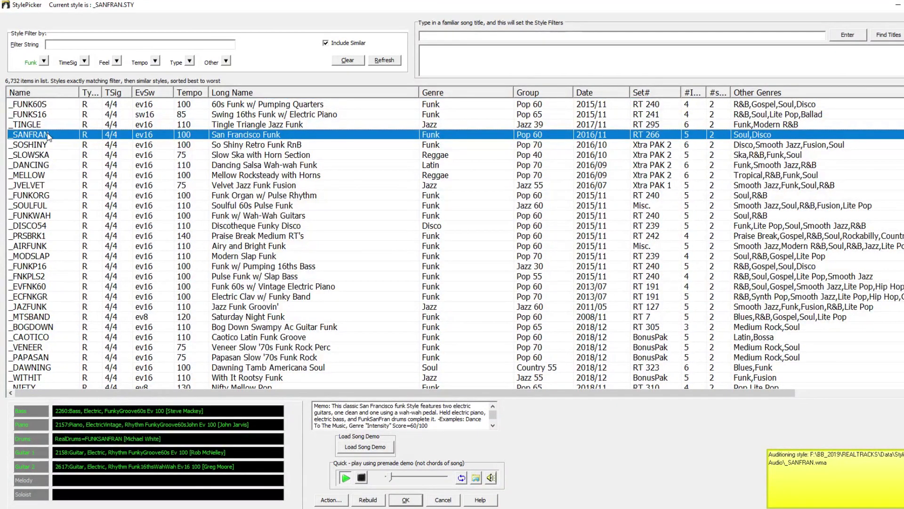
scroll(73, 204, down, 2)
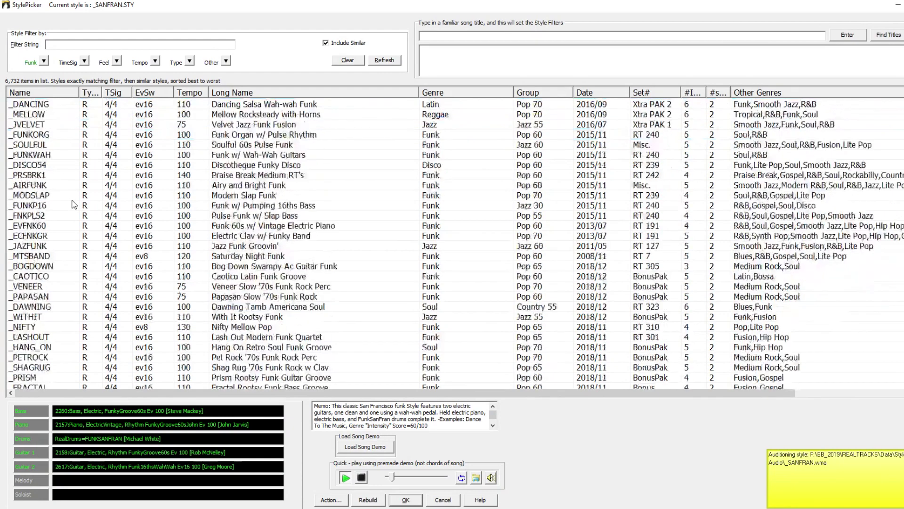
click(50, 338)
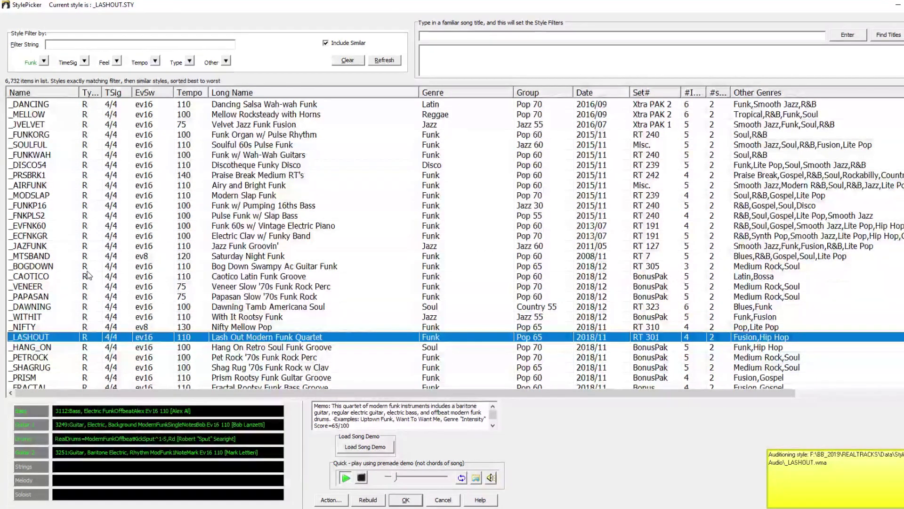
scroll(87, 272, down, 2)
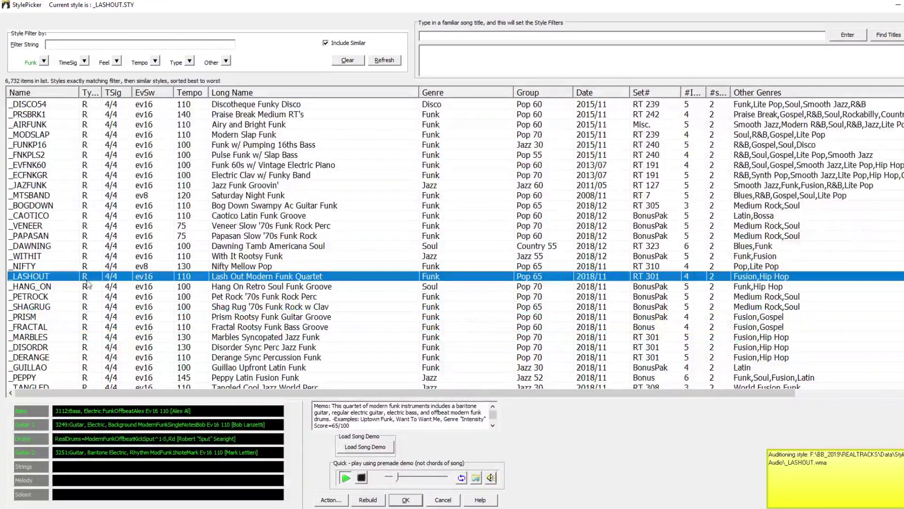
click(93, 187)
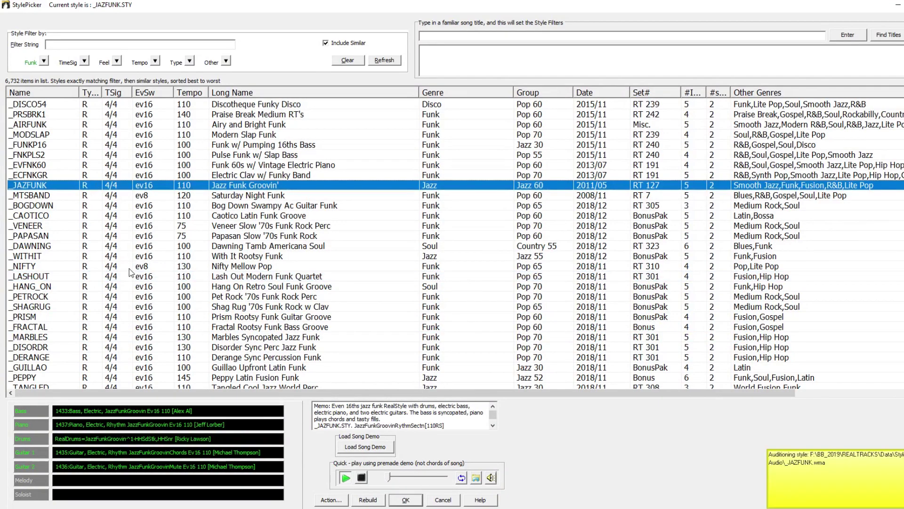
Choose the _FETCHIN style (Fetchin' Offbeat Modern Funk) and load it into the song.
scroll(129, 268, down, 1)
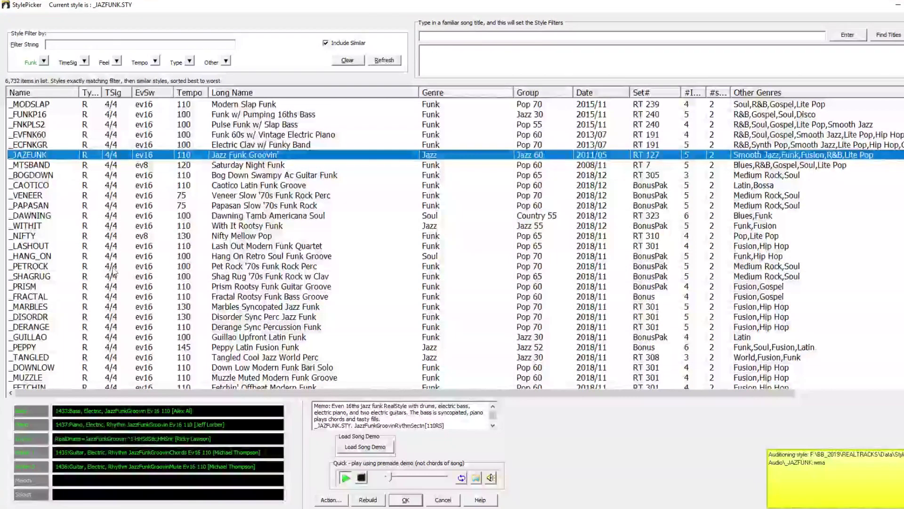
scroll(114, 270, down, 1)
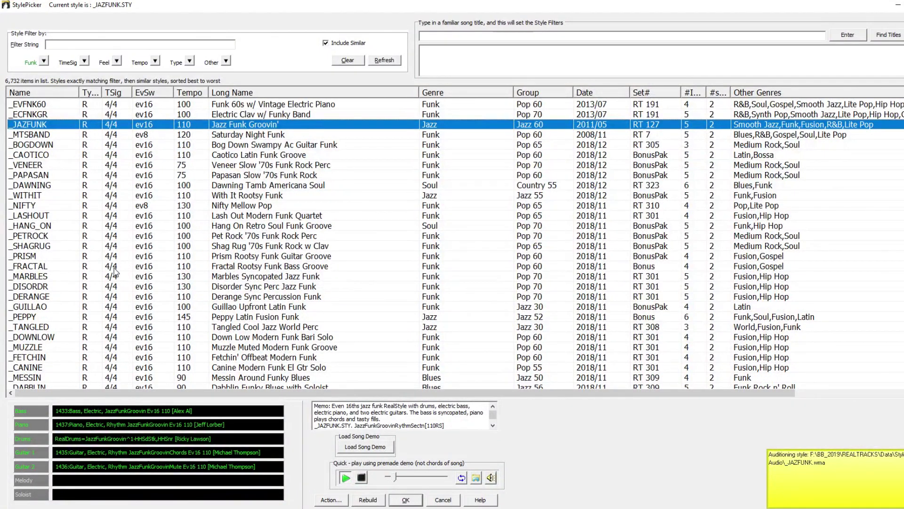
click(61, 358)
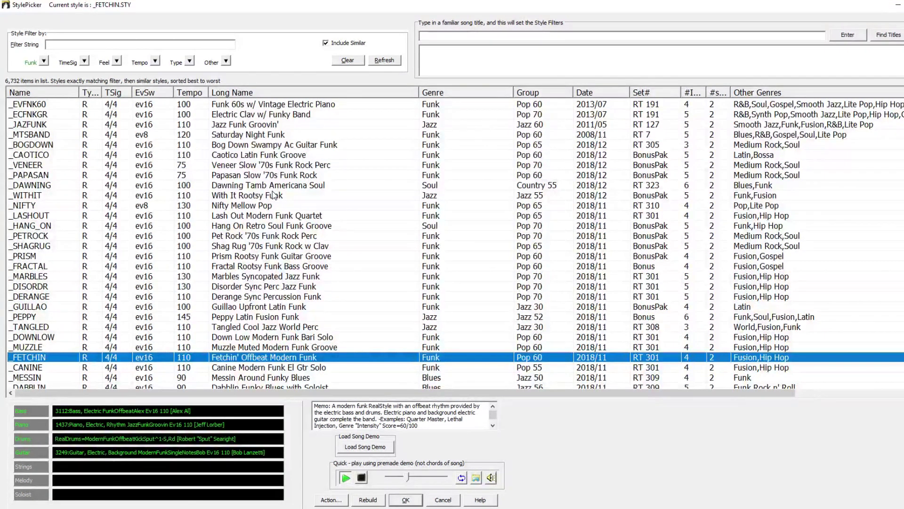
click(412, 496)
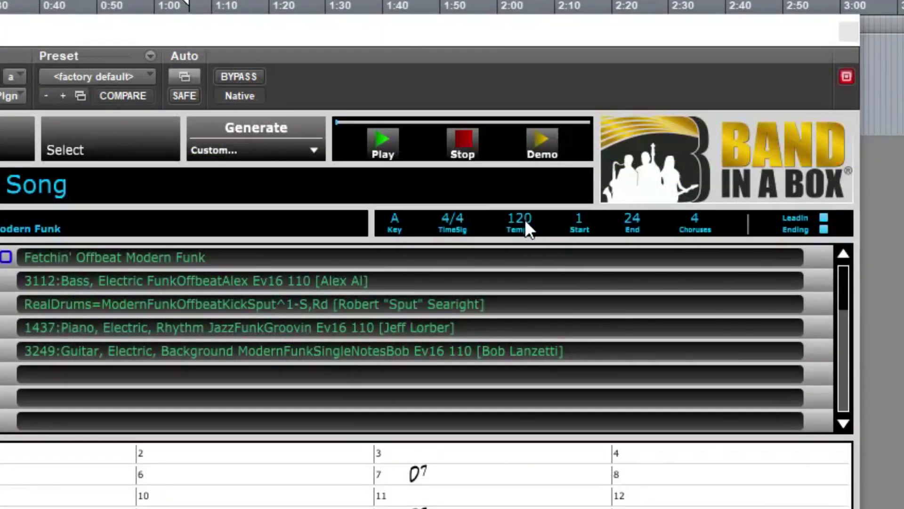
Set the Pro Tools session tempo to 114.
click(525, 219)
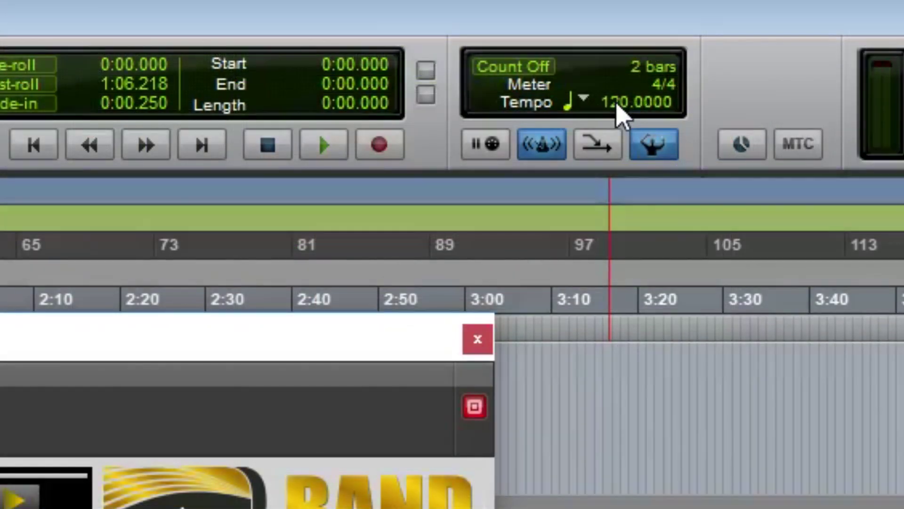
click(617, 104)
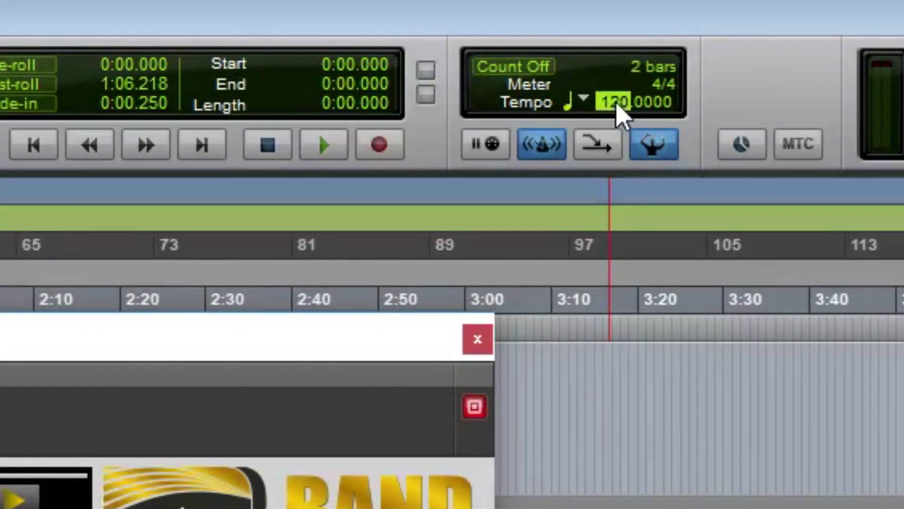
text(114)
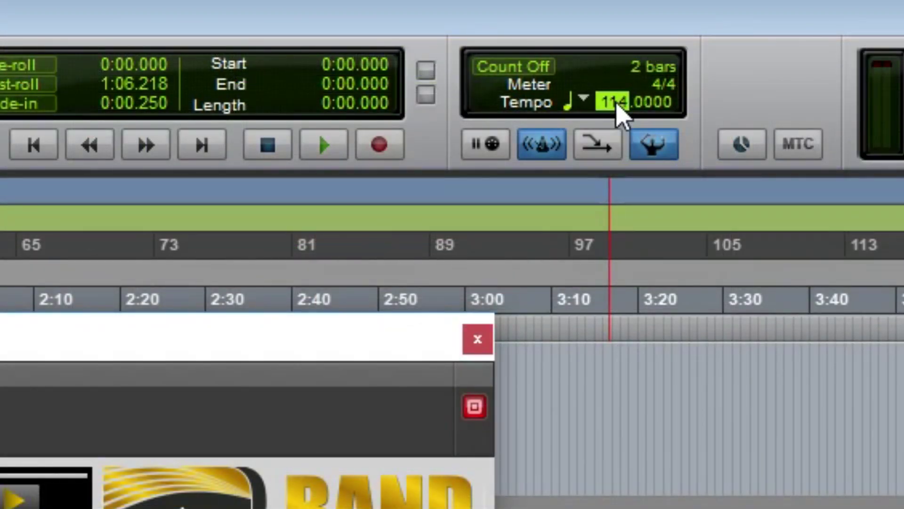
key(Return)
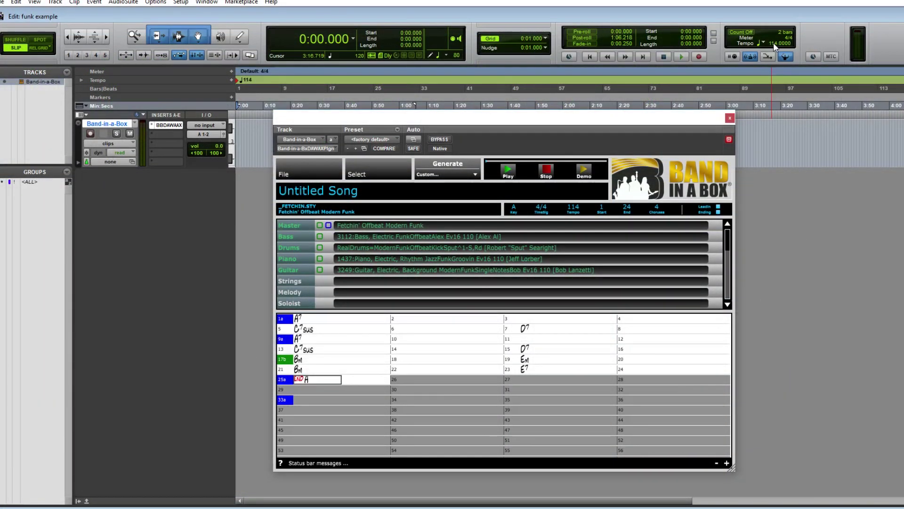
Generate the tracks of the _FETCHIN funk song and play the result inside the plug-in.
click(470, 173)
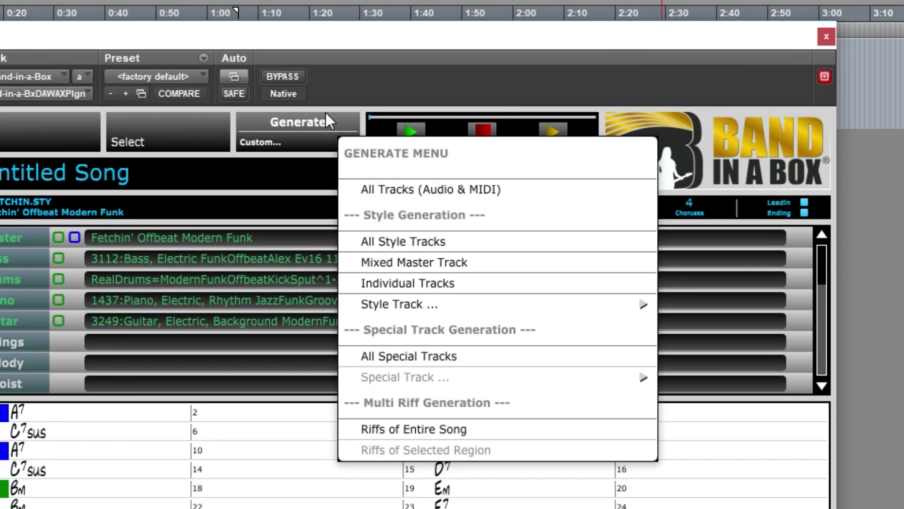
click(326, 118)
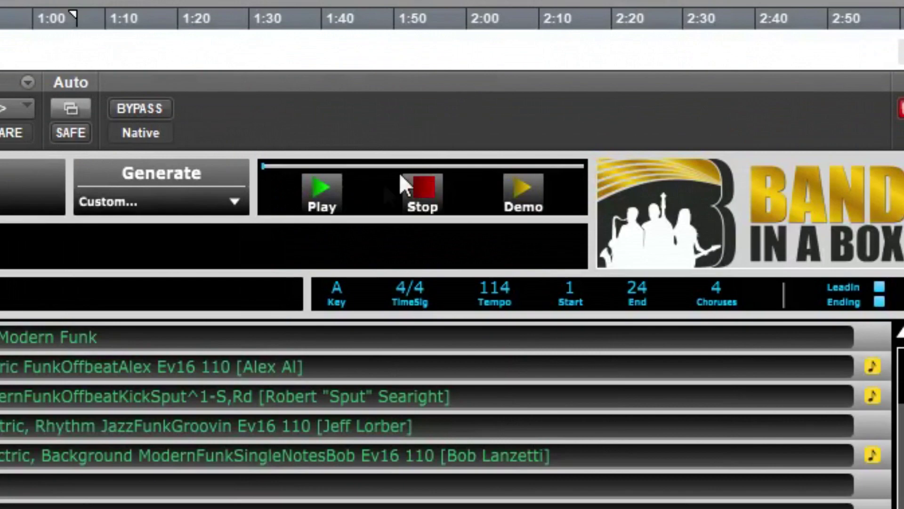
click(338, 183)
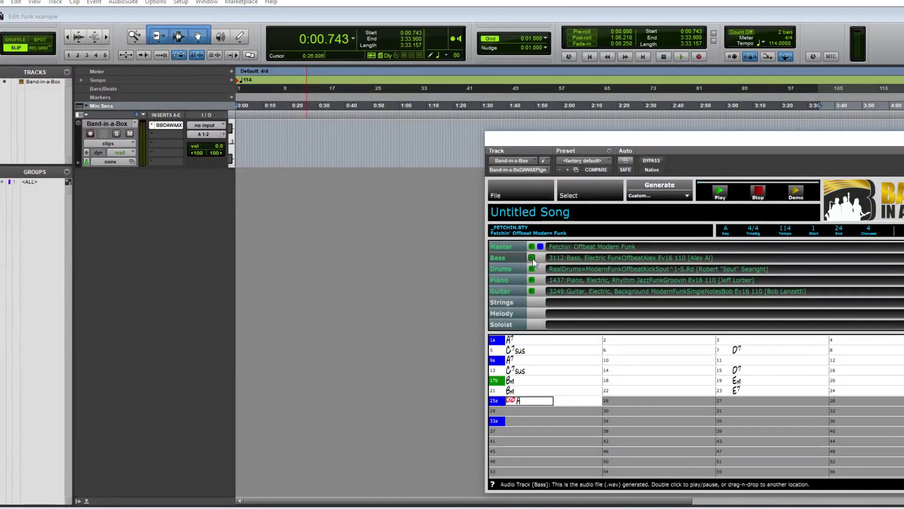
Undo a trial import of the bass alone, and place all individual Master tracks at the session start for playback.
drag(478, 252, 237, 183)
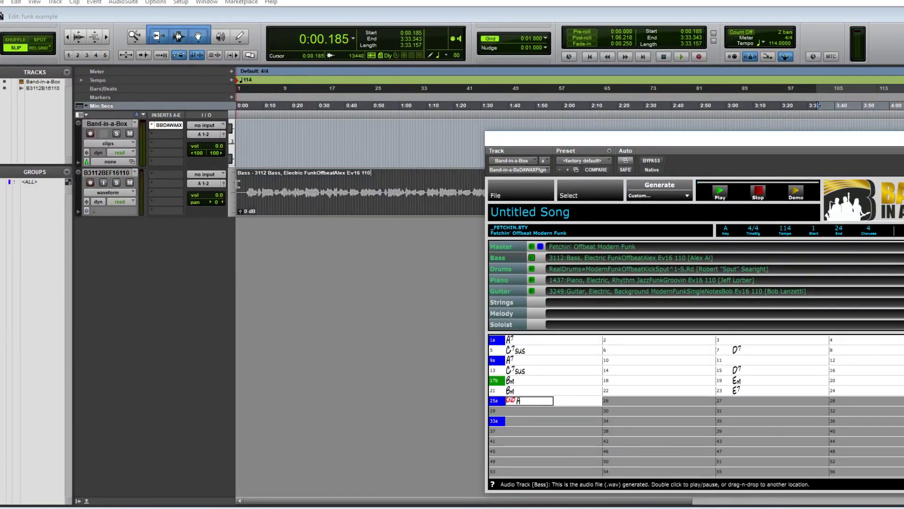
key(ctrl+z)
drag(501, 247, 236, 193)
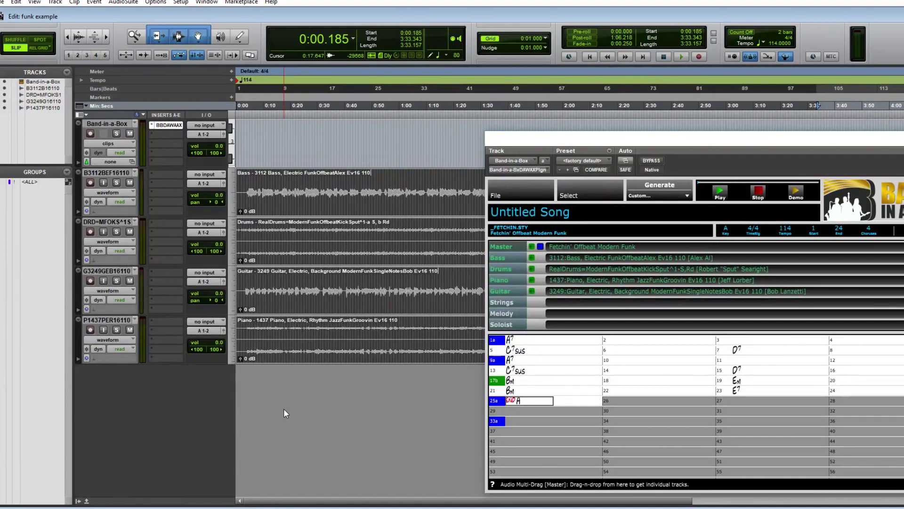
key(space)
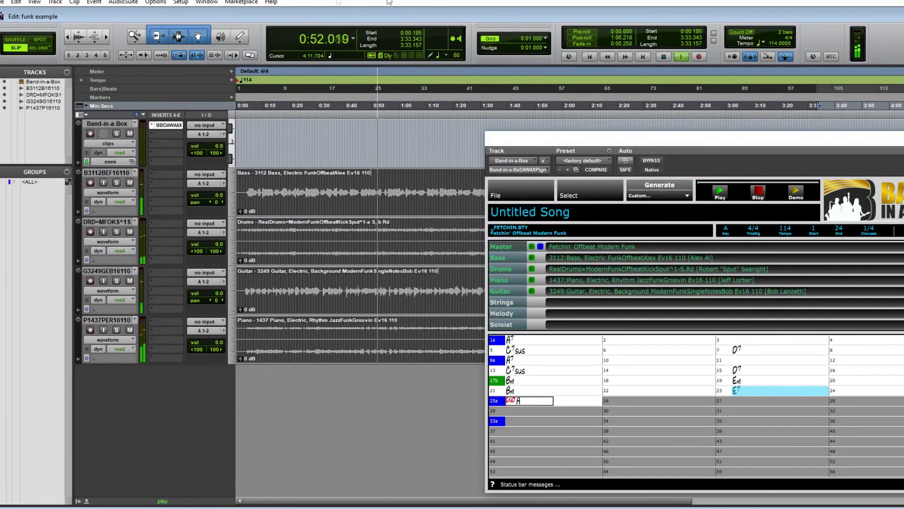
Solo the bass, guitar, piano and drum tracks one after another during playback.
click(117, 183)
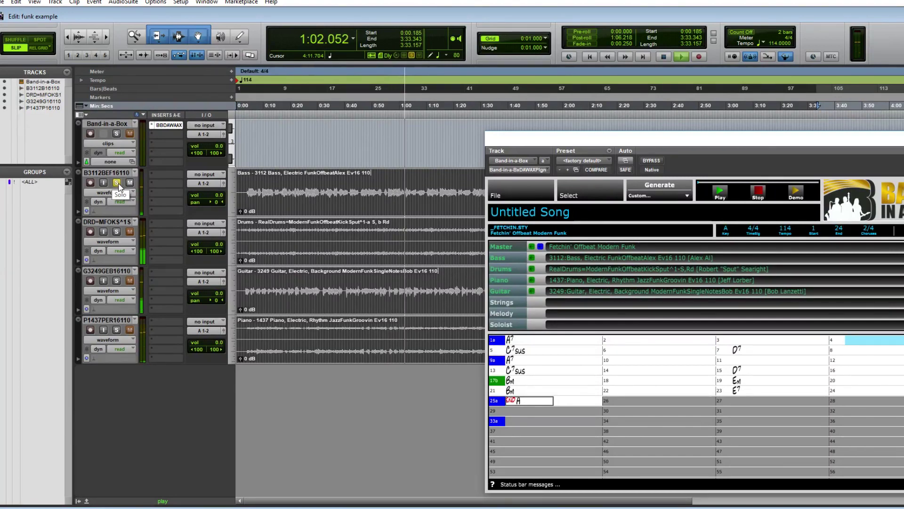
click(116, 280)
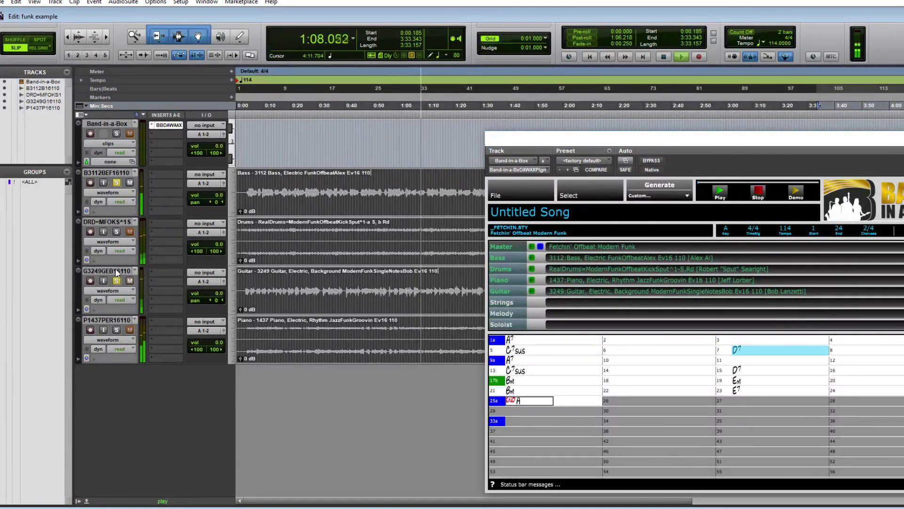
click(117, 330)
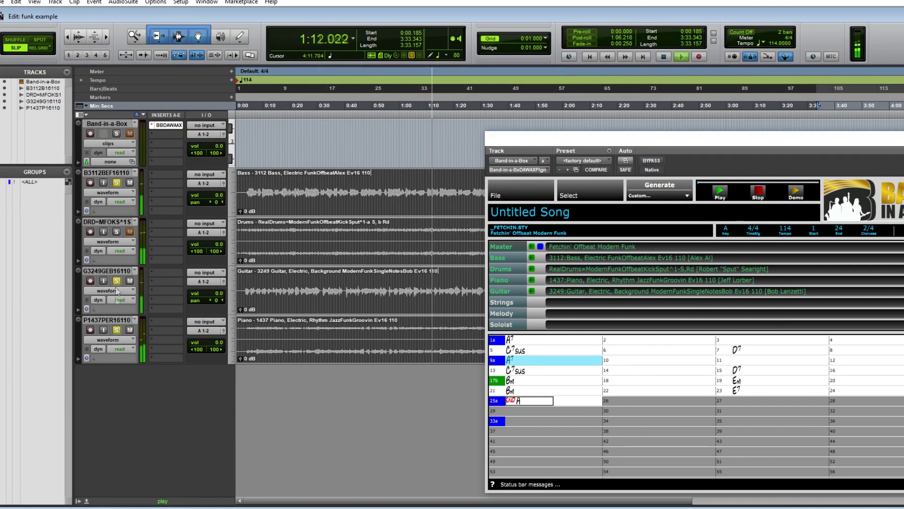
click(117, 232)
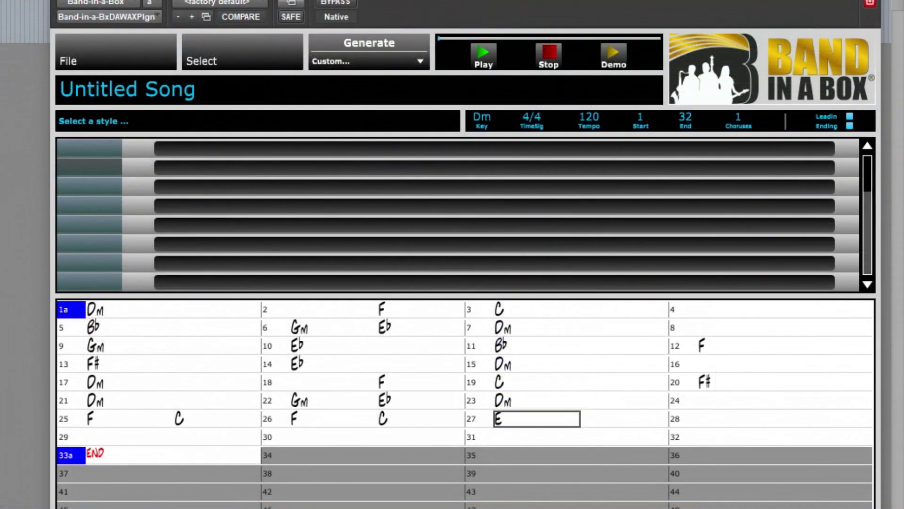
Complete the D minor chart: Eb in bar 27, Dm in 28, F and C in 29, Eb in 30, Dm in 31 and 33.
text(Eb)
key(Return)
text(Dm)
key(Return)
key(Return)
text(F)
key(Return)
text(C)
key(Return)
text(Eb)
key(Return)
text(Dm)
key(Return)
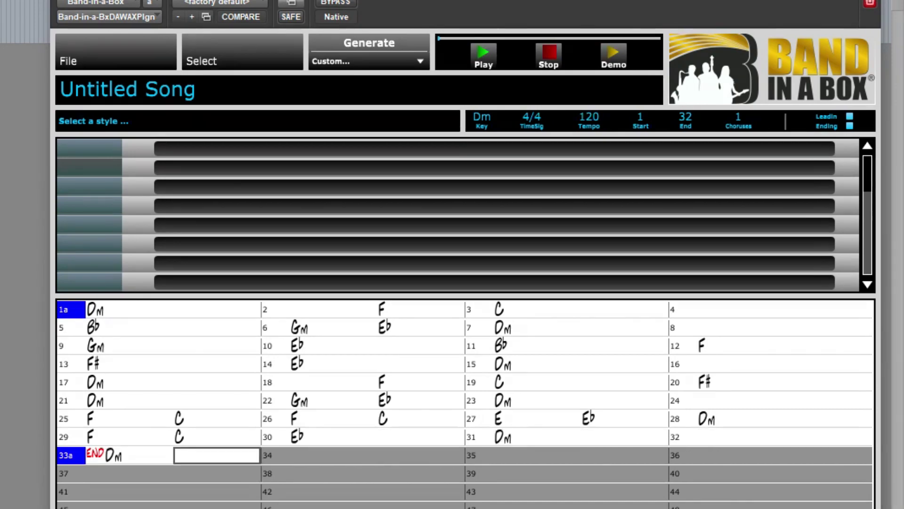
Set part markers in the chord chart: b at bar 9, a at bar 17 and b at bar 25.
click(63, 349)
click(63, 349)
click(70, 382)
click(74, 418)
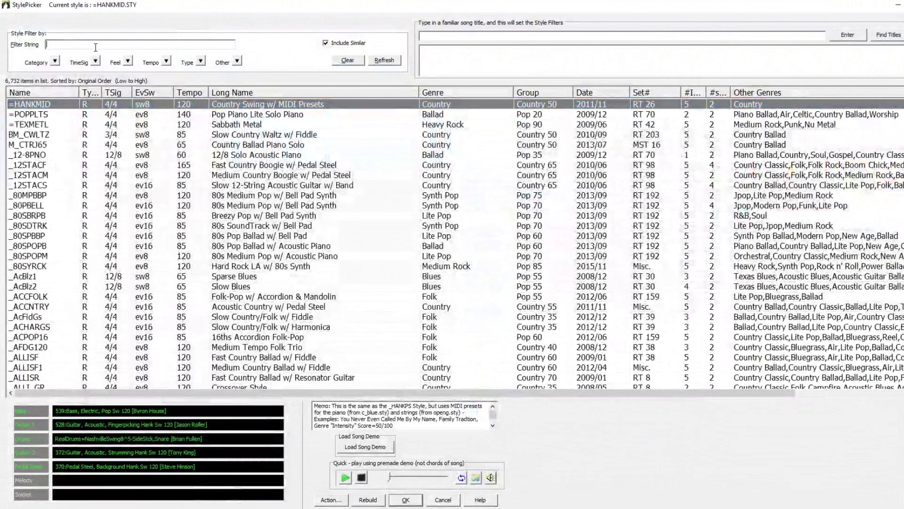
Find and load the _DETUNED style (Detuned Fast Metal w/12-key Gtrs), and set the song tempo to 167.
text(_detuned)
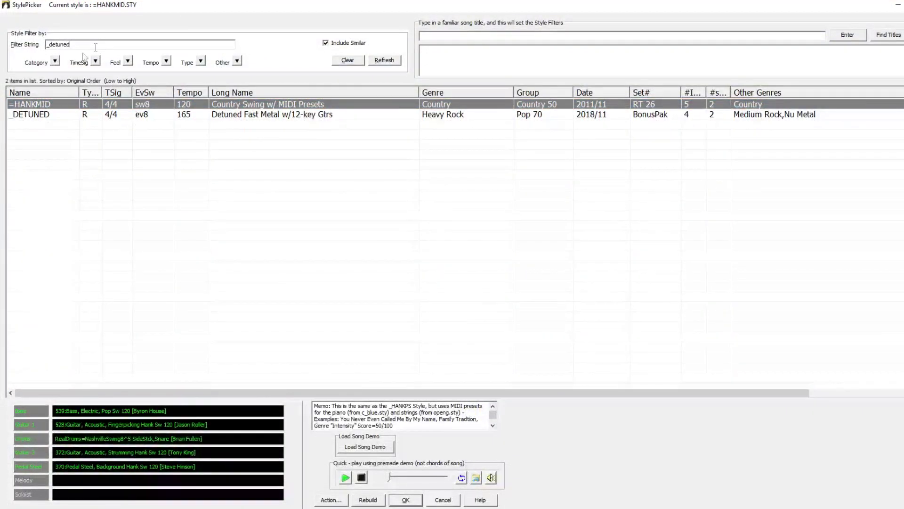
click(52, 116)
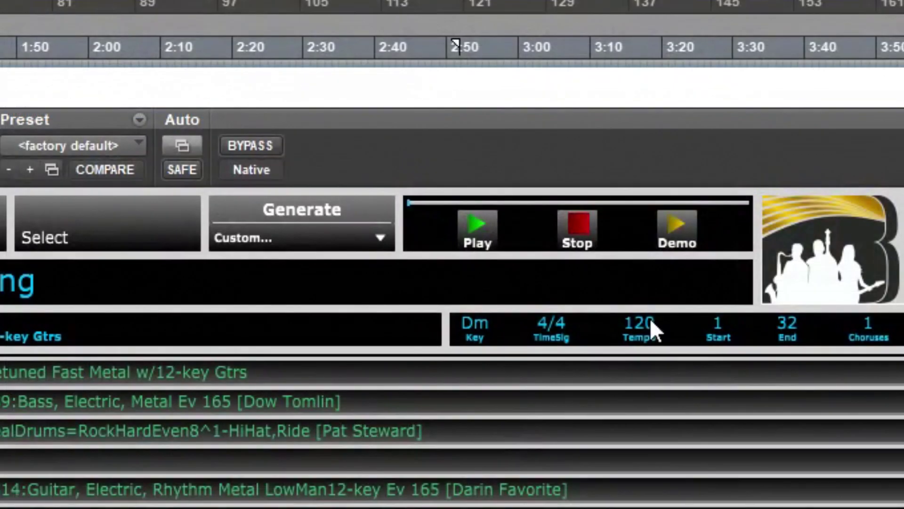
double_click(650, 320)
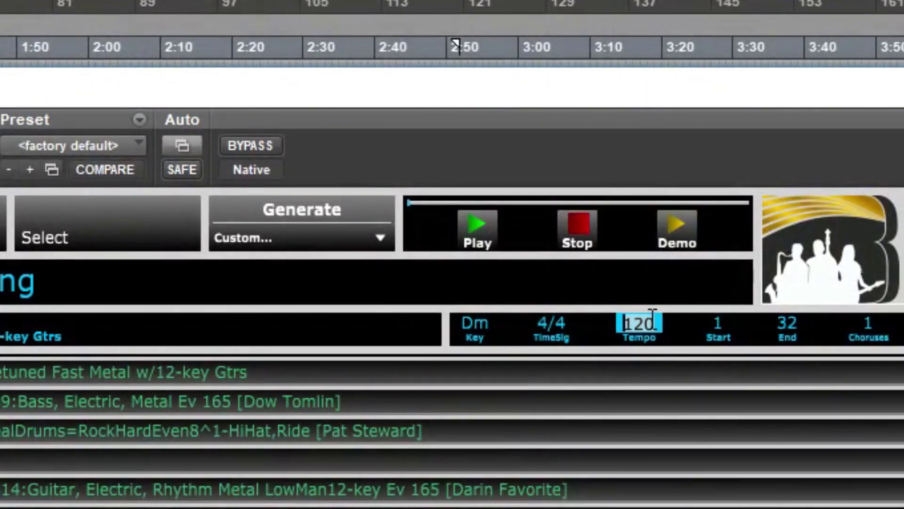
text(167)
key(Return)
Generate the metal song and place its individual Master tracks at the start of the timeline for playback.
click(287, 201)
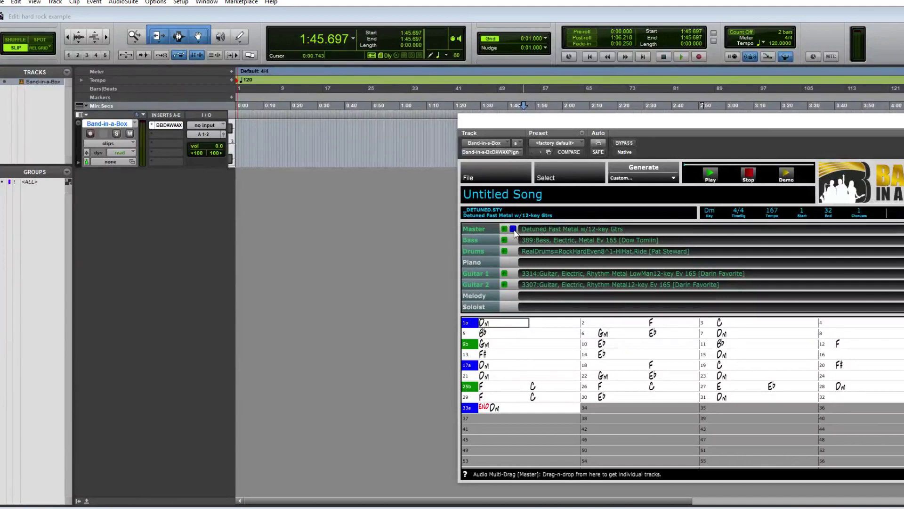
drag(514, 229, 239, 178)
click(682, 56)
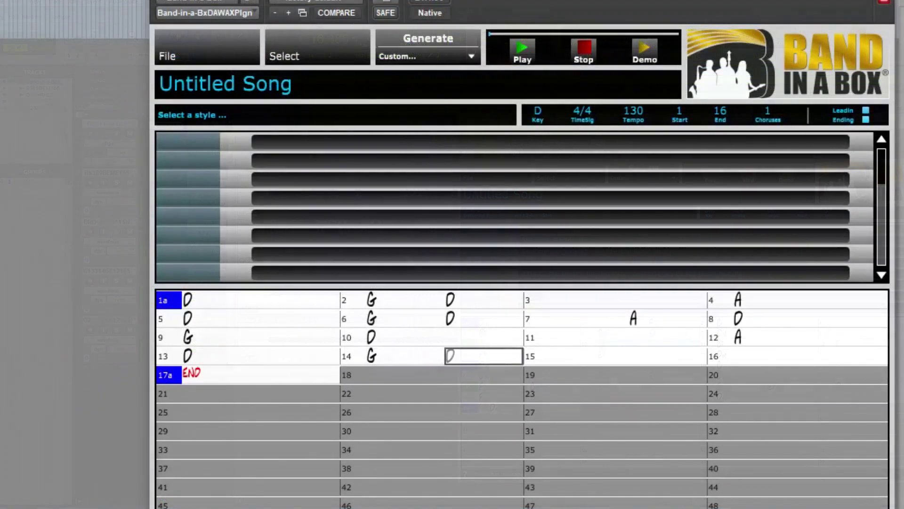
Complete the D major chart with D in bar 14, A in 15 and D in 16 and 17, and mark bar 9 as part b.
key(Return)
key(Return)
text(A)
key(Return)
text(D)
key(Return)
key(Return)
text(D)
click(164, 336)
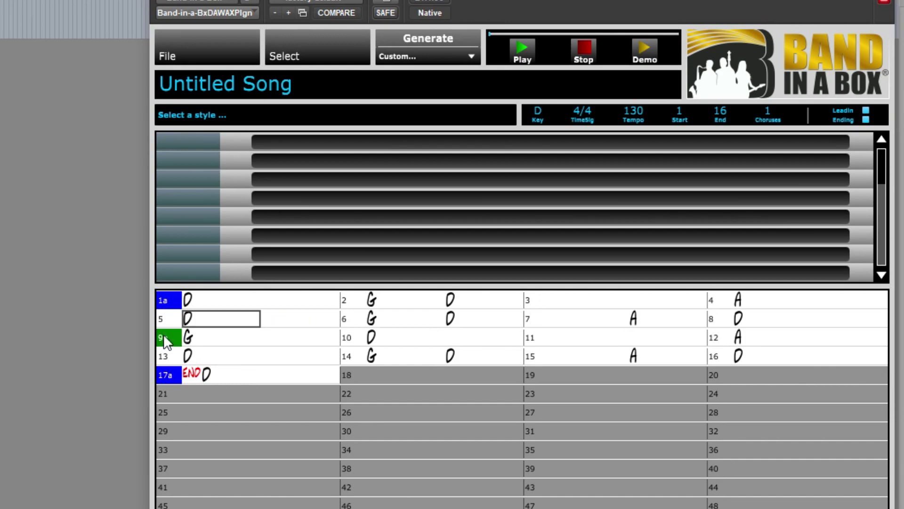
Load the _COOKING style (Cooking Bluegrass w/Solo Medley) and place its individual tracks at the session start for playback.
click(317, 56)
click(247, 104)
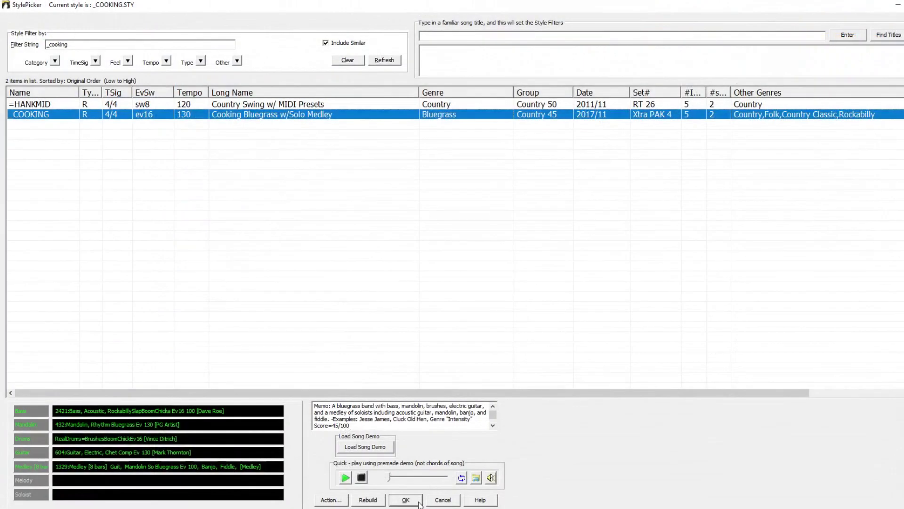
click(406, 499)
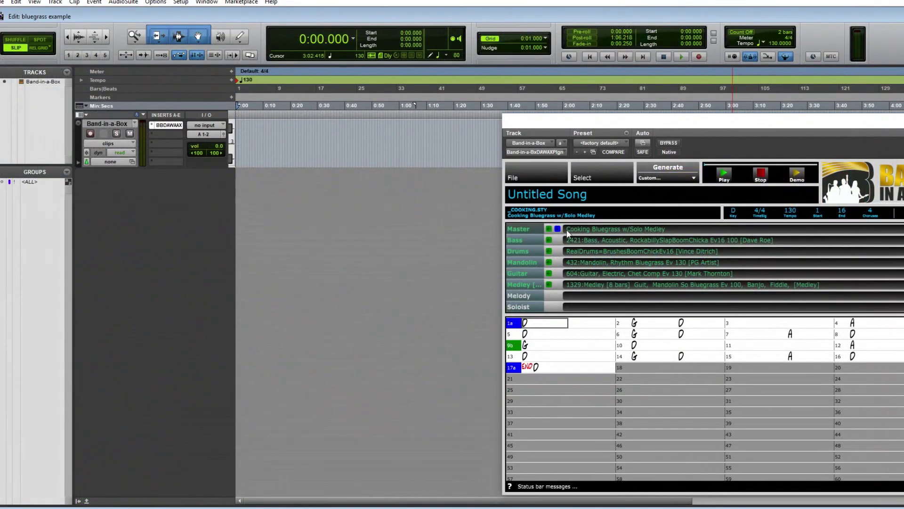
drag(569, 234, 237, 178)
key(space)
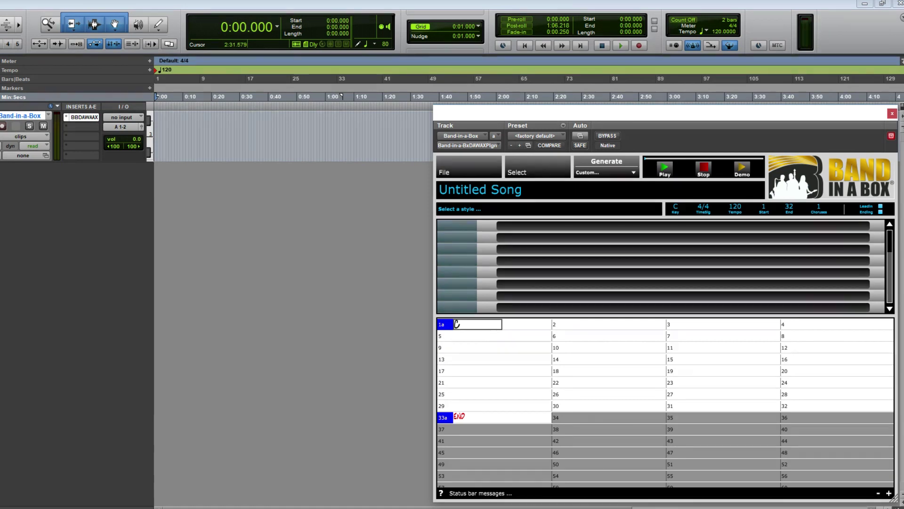
Open the _STRANGR Demo - Stranger Resonator Americana Pop song from the RealTracks324 demos folder.
click(456, 162)
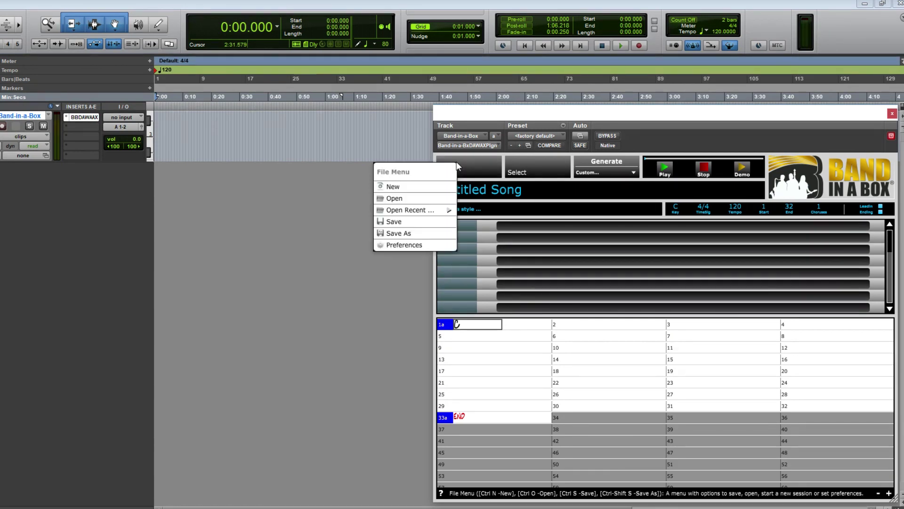
click(421, 201)
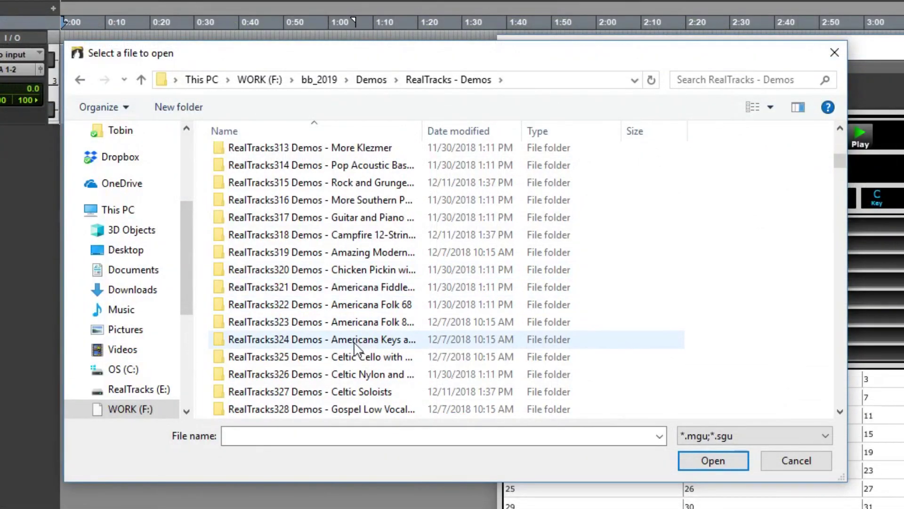
double_click(355, 349)
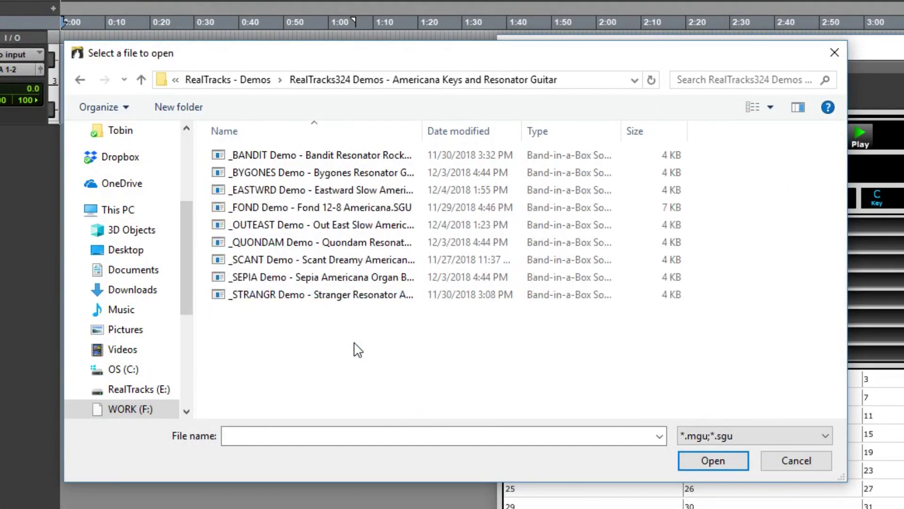
click(331, 297)
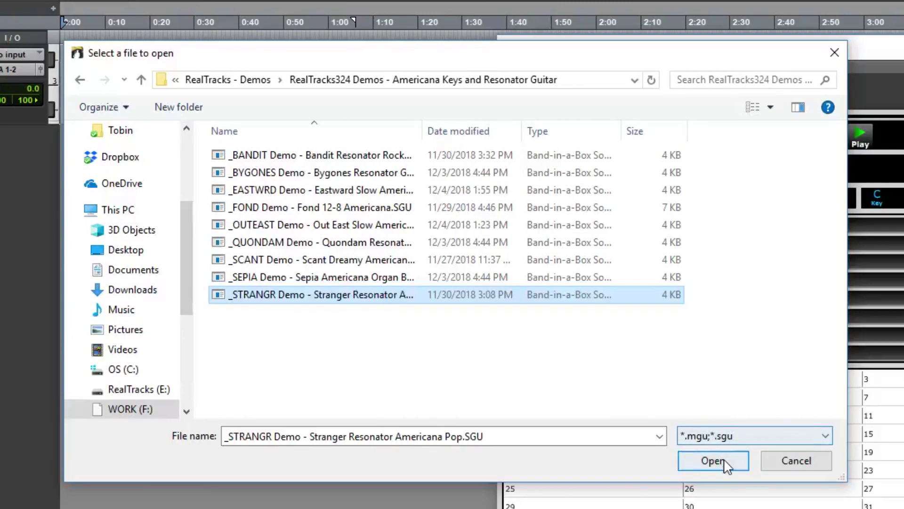
click(712, 460)
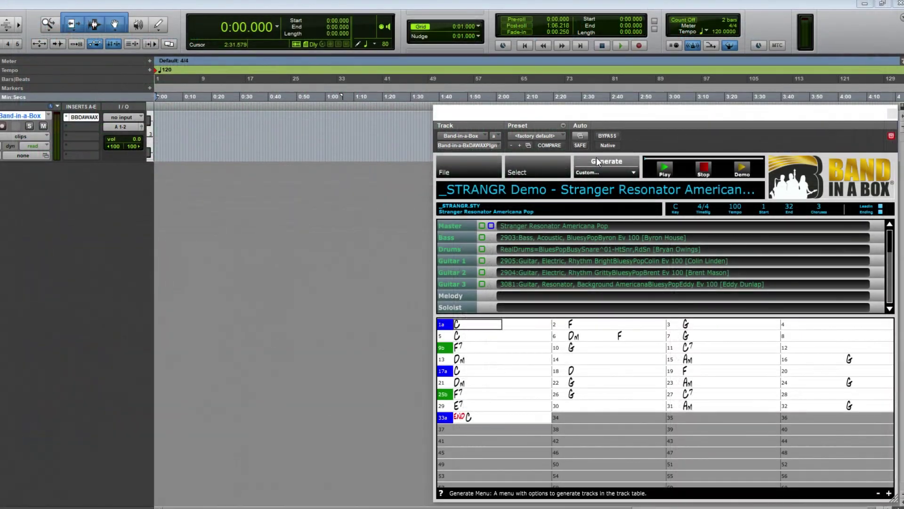
Generate the _STRANGR demo's tracks and place them individually at the start of the timeline for playback.
click(596, 161)
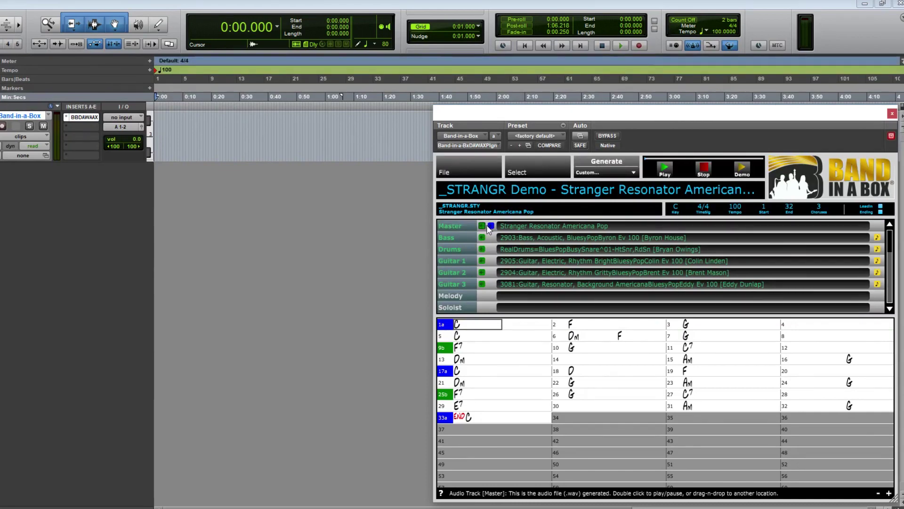
drag(452, 226, 156, 182)
key(space)
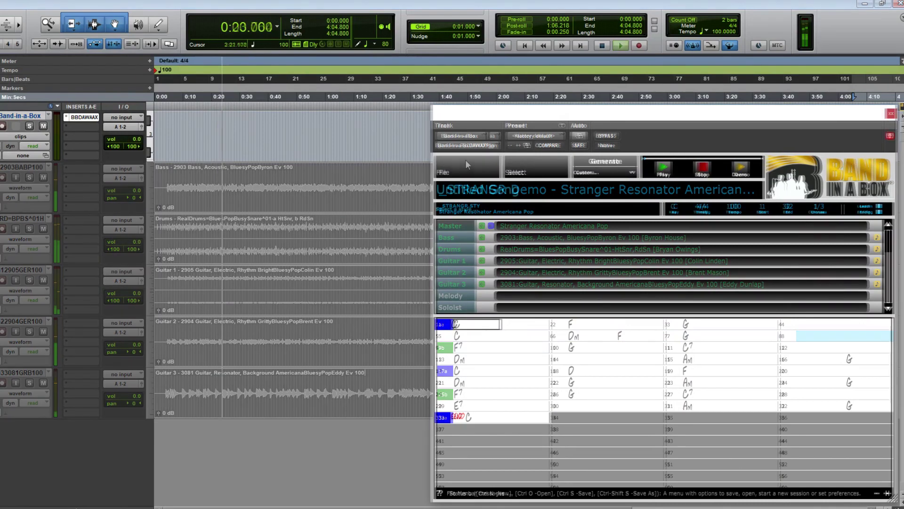
Open the _GIRONA Demo - Girona Slow Flamenca Rumba song from the RealTracks307 demos folder.
click(466, 163)
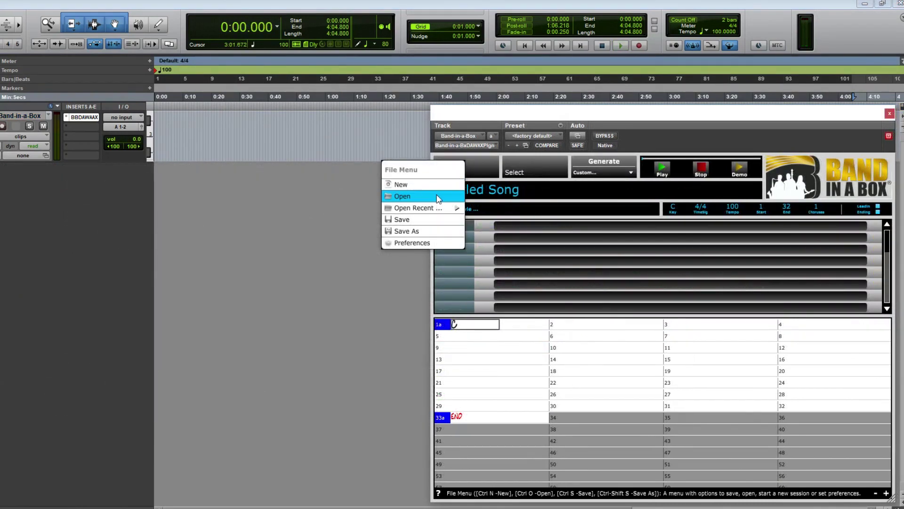
click(439, 198)
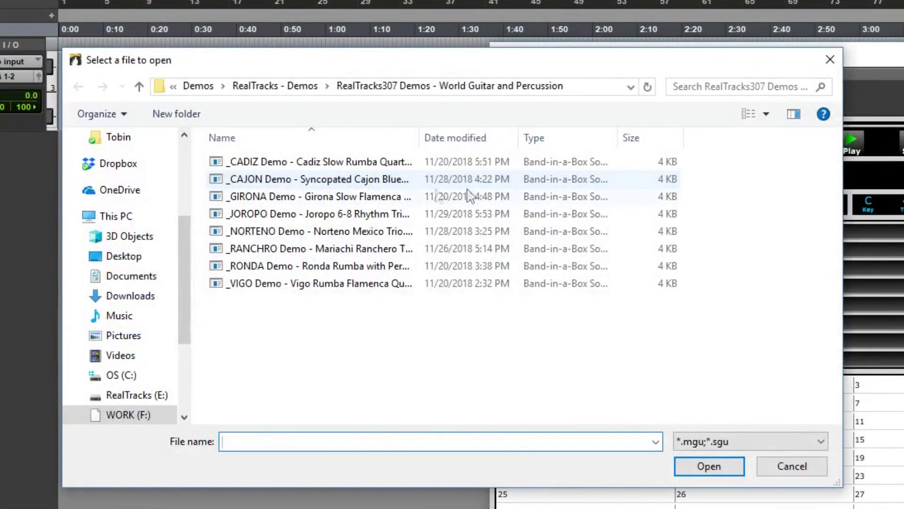
click(361, 205)
click(710, 467)
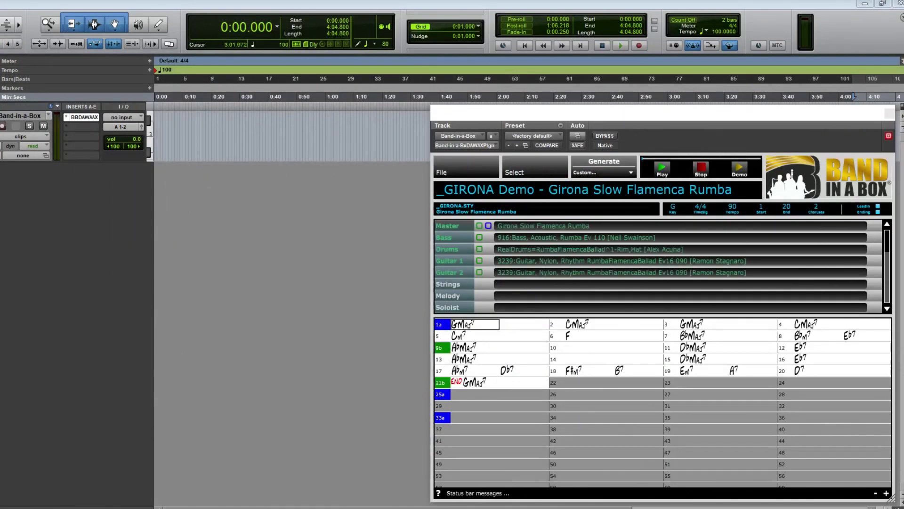
Generate the _GIRONA demo's tracks and place them at the start of the timeline.
click(609, 163)
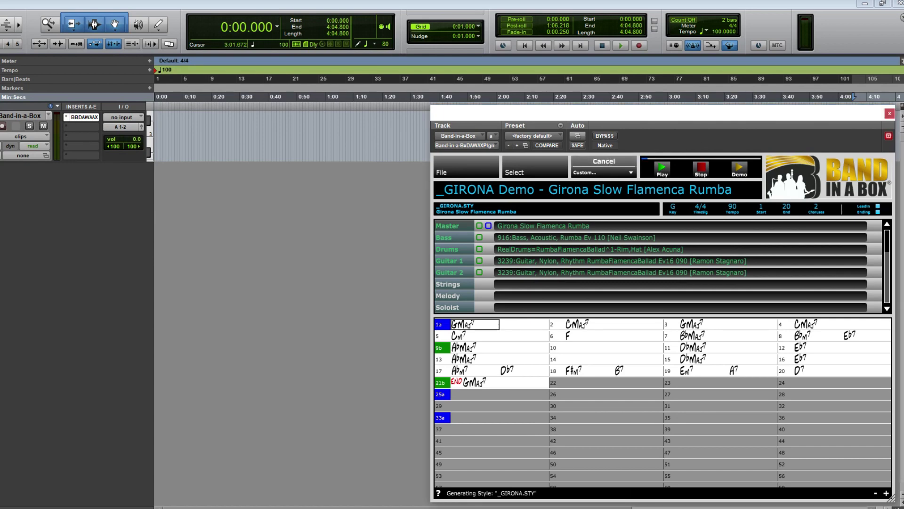
drag(479, 225, 154, 177)
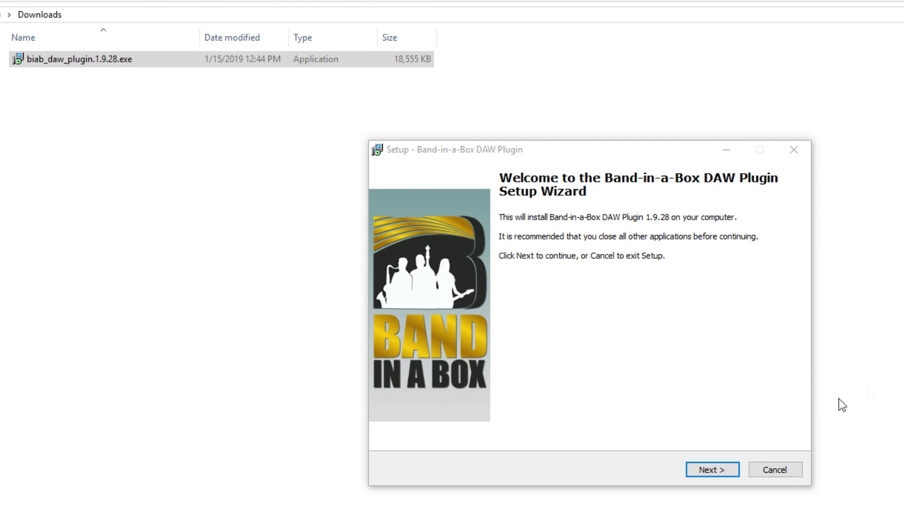
In the Band-in-a-Box DAW Plugin setup, add the VST3 FX (64-bit), VST2 FX (64-bit) and VST2 FX (32-bit) components to the installation.
click(710, 468)
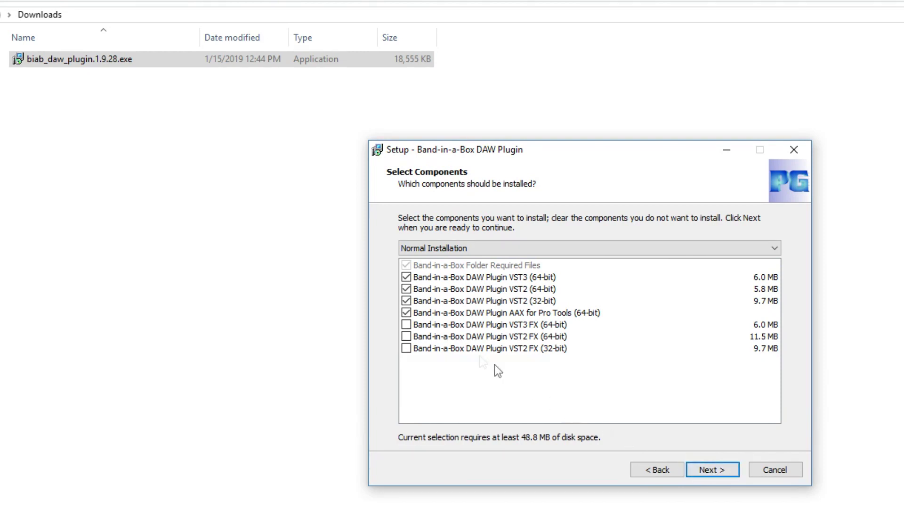
click(406, 324)
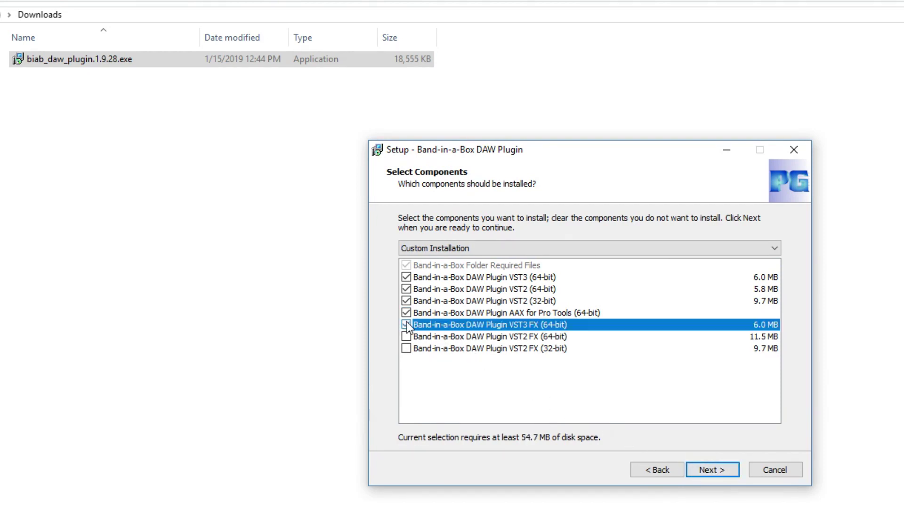
click(406, 336)
click(406, 347)
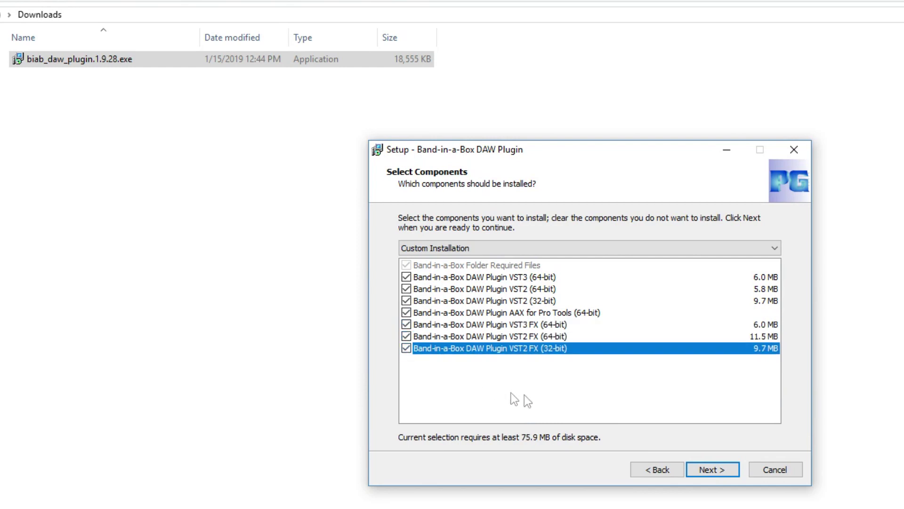
click(734, 472)
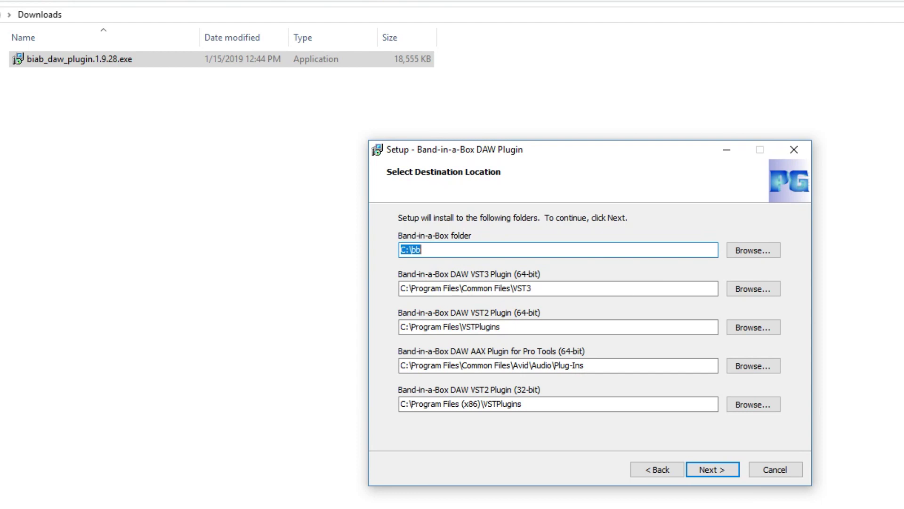
Accept the C:\bb Band-in-a-Box folder, the default plug-in folders and all additional VST2 (64-bit) copy locations for the installation.
click(405, 247)
click(406, 248)
click(721, 472)
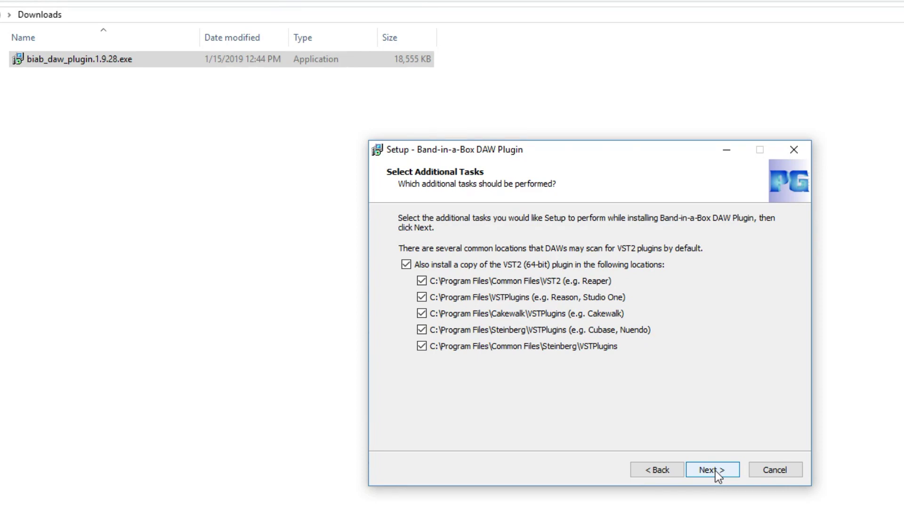
click(713, 470)
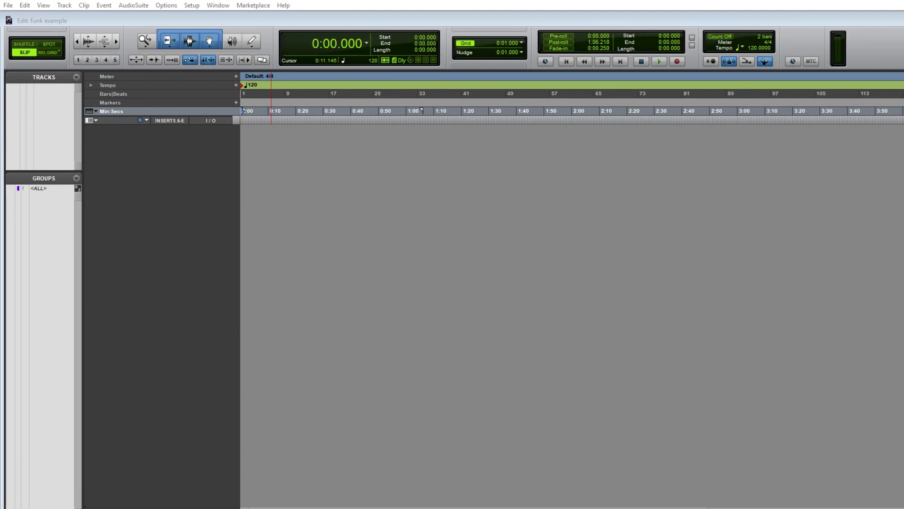
In Pro Tools, create one new stereo instrument track in ticks.
click(64, 5)
click(63, 18)
click(451, 173)
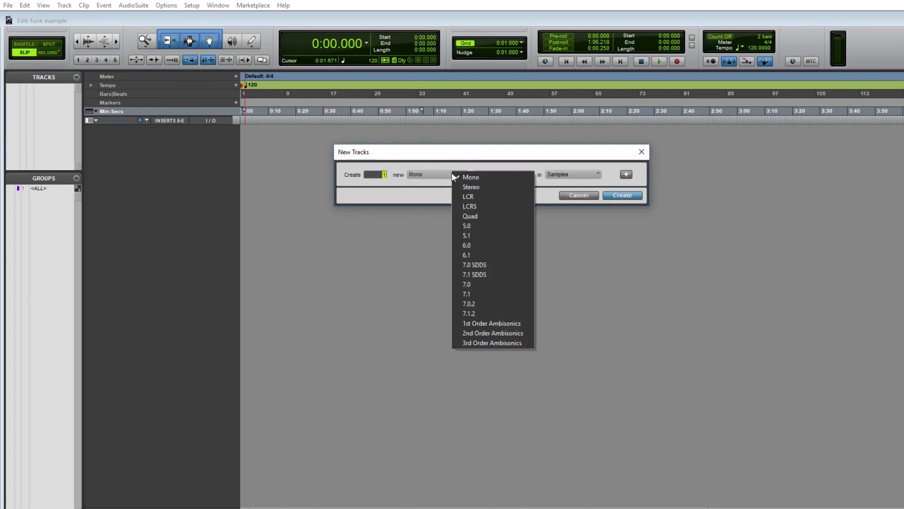
click(480, 187)
click(495, 175)
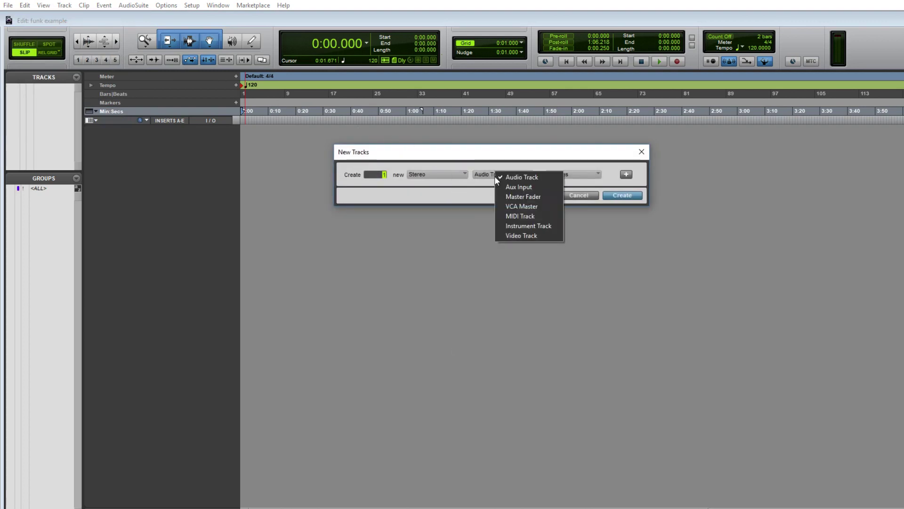
click(525, 226)
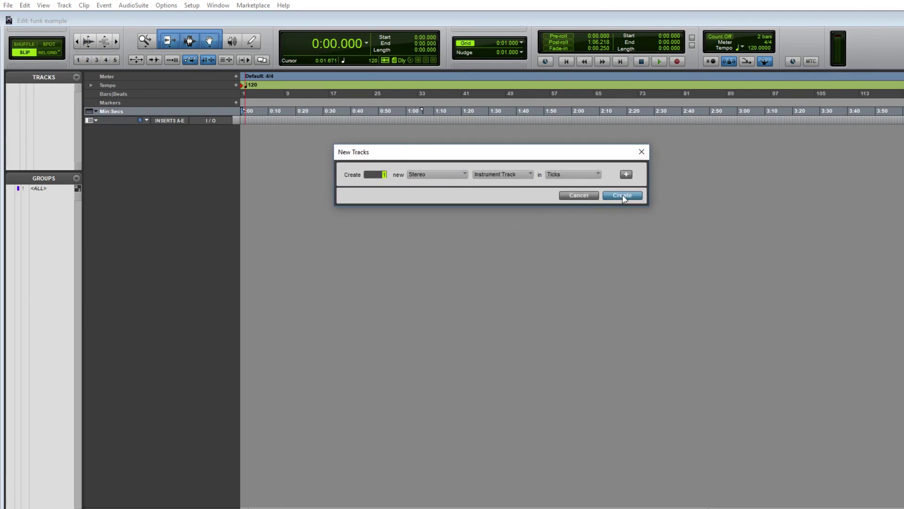
click(622, 195)
Insert the Band-in-a-Box plug-in on the Band-in-a-Box track's first insert slot and open its file options.
click(260, 119)
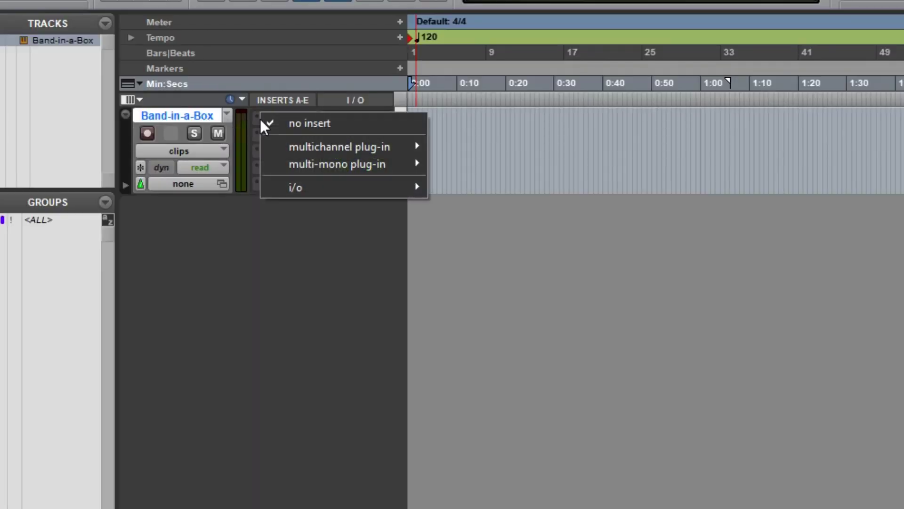
mouse_move(304, 150)
mouse_move(207, 304)
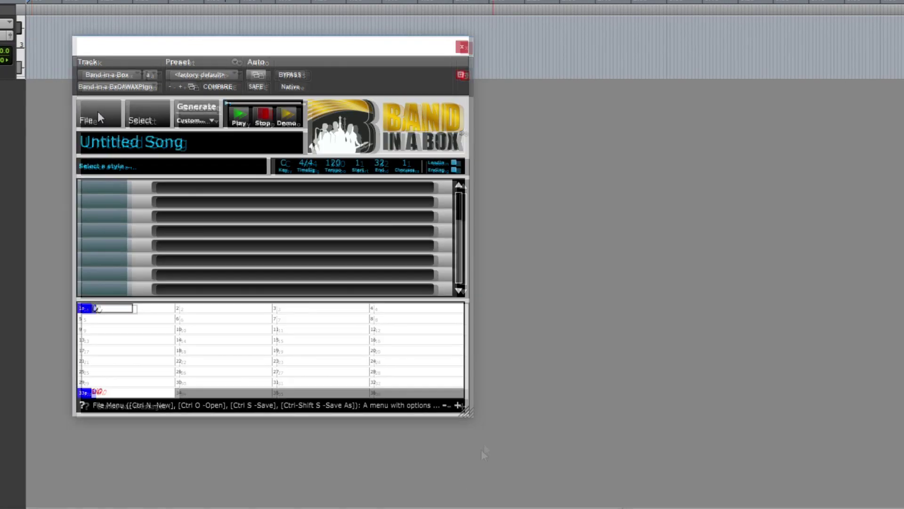
click(98, 111)
click(143, 216)
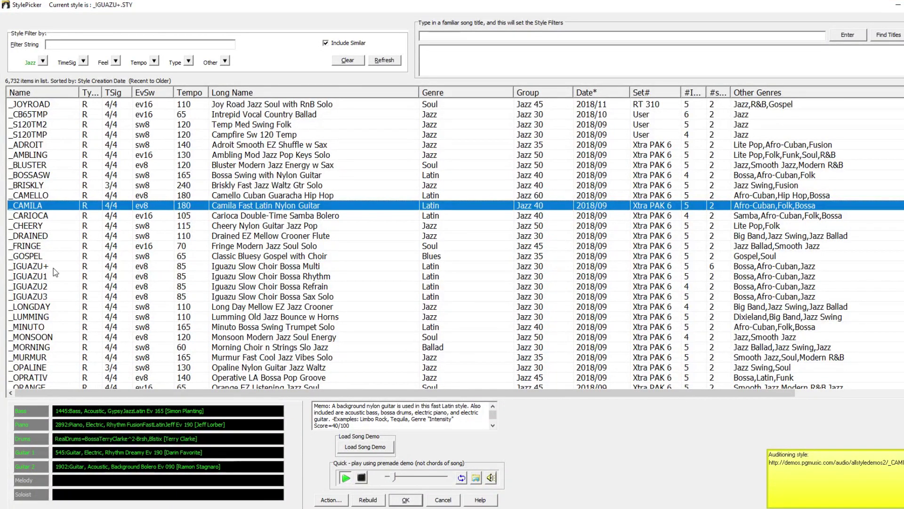
Audition the _IGUAZU+ and _MONSOON jazz styles in the StylePicker and browse further through the list.
click(53, 268)
scroll(119, 188, down, 1)
scroll(109, 212, down, 2)
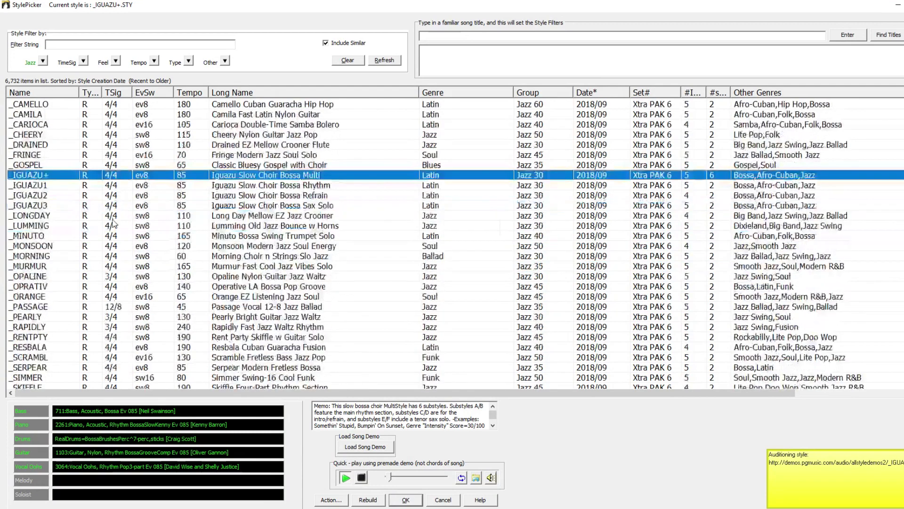
click(49, 247)
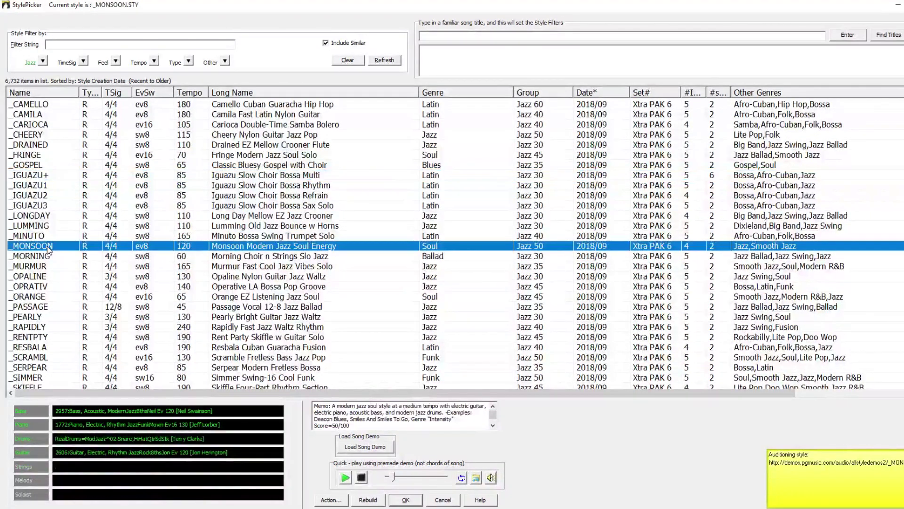
scroll(115, 179, down, 3)
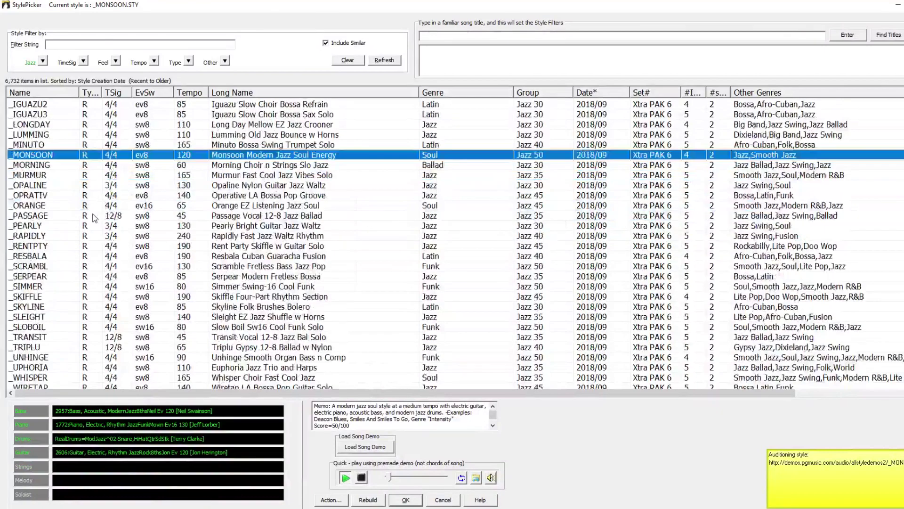
scroll(97, 216, down, 5)
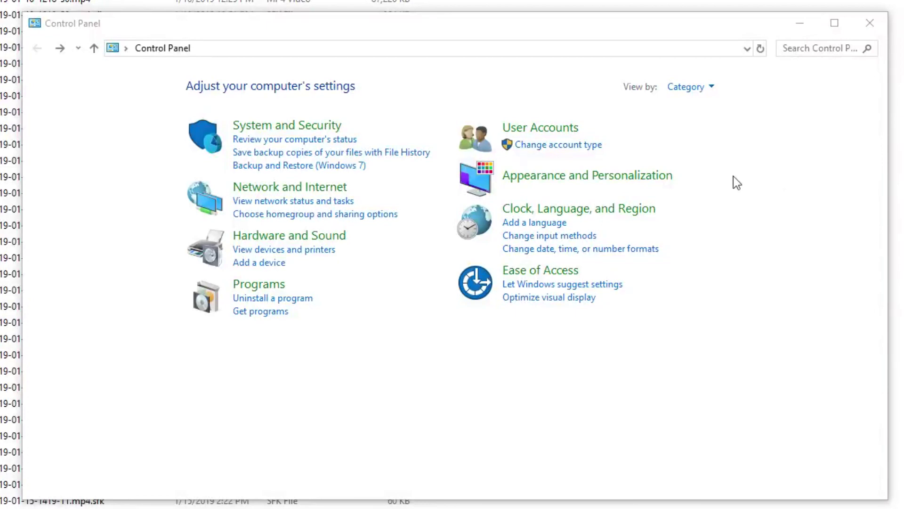
In the Windows sound settings, stop applications from taking exclusive control of the Focusrite USB playback device and apply the change.
click(318, 237)
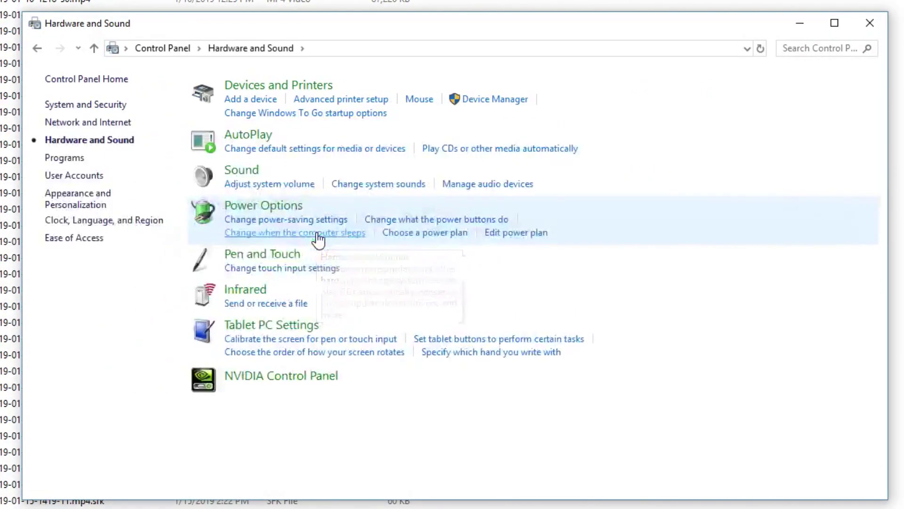
click(255, 174)
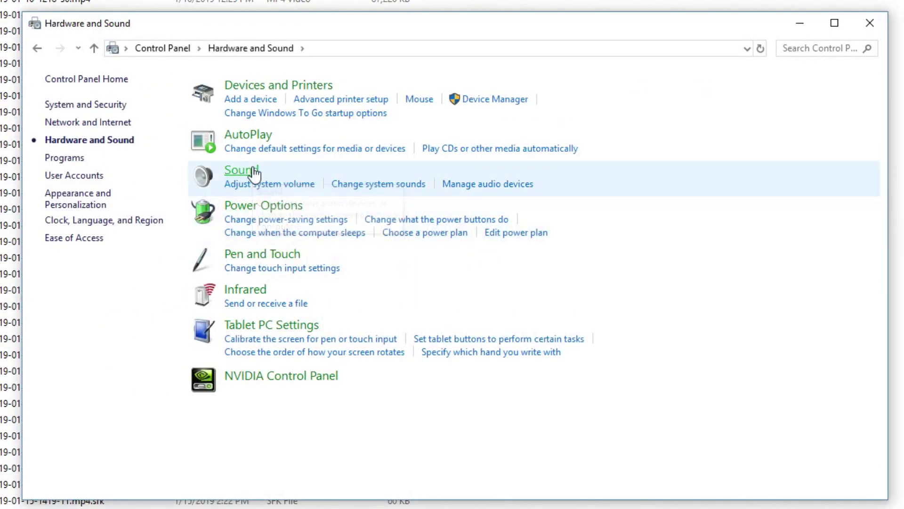
click(284, 177)
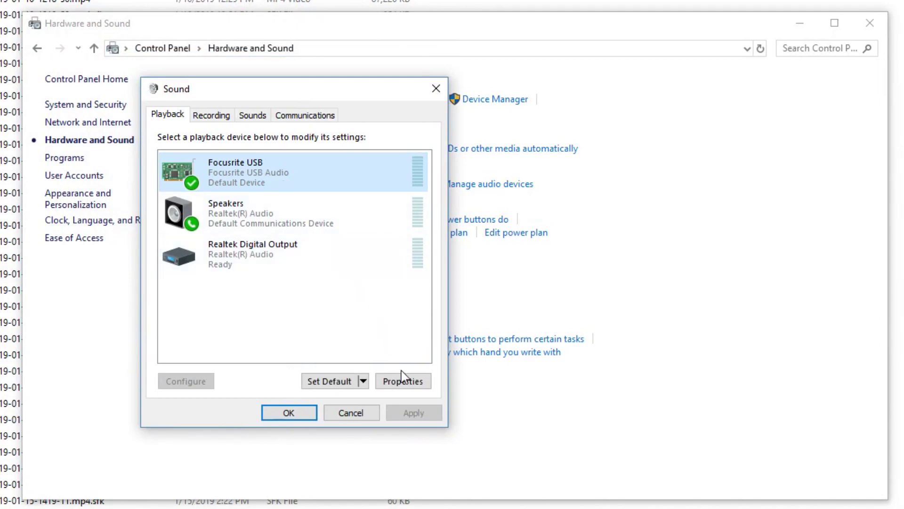
click(409, 379)
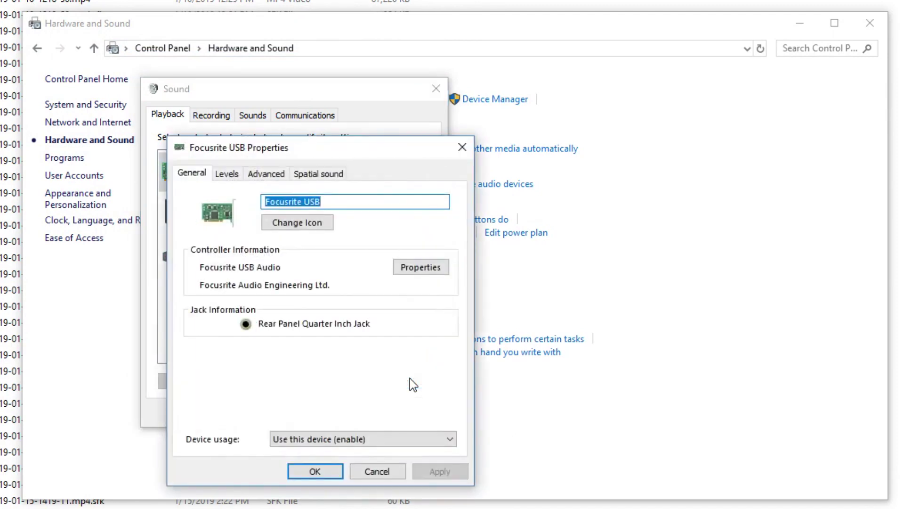
click(269, 172)
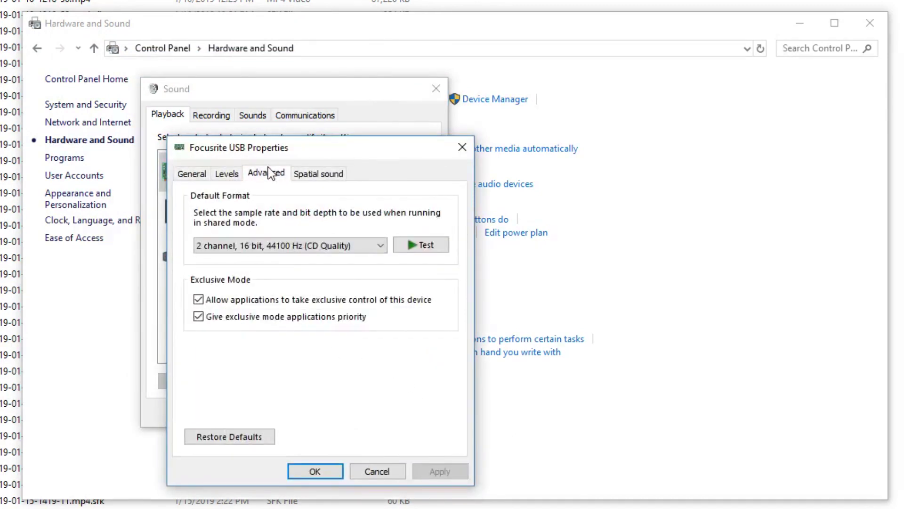
click(284, 300)
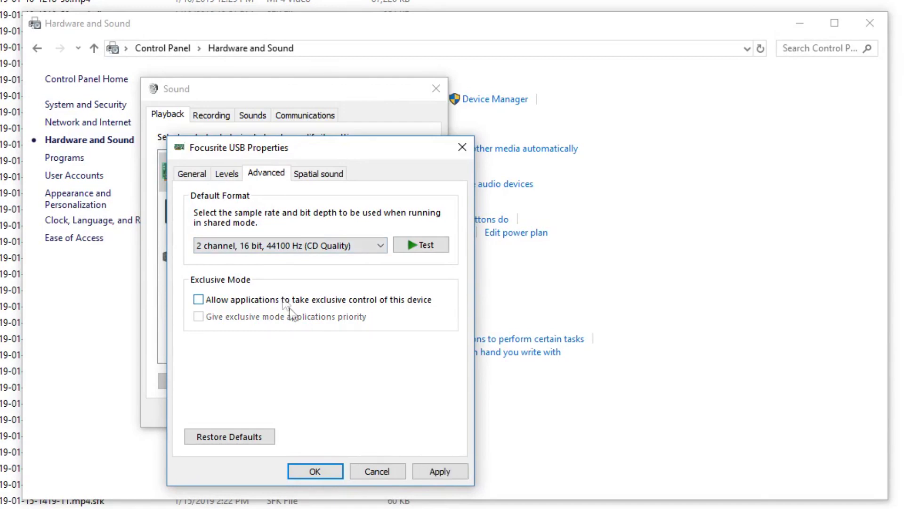
click(439, 471)
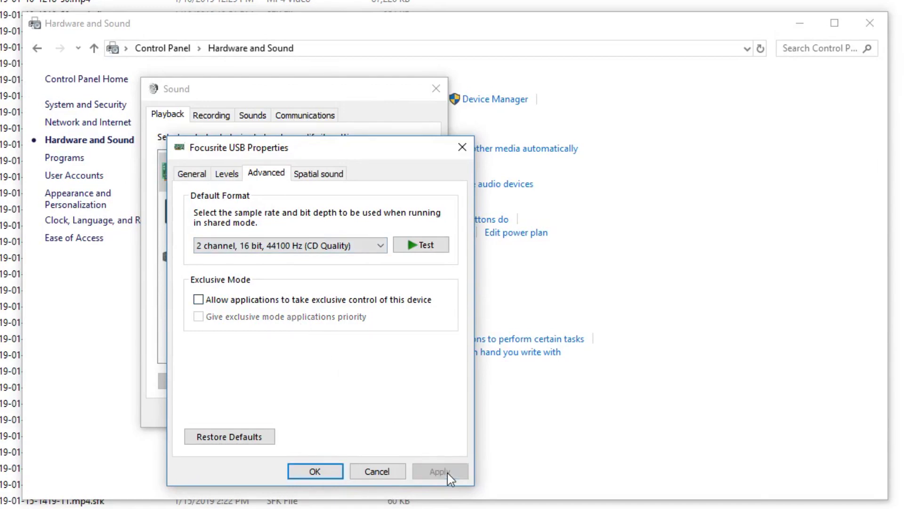
click(327, 470)
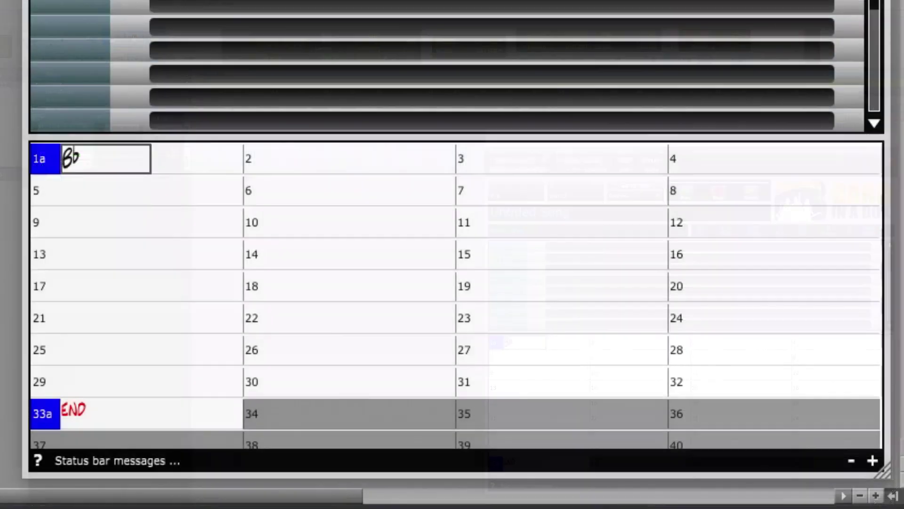
Enter the chords BbMaj7, Cm7 and EbMaj7 in bars 1 to 3 of the chord sheet.
text(Maj7)
key(Return)
text(Cm7)
key(Return)
text(EbMaj7)
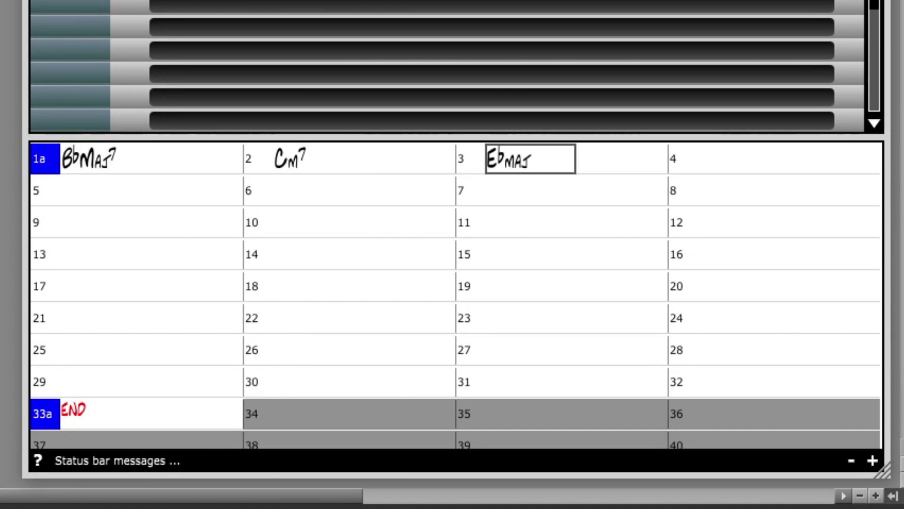
key(Return)
key(Return)
Enter BbMaj7 in bar 5, EbMaj7 in bar 6, Cm7 and F7 in bar 7, and Am7b5 and D7 in bar 8.
text(BbMaj7)
key(Return)
text(Cm7)
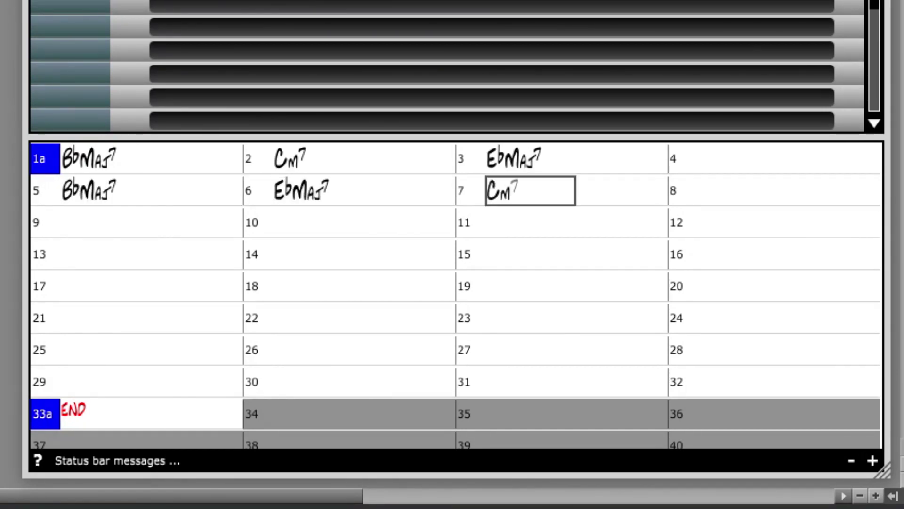
key(Return)
text(F7)
key(Return)
text(Am7b5)
key(Return)
text(D7 G)
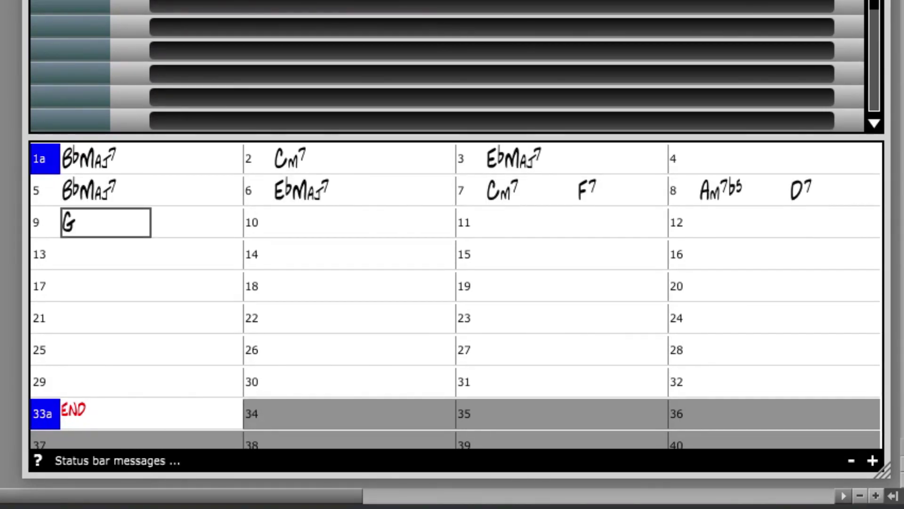
Enter Gm7 in bar 9, Cm7 in bar 11, and Gm7 and F7 in bar 12.
text(m7)
key(Return)
key(Return)
text(Cm7)
key(Return)
text(Gm7,F7)
key(Return)
Enter Gm7 in bar 13, Cm7 in bar 15 and F7 in bar 16.
text(Gm7)
key(Return)
key(Return)
text(Cm7)
key(Return)
key(Return)
text(F7)
key(Return)
Enter the chords BbMaj7, Cm7, BbMaj7 and F7sus in bars 17 to 20.
text(Bbmaj7)
key(Return)
key(Return)
text(Cm7)
key(Return)
key(Return)
text(Bbmaj7)
key(Return)
text(F7sus)
key(Return)
key(Return)
Enter EbMaj7 in bar 21, BbMaj7 in bar 22, EbMaj7 in bar 23, and Cm7 and D7 in bar 24.
text(Ebmaj7)
key(Return)
text(Bbmaj7)
key(Return)
text(Ebmaj7)
key(Return)
text(Cm7)
key(Return)
text(D7)
key(Return)
Enter Gm7 in bar 25, EbMaj7 in bar 27, and Gm7 and F7 in bar 28.
text(Gm7)
key(Return)
key(Return)
text(Ebmaj)
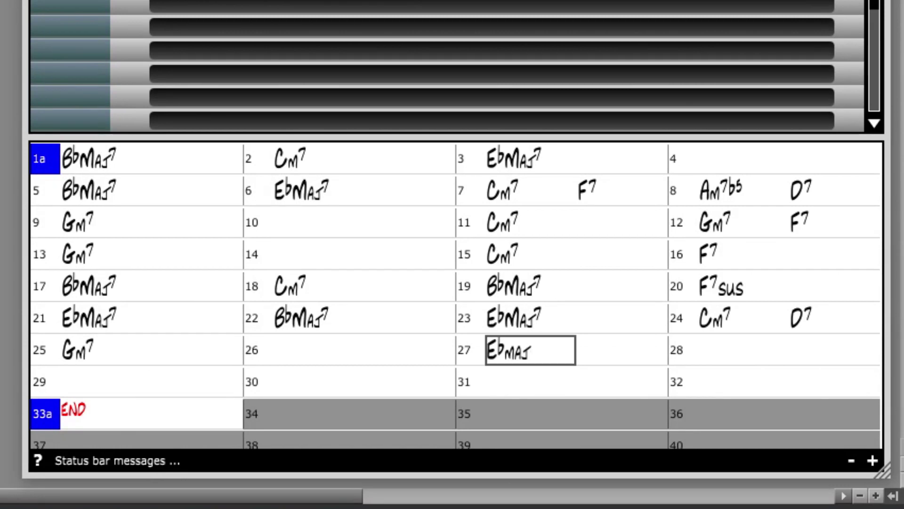
text(7)
key(Return)
text(Gm7)
key(Return)
text(F7)
key(Return)
Enter Gm7 in bar 29, Cm7 in bar 31, F7 in bar 32 and the ending BbMaj7 in bar 33.
text(Gm7)
key(Return)
key(Return)
key(Return)
key(Return)
text(Cm7)
key(Return)
key(Return)
text(F7)
key(Return)
key(Return)
text(Bbmaj7)
key(Return)
Set the part markers to b at bar 9, a at bar 17 and b at bar 25.
click(40, 221)
click(42, 286)
click(43, 351)
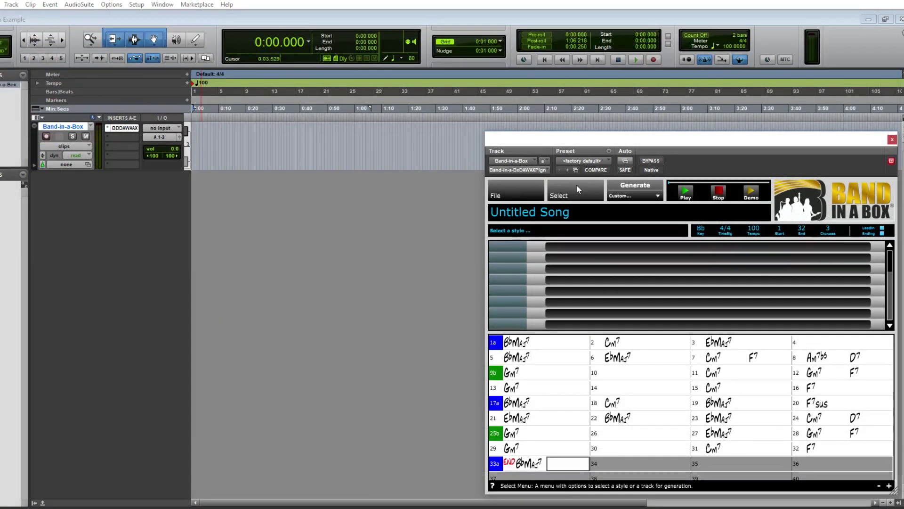
Open the style selection and filter the styles by a tempo of 100 and the EVERYTHING POP category.
click(577, 185)
click(471, 214)
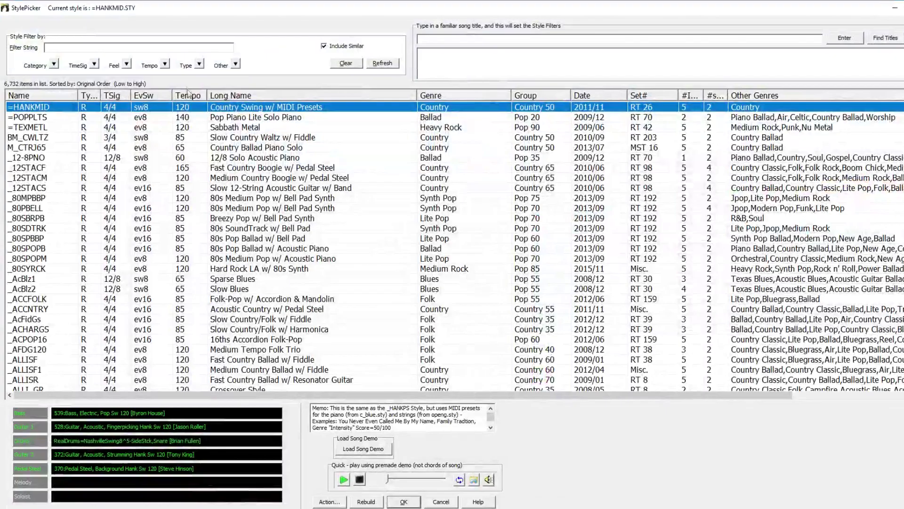
click(166, 64)
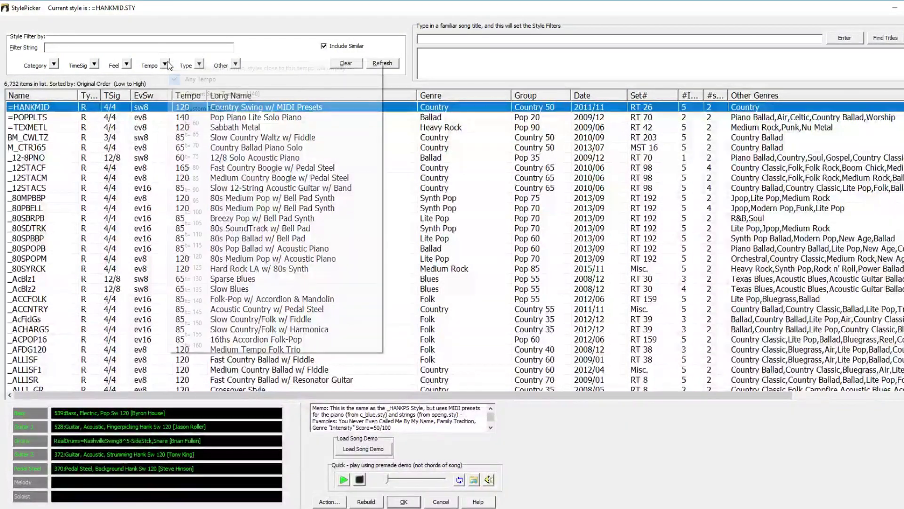
click(219, 212)
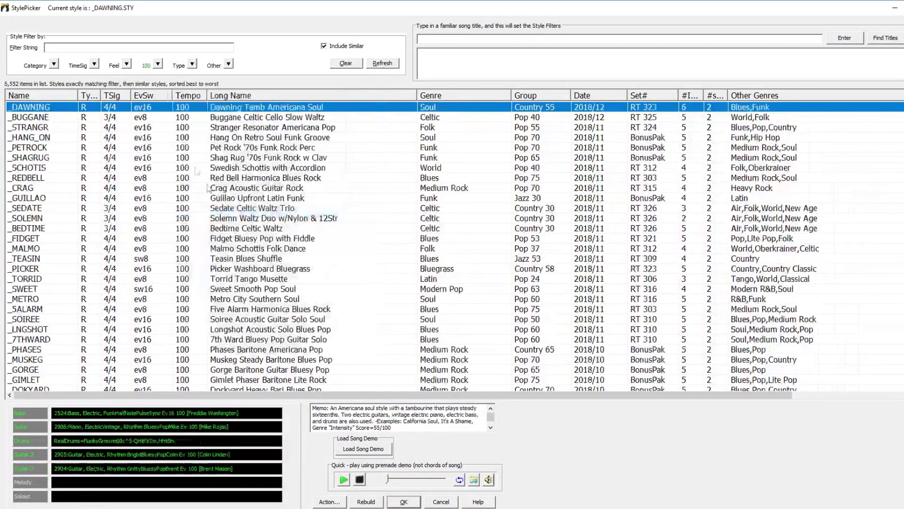
click(55, 65)
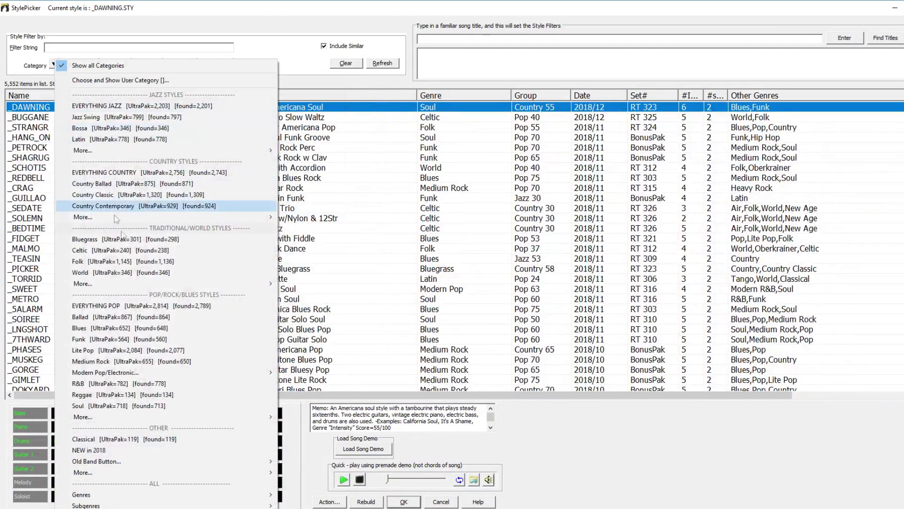
click(155, 307)
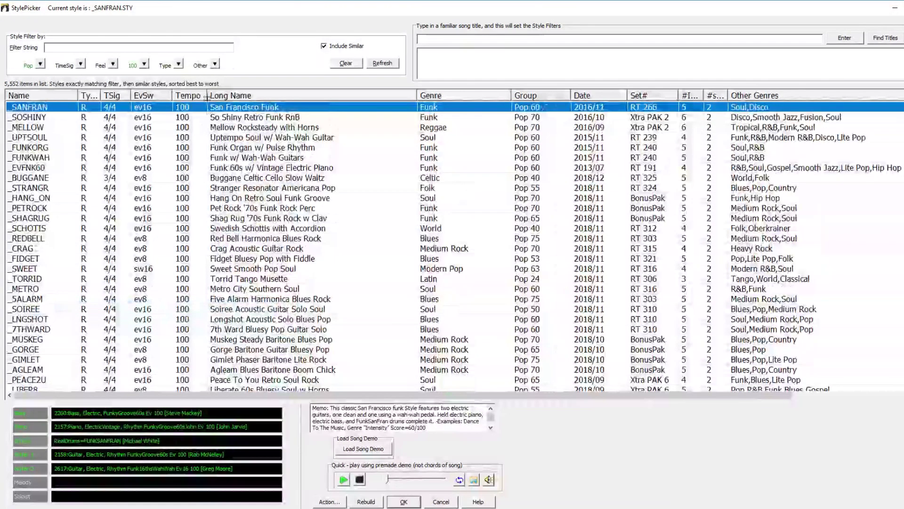
Narrow the style list to styles with the RealTracks artist Miles Black.
click(216, 65)
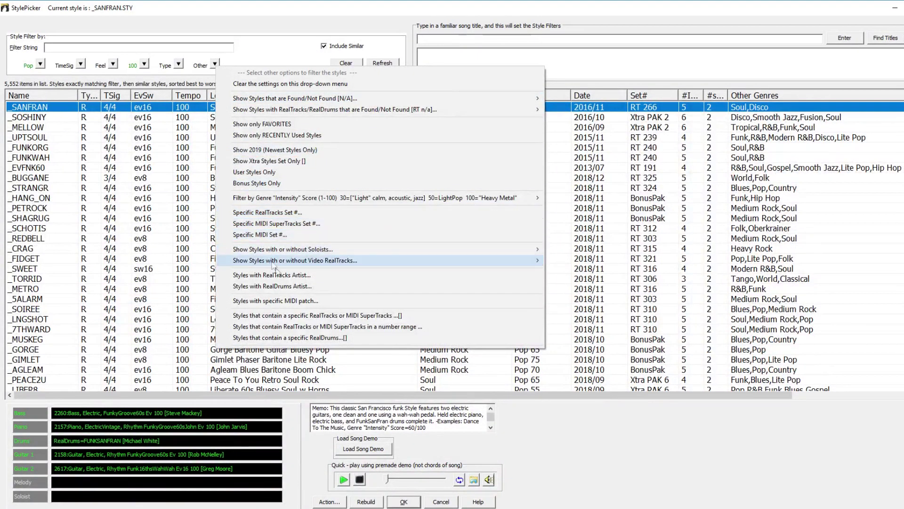
click(282, 277)
text(miles black)
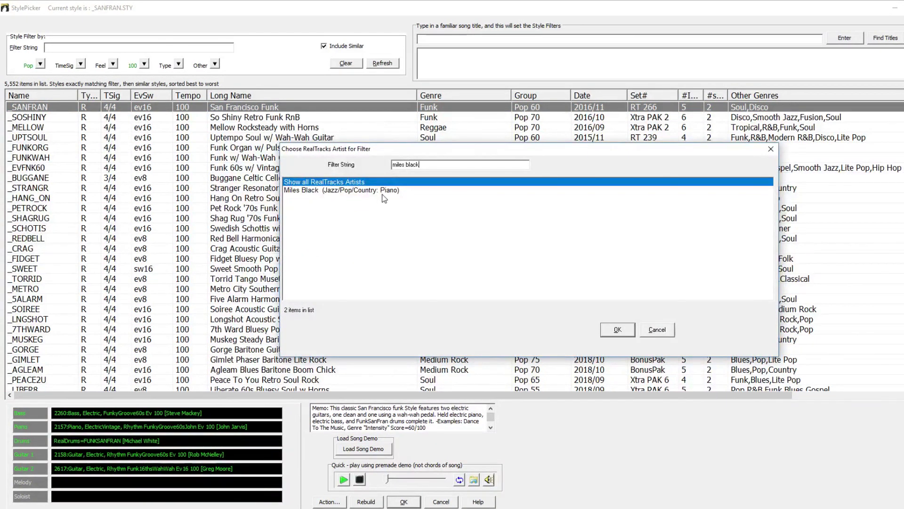
key(Down)
click(620, 329)
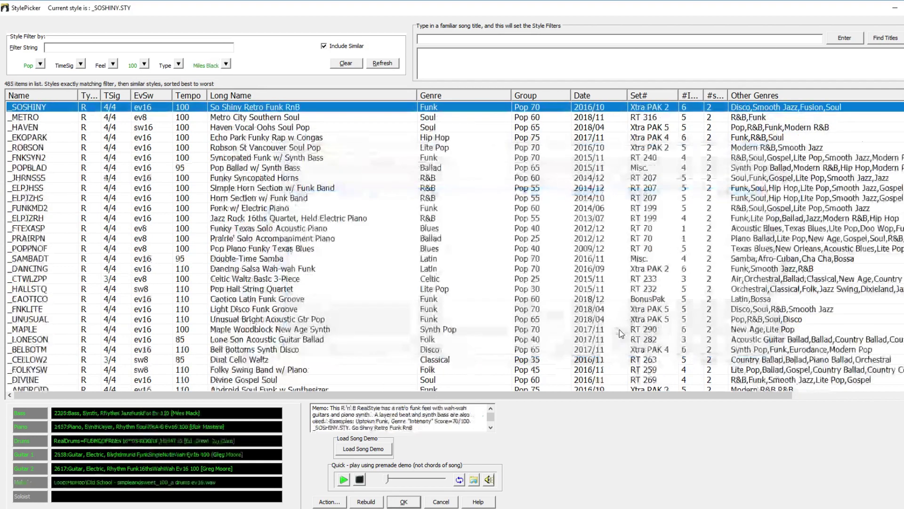
Audition several of the filtered styles, including _HAVEN, _FNKSYN2 and _POPBLAD, and load _ROBSON, Robson St Vancouver Soul Pop, into the song.
key(Down)
key(Down)
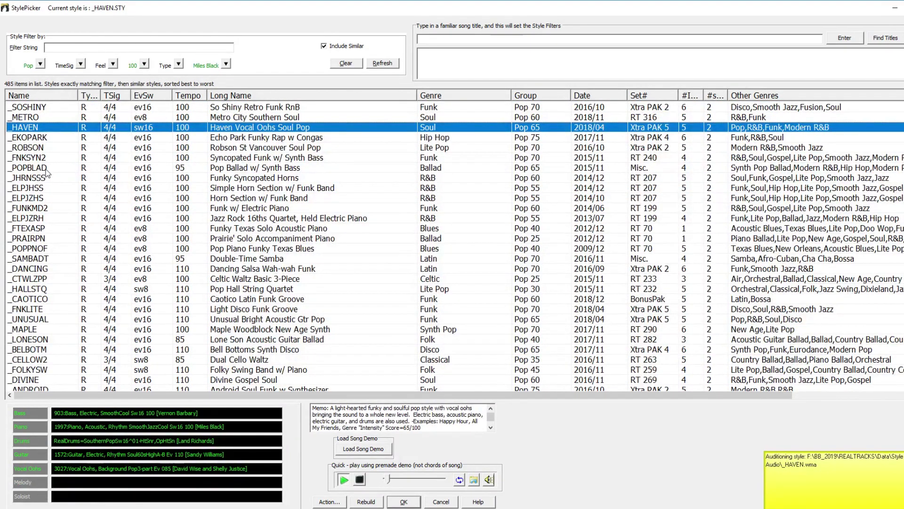
click(48, 159)
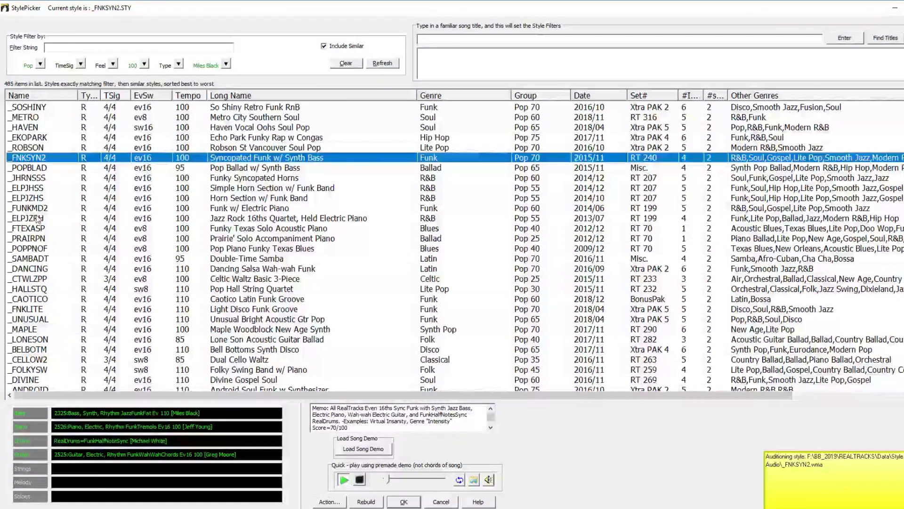
click(53, 169)
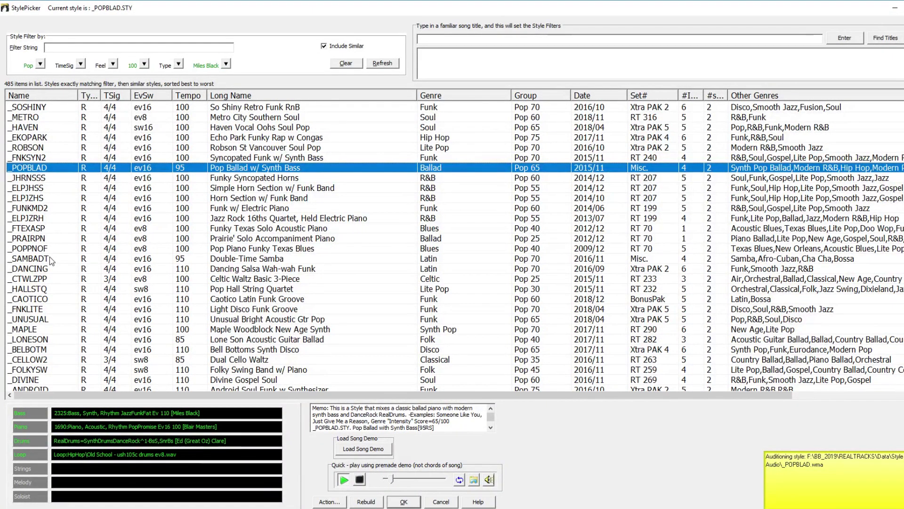
click(41, 150)
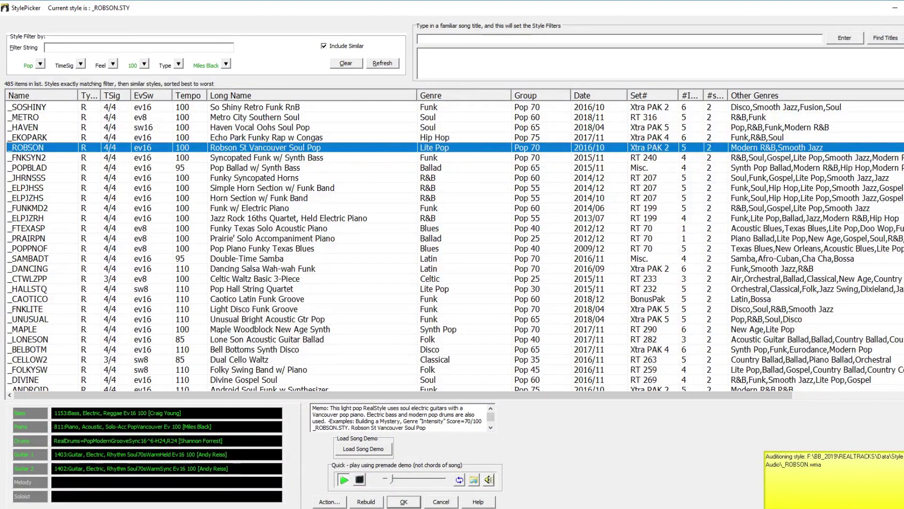
click(403, 501)
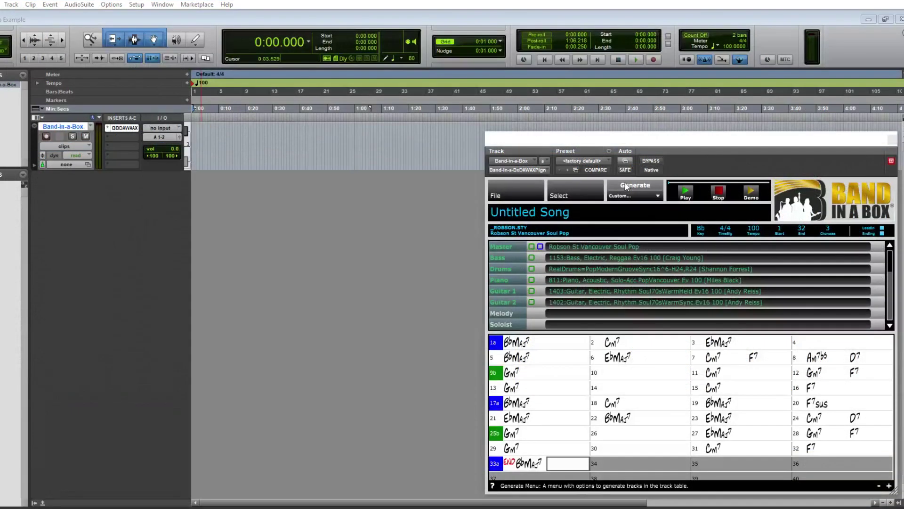
Generate the song's tracks and place all the generated audio parts on new tracks at the start of the session timeline.
click(626, 185)
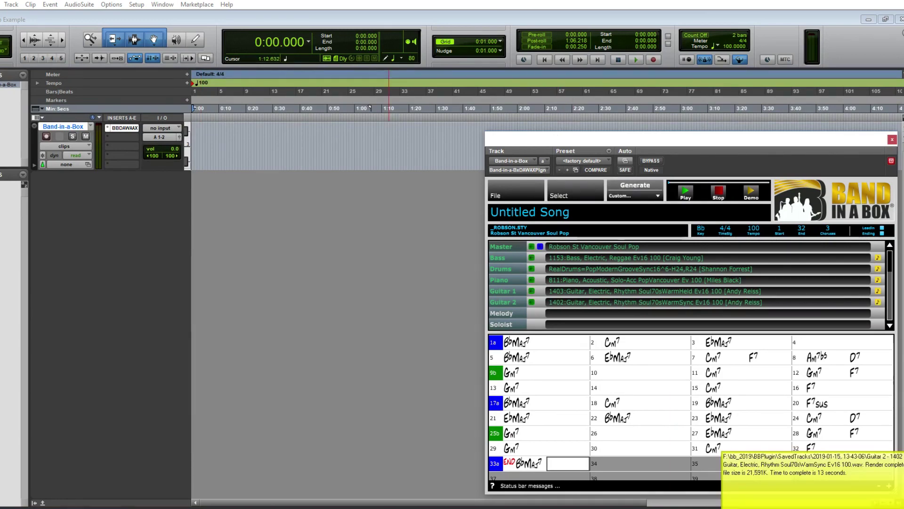
drag(501, 247, 193, 199)
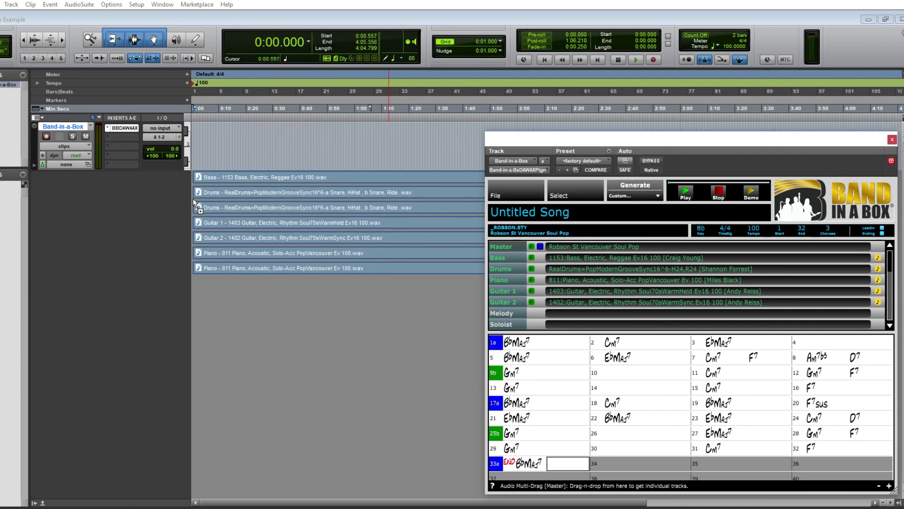
key(space)
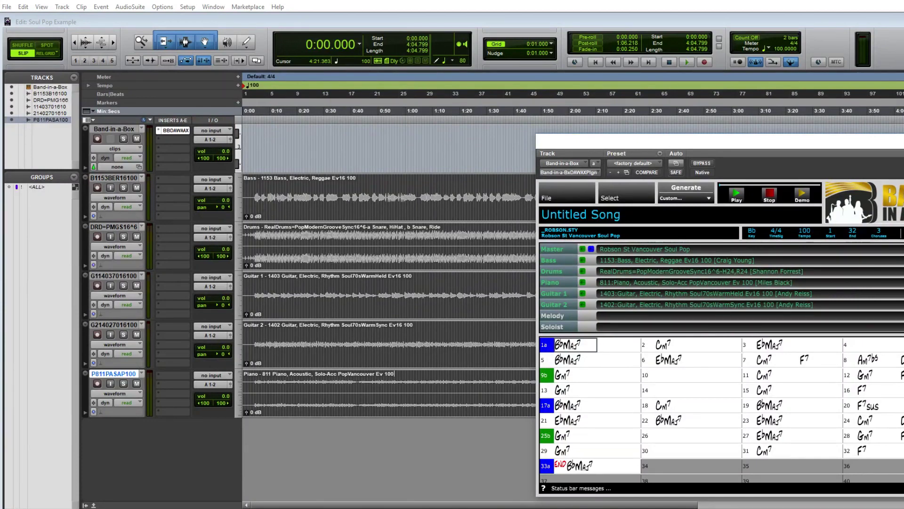
Create one new stereo instrument track and name it Mini Grand.
click(62, 6)
click(70, 18)
click(441, 174)
click(454, 176)
click(495, 173)
click(514, 224)
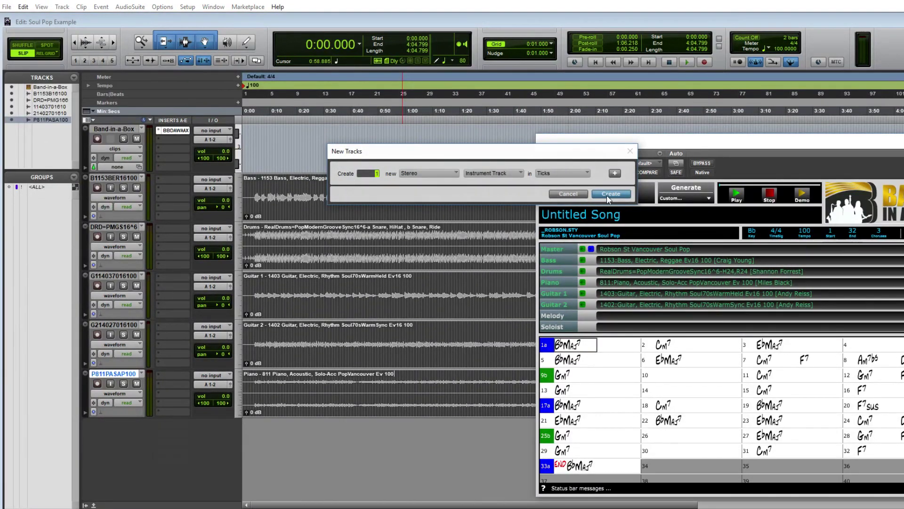
click(611, 193)
double_click(117, 422)
text(Mini Grand)
key(Return)
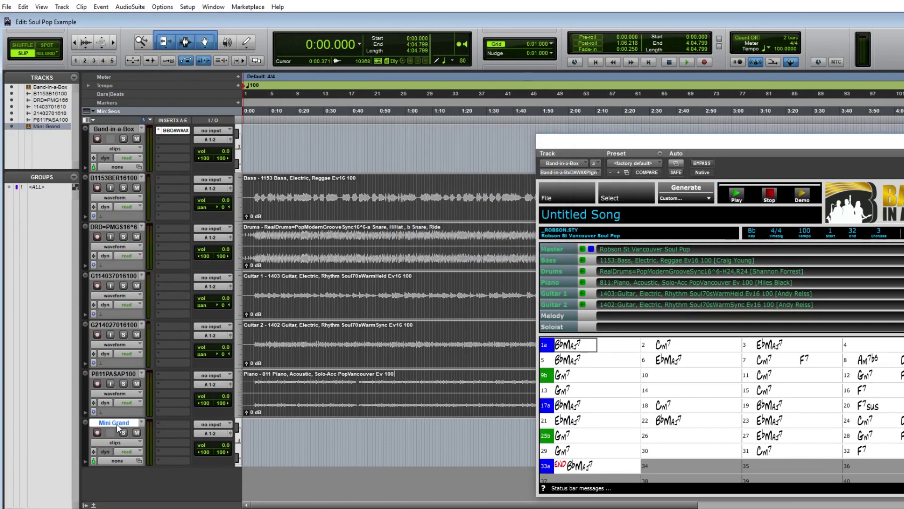
Insert the stereo Mini Grand instrument on the new track and place the piano part's MIDI at the start of it.
click(159, 427)
mouse_move(207, 440)
mouse_move(137, 413)
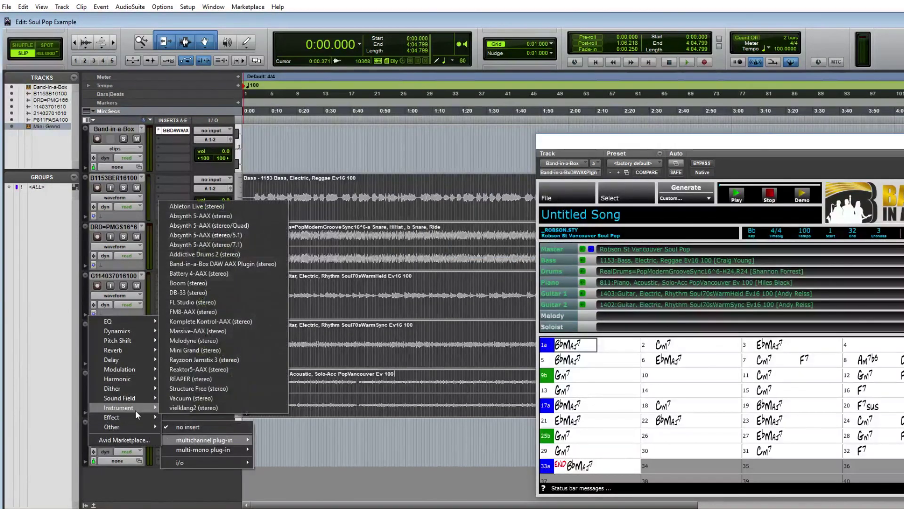
click(195, 350)
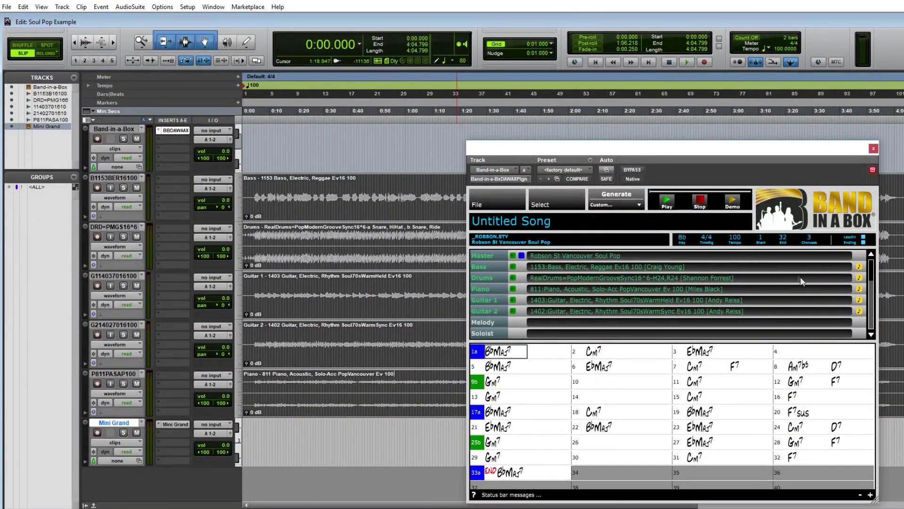
drag(309, 428, 288, 440)
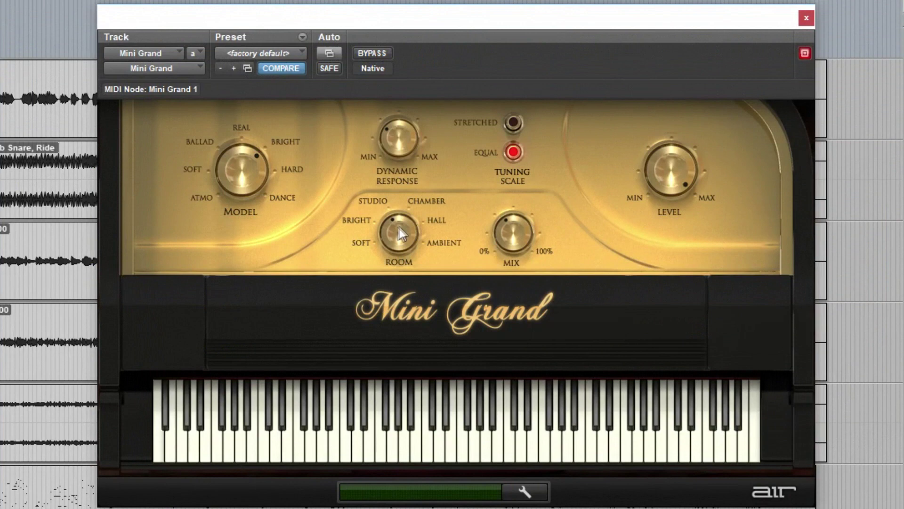
Adjust the Mini Grand's sound controls, including its Dynamic Response.
drag(649, 274, 647, 283)
mouse_move(408, 134)
mouse_move(408, 129)
mouse_down()
mouse_move(411, 120)
mouse_move(405, 135)
mouse_up()
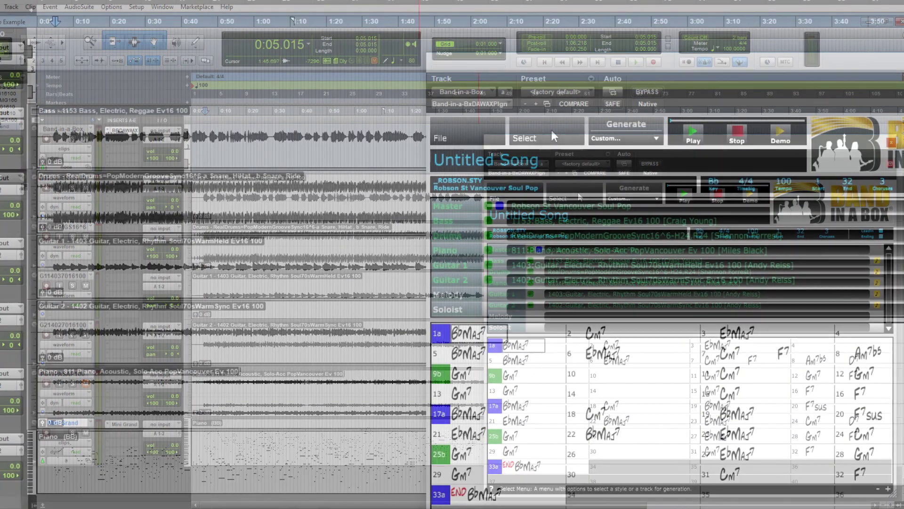
Filter the available loops by pop, audition several drum loops and select reminisce_Drums_107_a ev16 for the song.
click(578, 191)
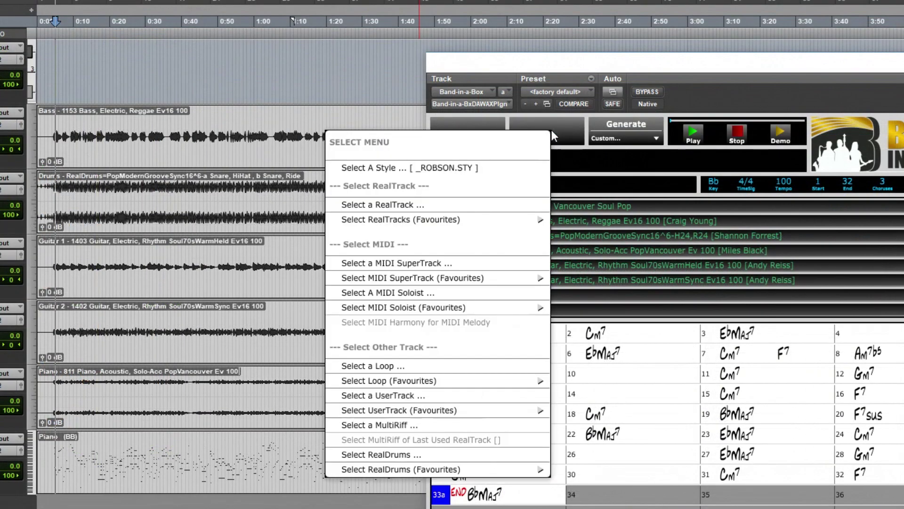
click(463, 365)
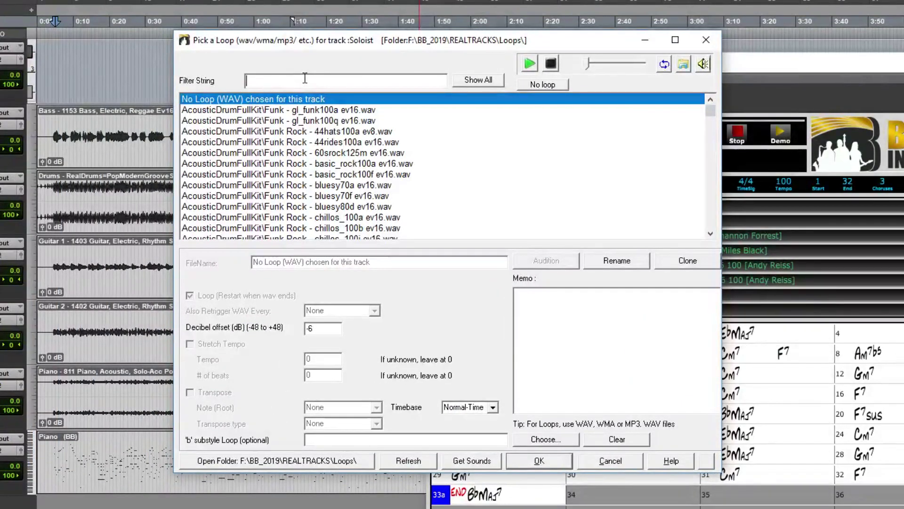
text(pop)
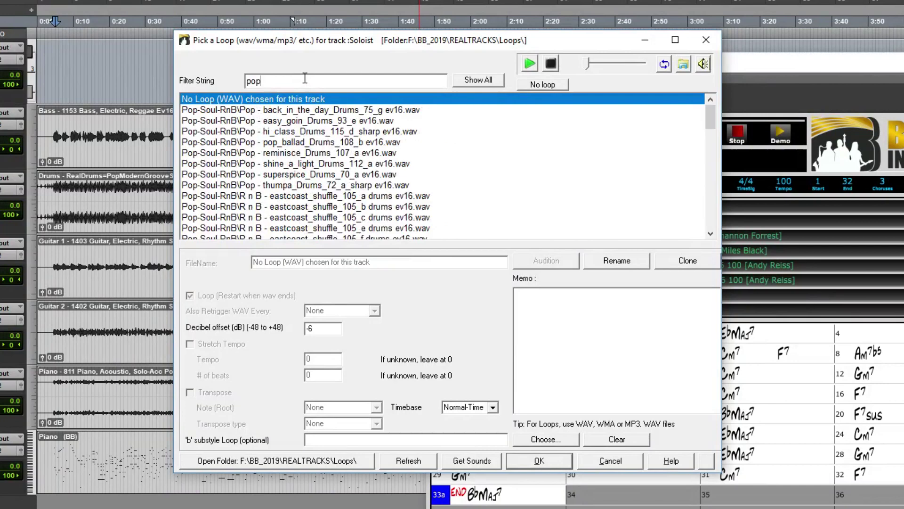
click(315, 113)
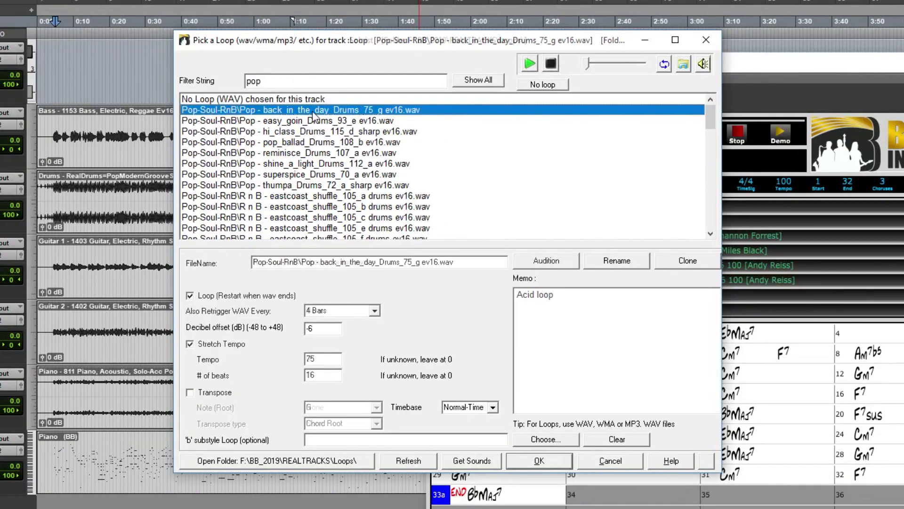
click(348, 121)
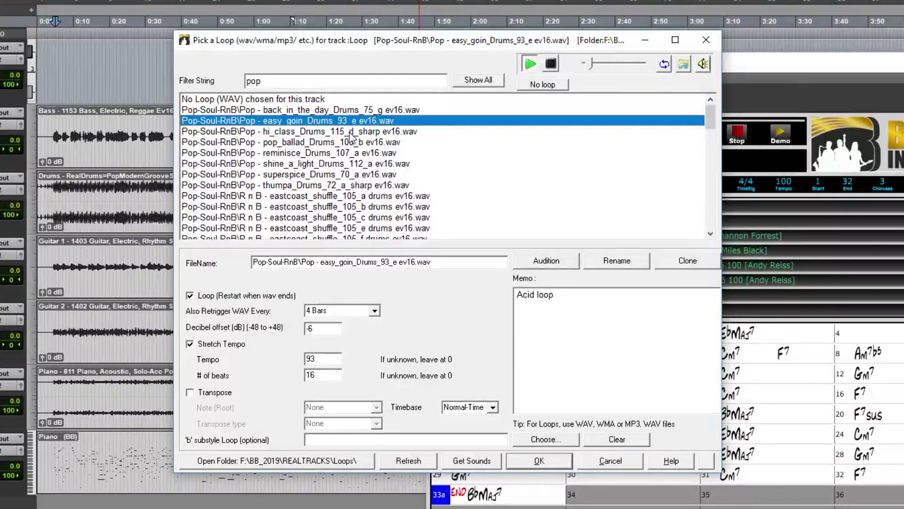
click(364, 133)
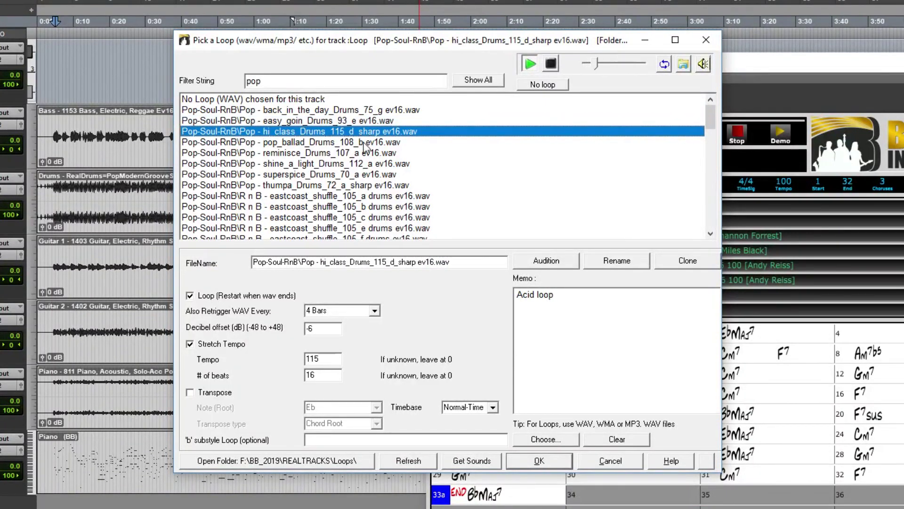
click(364, 143)
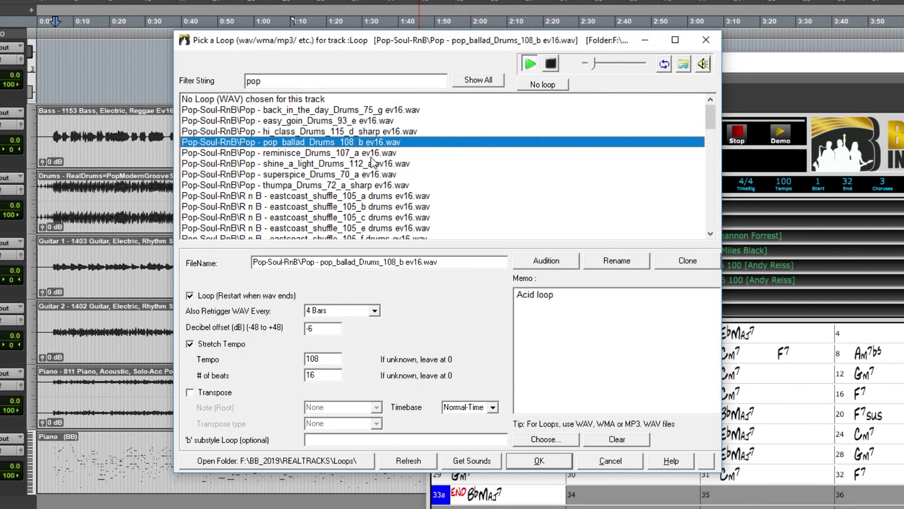
click(371, 157)
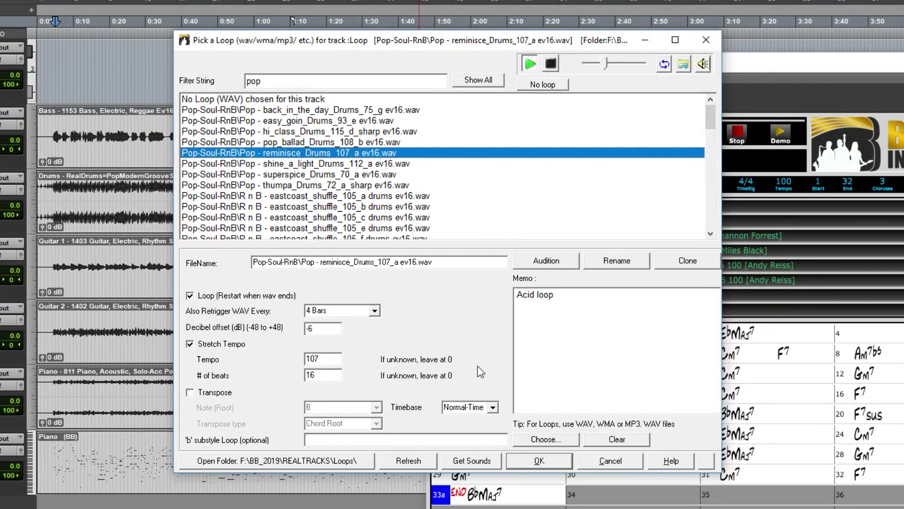
click(546, 462)
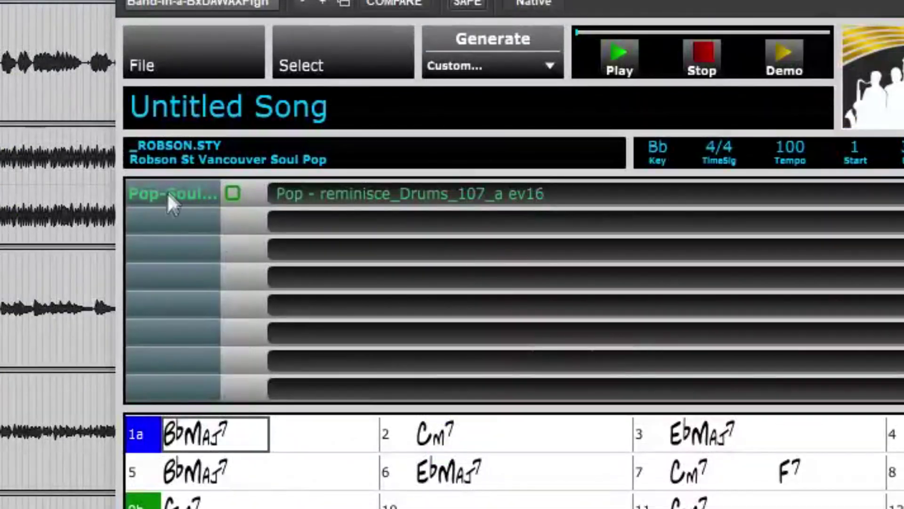
Generate the drum loop's audio and place it on a new track at the timeline start, below the Mini Grand track.
right_click(168, 191)
click(137, 207)
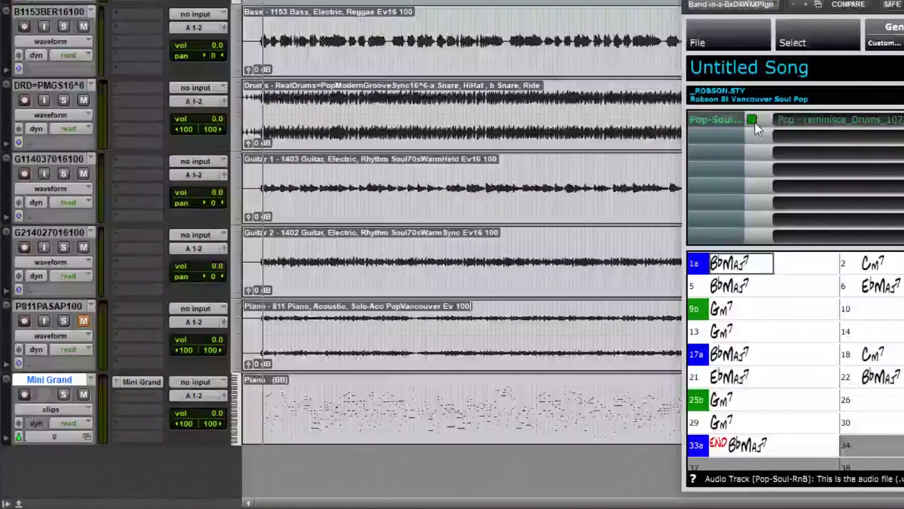
drag(329, 435, 266, 473)
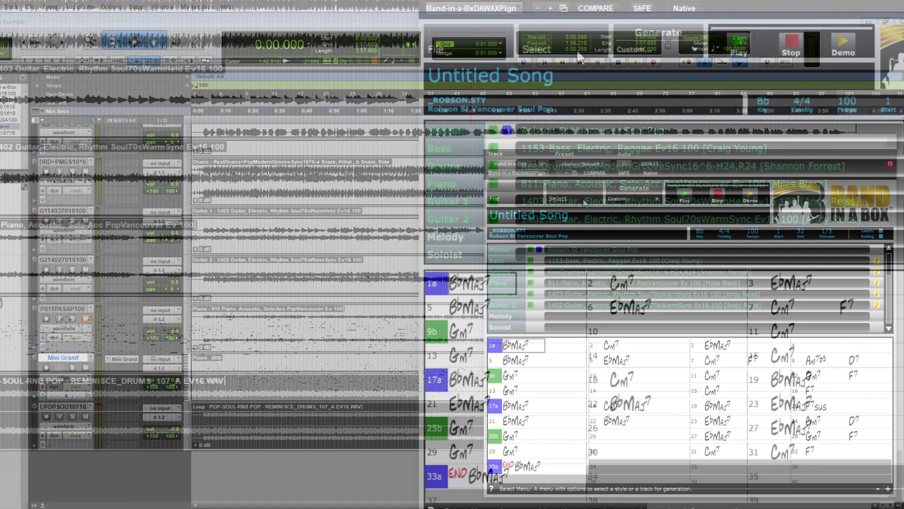
Choose the RealTrack Guitar, Electric, Soloist SmoothSoulSlowBrent Ev 085 as the song's MultiRiff and audition it.
click(584, 200)
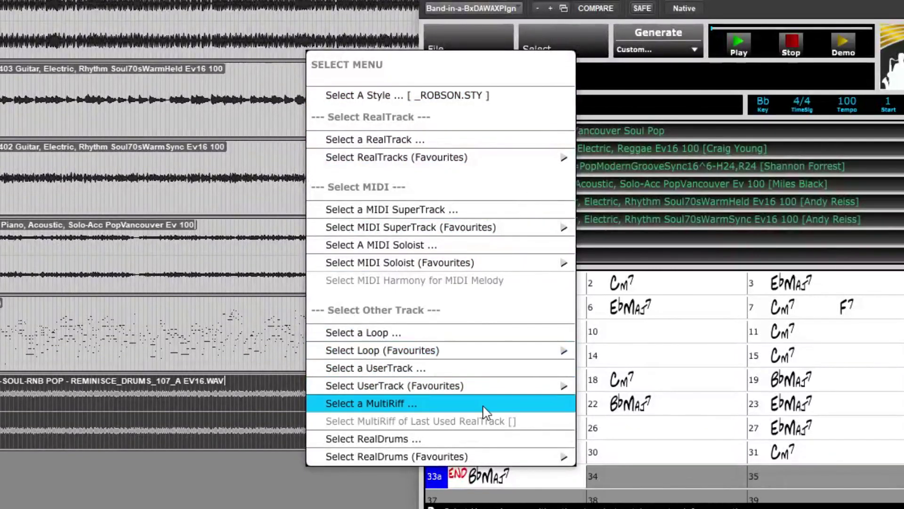
click(483, 404)
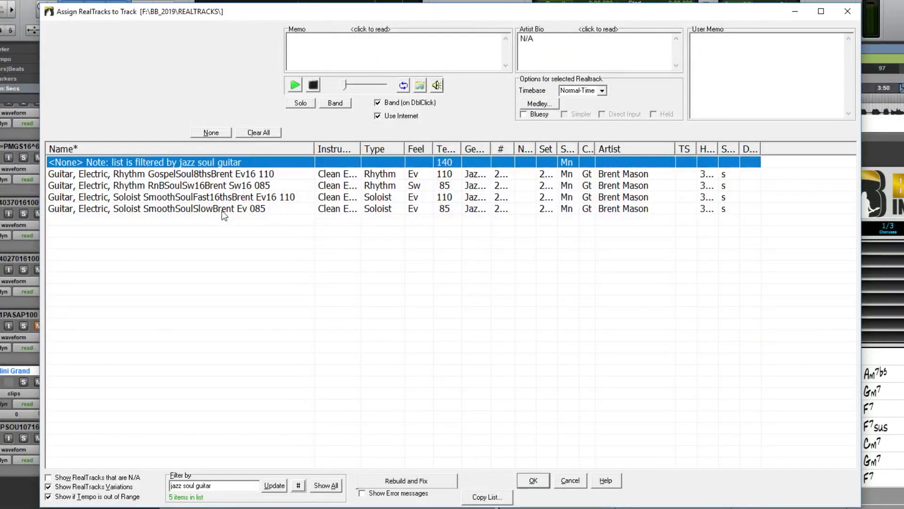
click(222, 210)
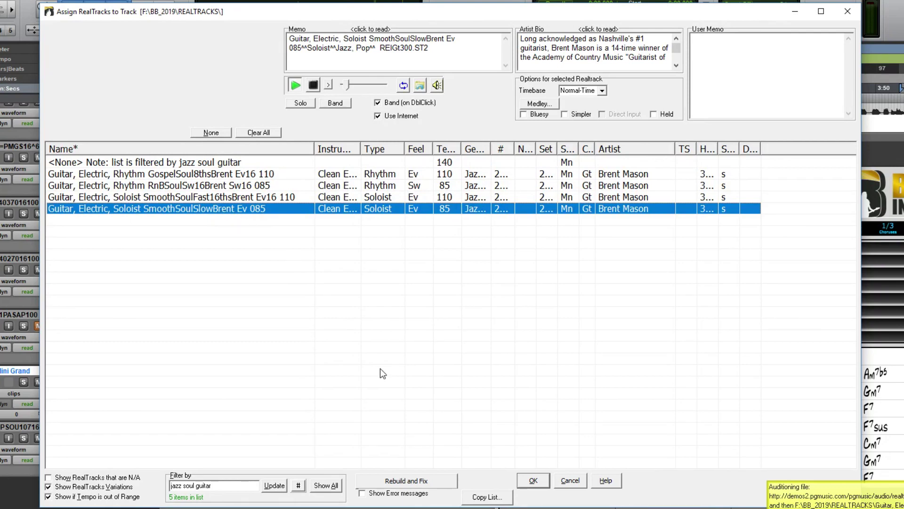
click(531, 480)
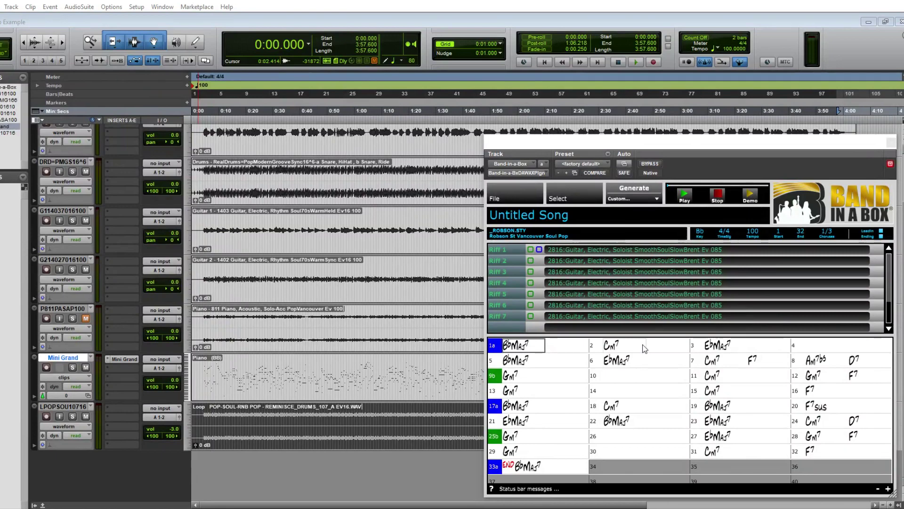
Generate riffs for bars 1 to 8 of the chord chart and place all seven on new tracks below the drum loop track.
scroll(664, 303, up, 5)
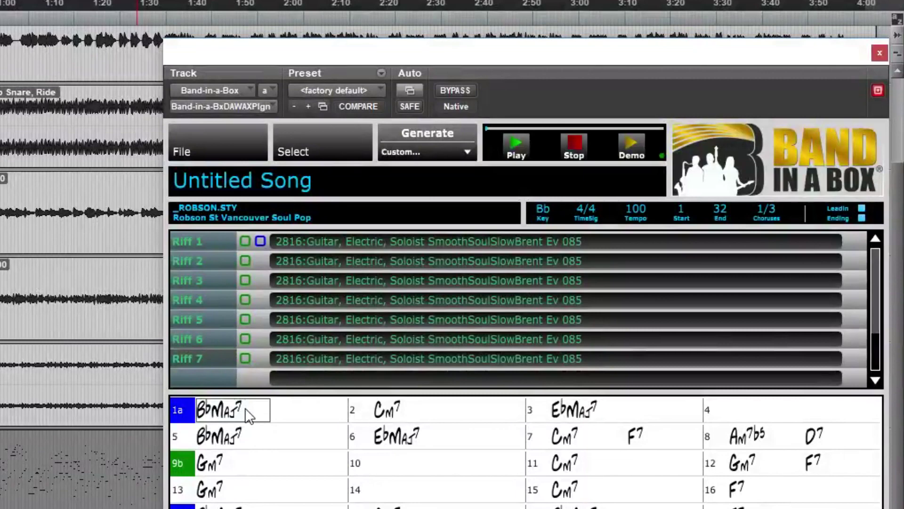
drag(249, 416, 823, 455)
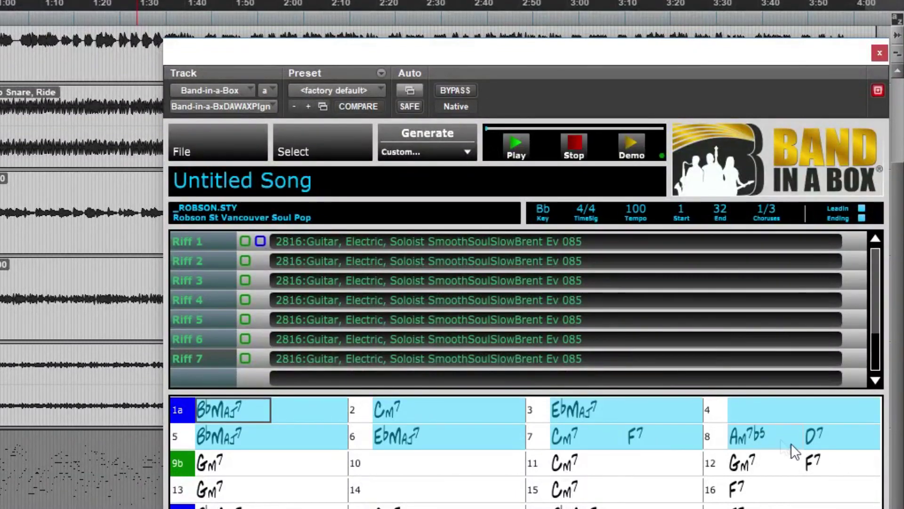
click(426, 148)
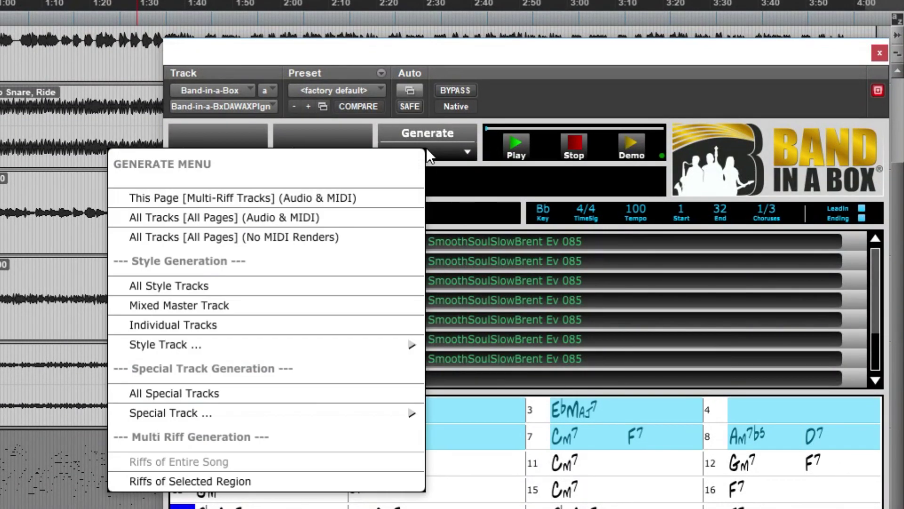
click(346, 481)
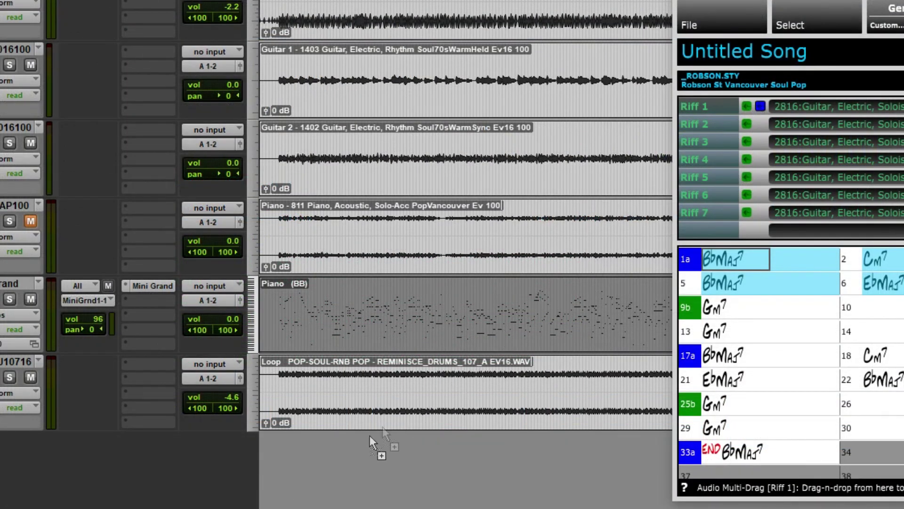
drag(369, 436, 267, 466)
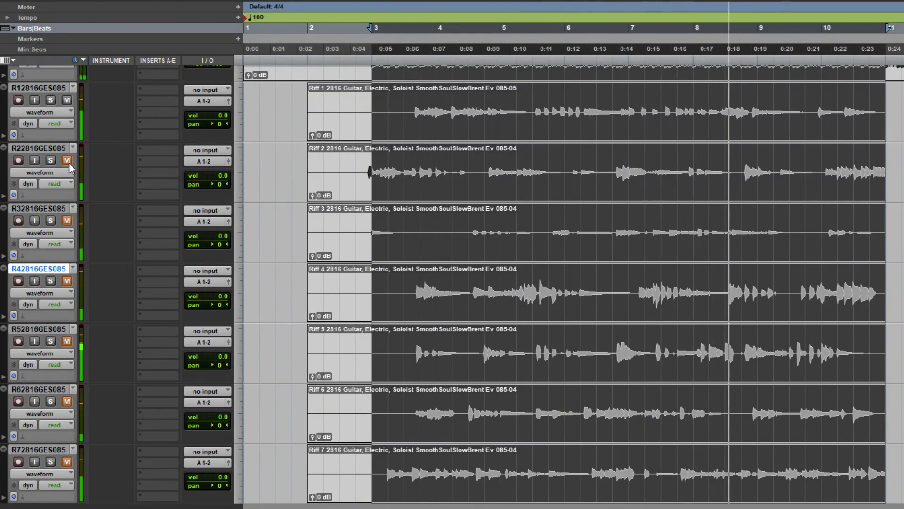
Audition the guitar riff tracks one at a time during playback, leaving only Riff 5 unmuted.
click(66, 100)
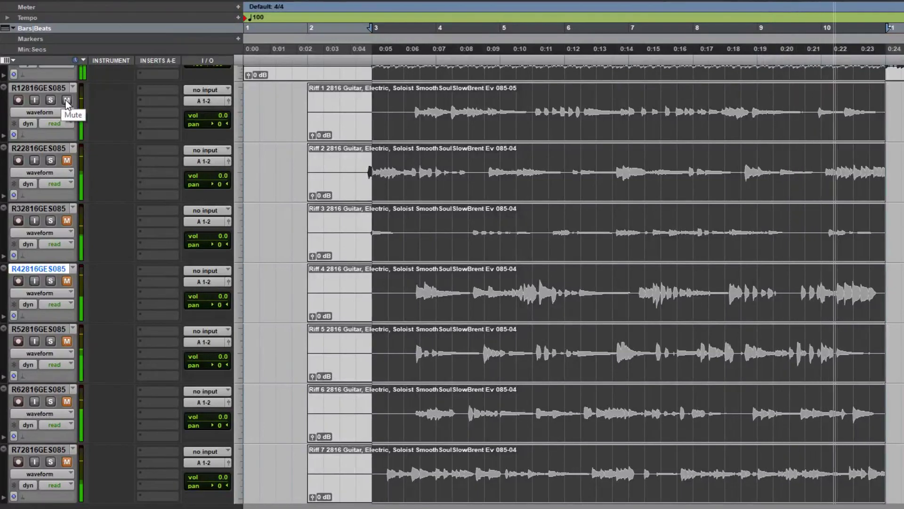
click(67, 161)
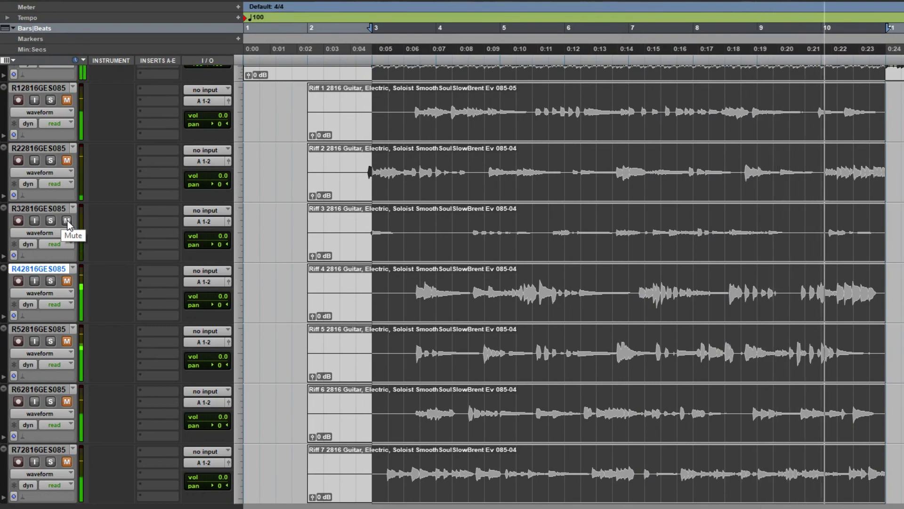
click(70, 281)
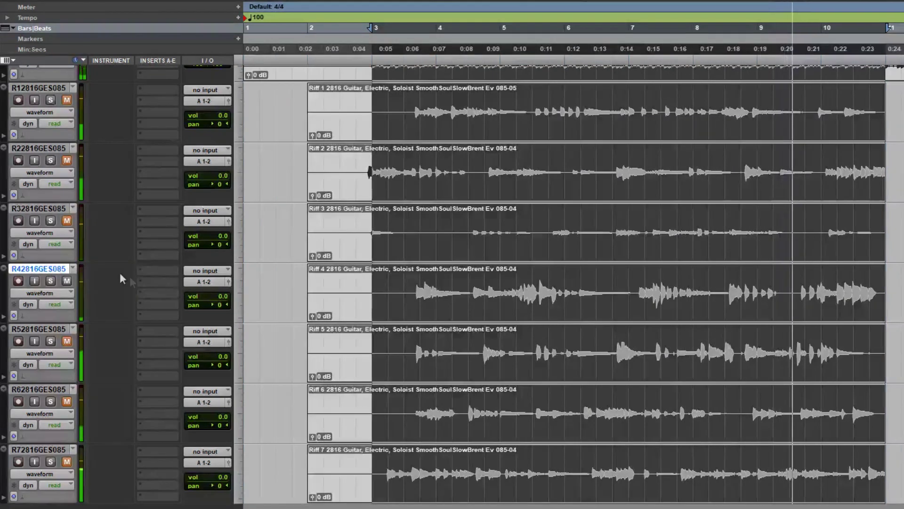
click(67, 281)
click(67, 341)
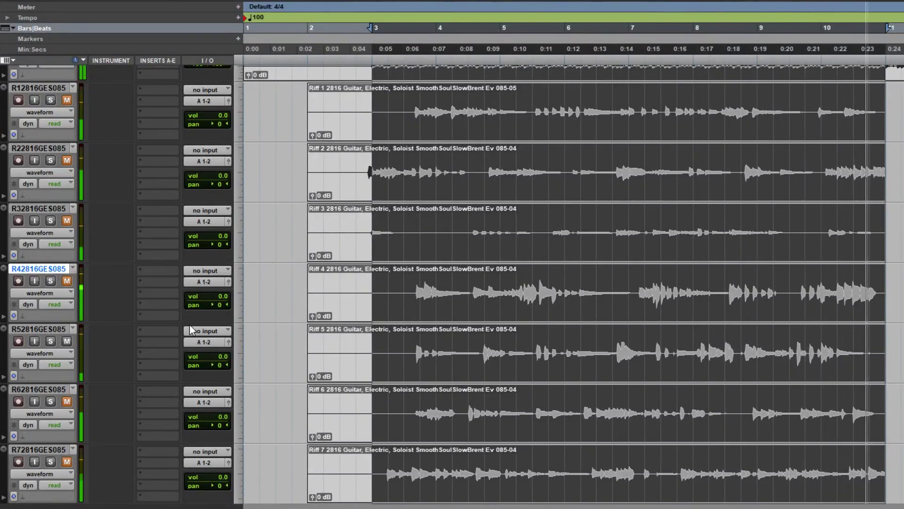
Delete the Riff 1 to Riff 4 tracks and the Riff 6 and Riff 7 tracks, including their clips.
shift+click(55, 90)
right_click(57, 91)
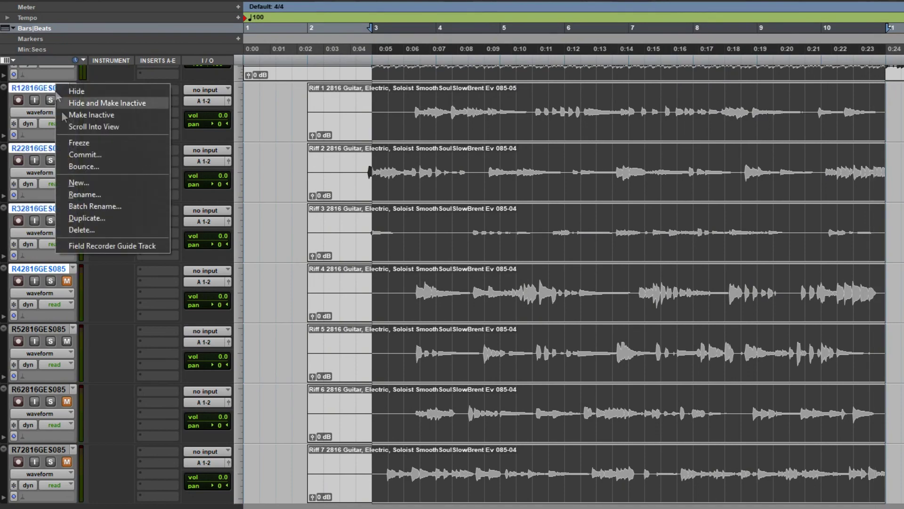
click(114, 230)
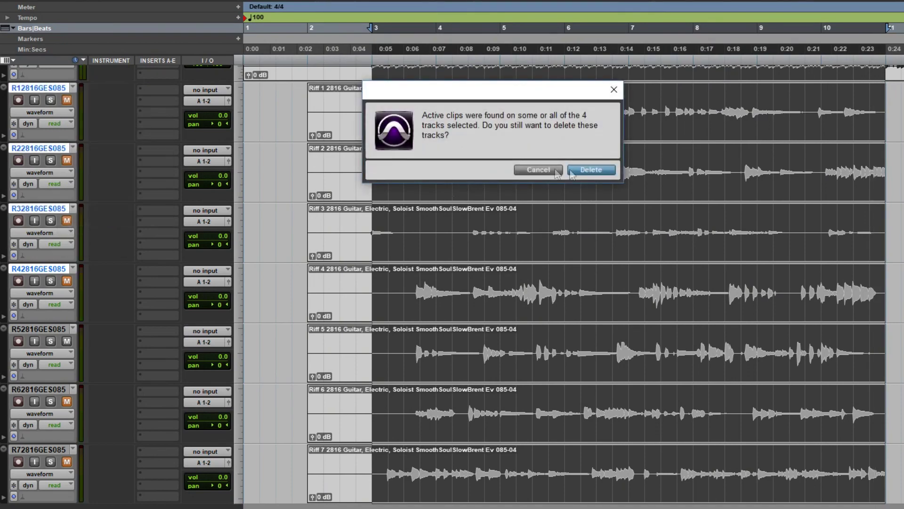
click(608, 170)
right_click(47, 358)
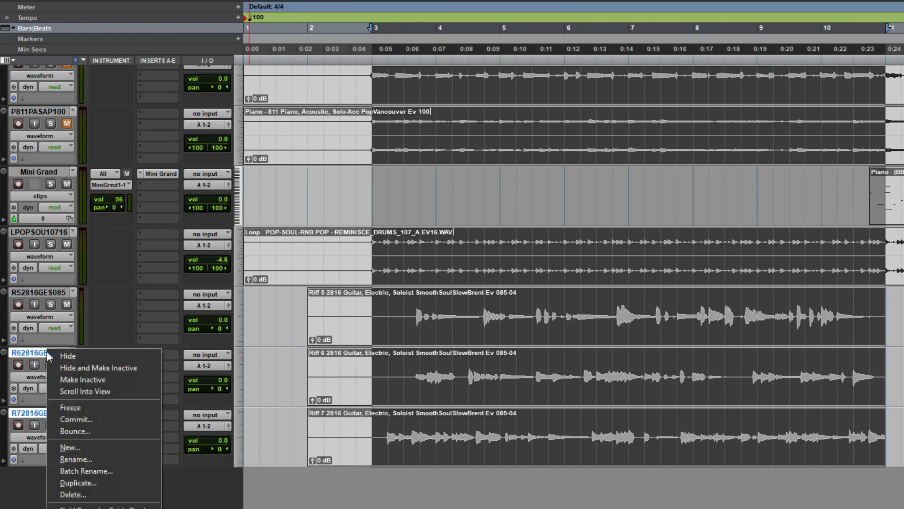
click(106, 493)
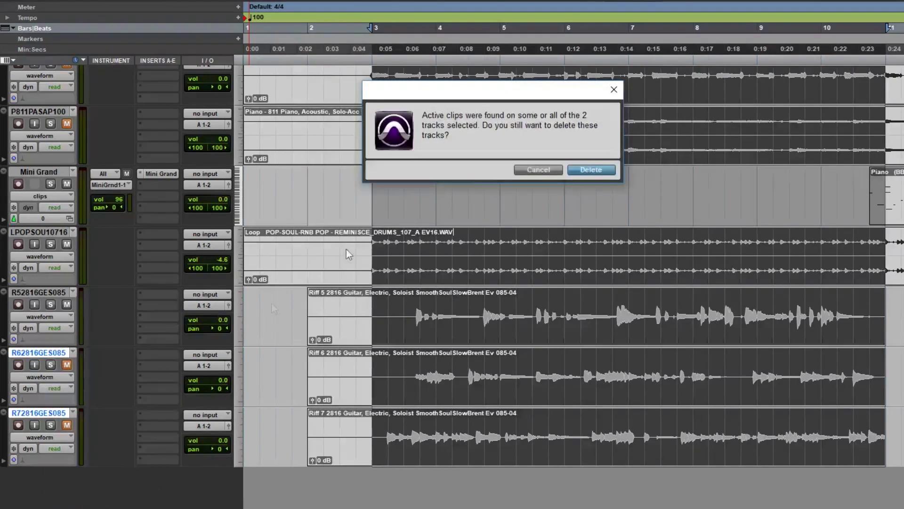
click(610, 172)
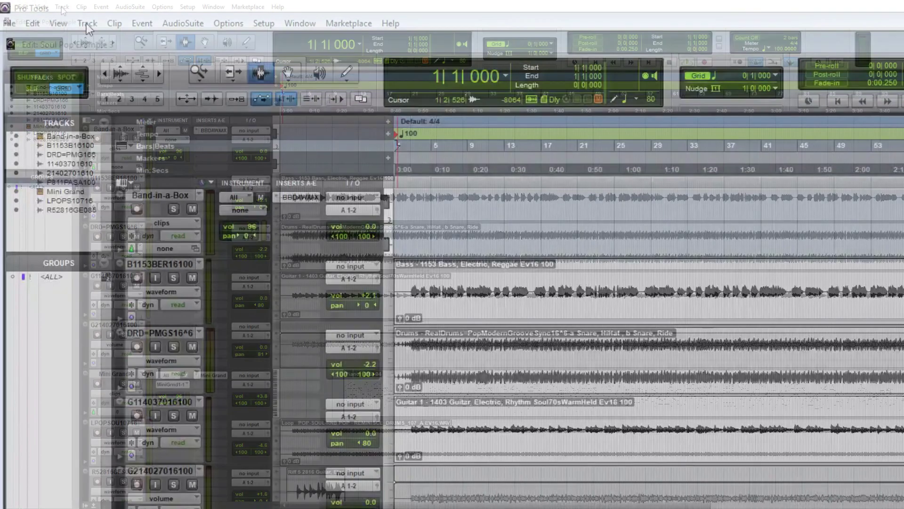
Set up one new stereo Aux Input track in the new tracks dialog.
click(61, 7)
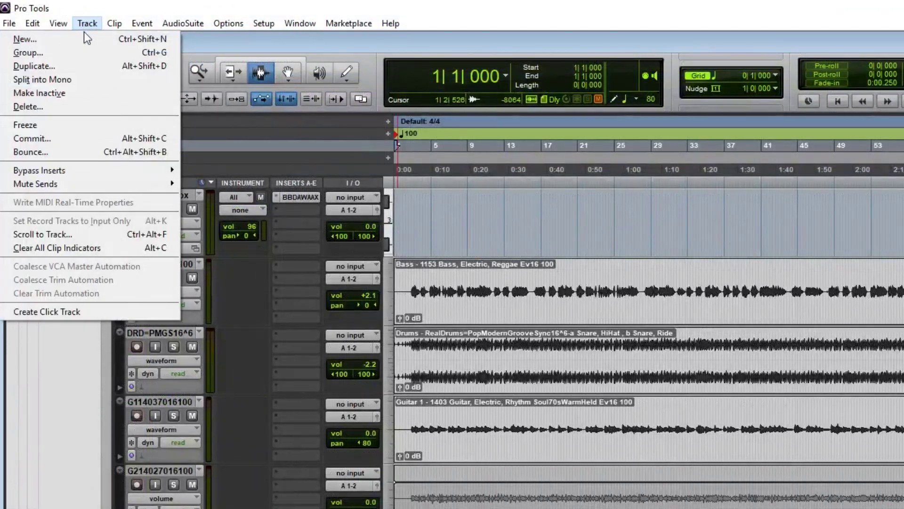
click(82, 38)
click(583, 259)
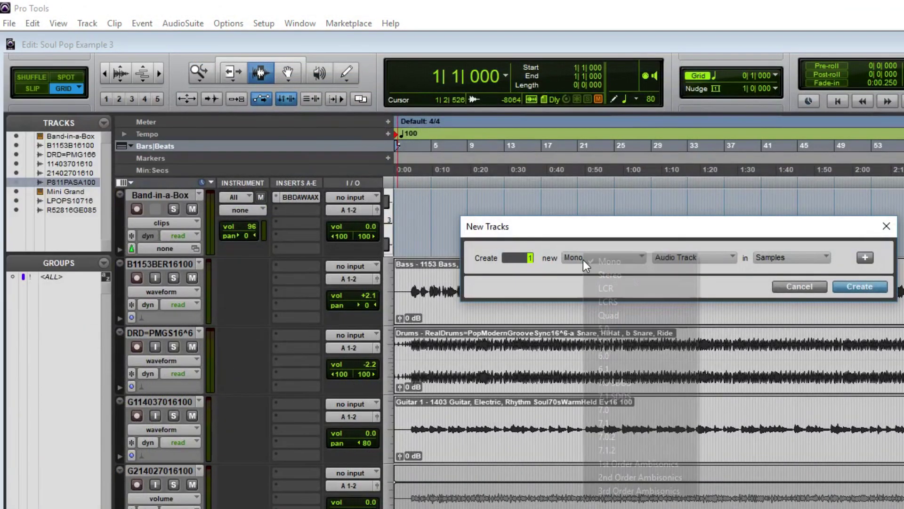
click(604, 272)
click(675, 262)
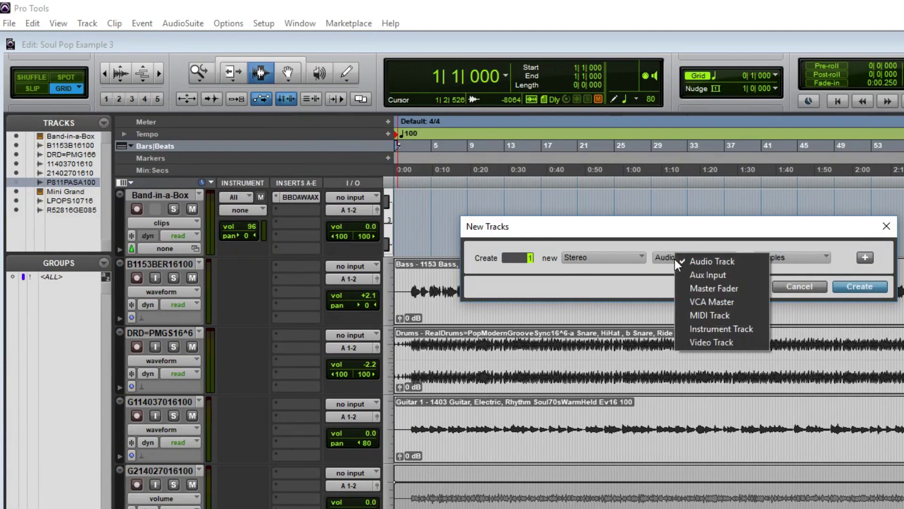
click(709, 273)
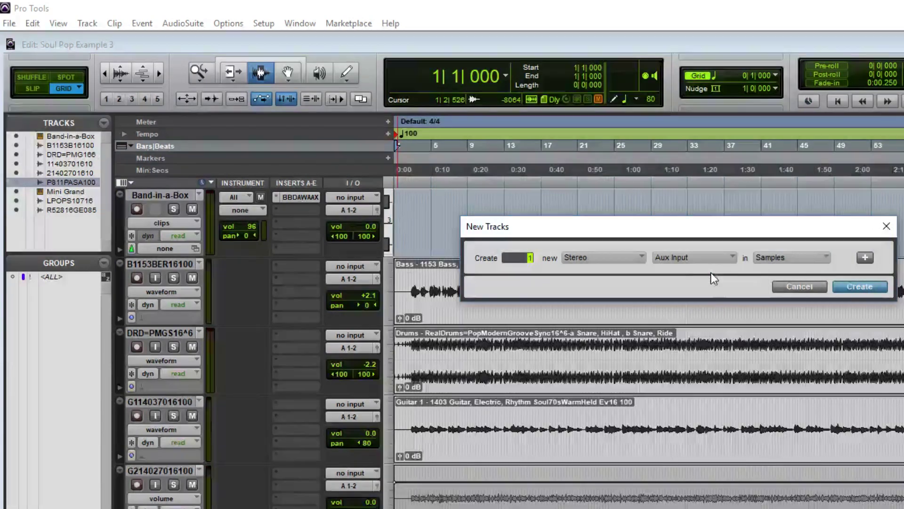
Add a stereo Master Fader to the new tracks request and create both tracks.
click(865, 257)
click(612, 280)
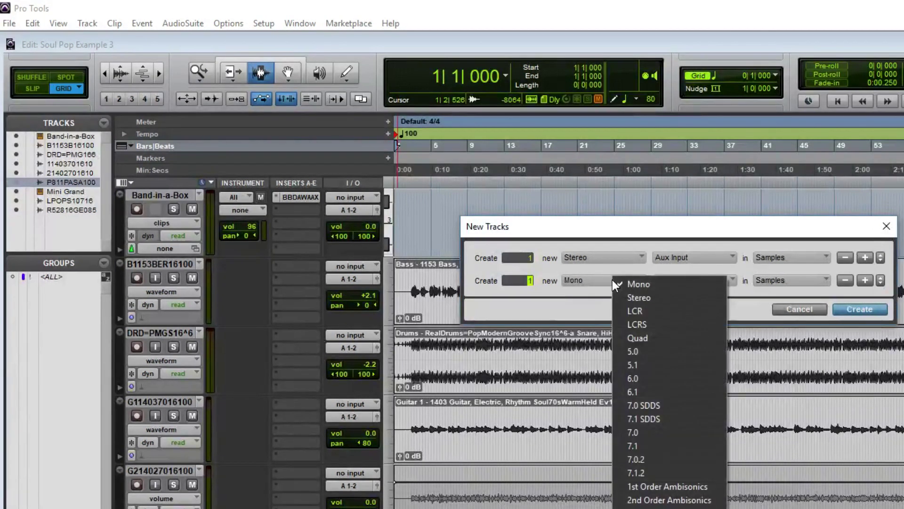
click(652, 299)
click(679, 281)
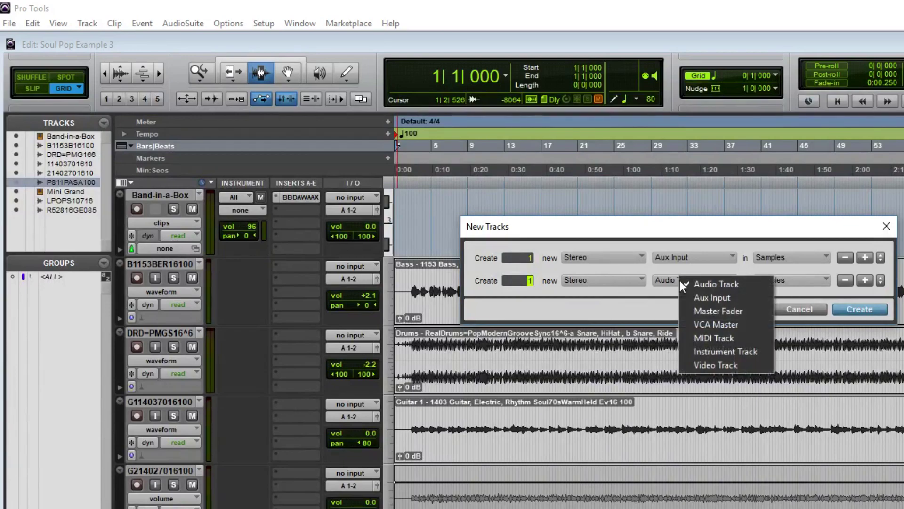
click(740, 307)
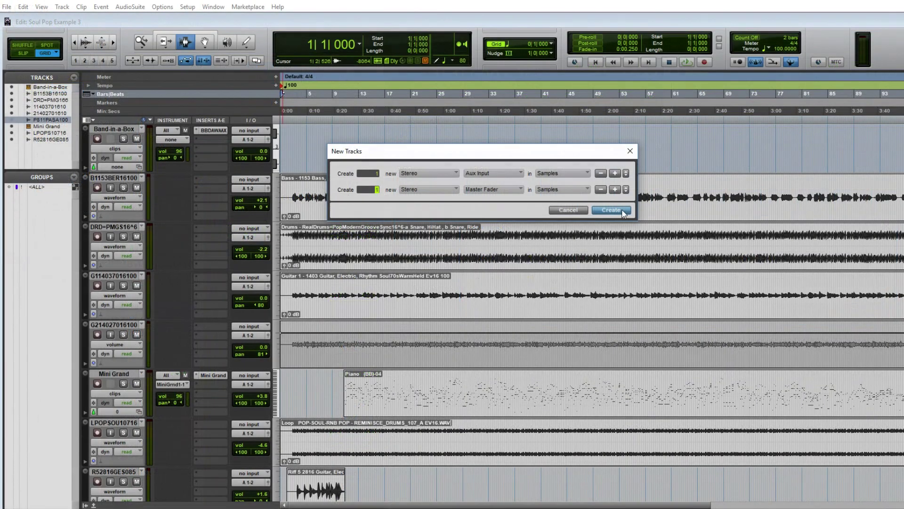
click(862, 309)
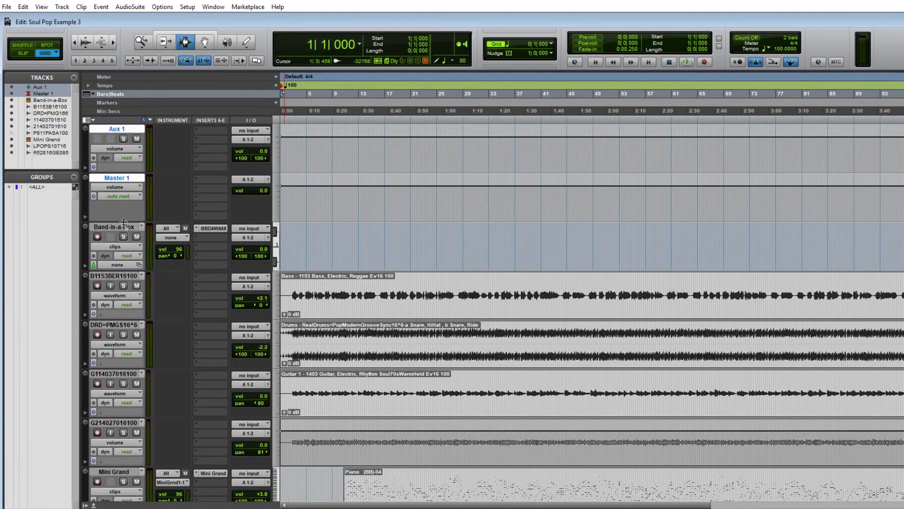
Move the Master 1 track above the aux track and rename the aux track REVERB.
drag(116, 178, 131, 129)
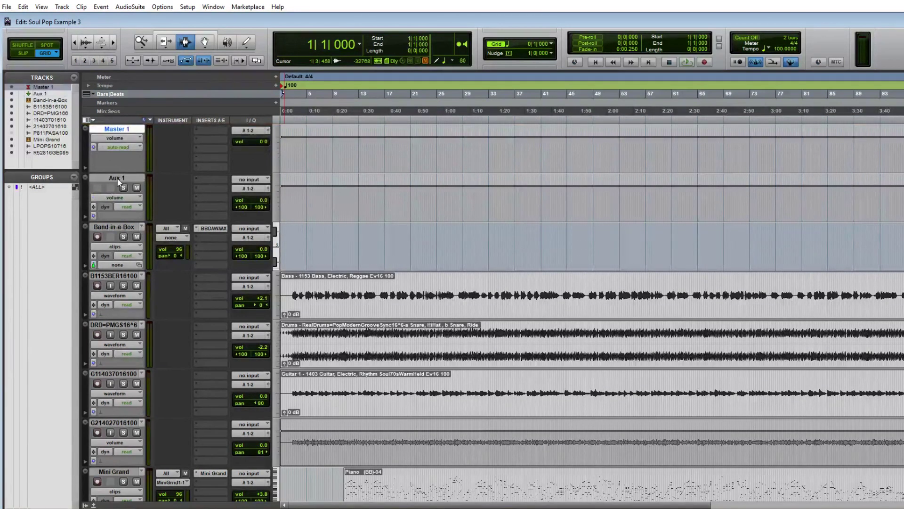
double_click(117, 177)
text(REVERB)
key(Return)
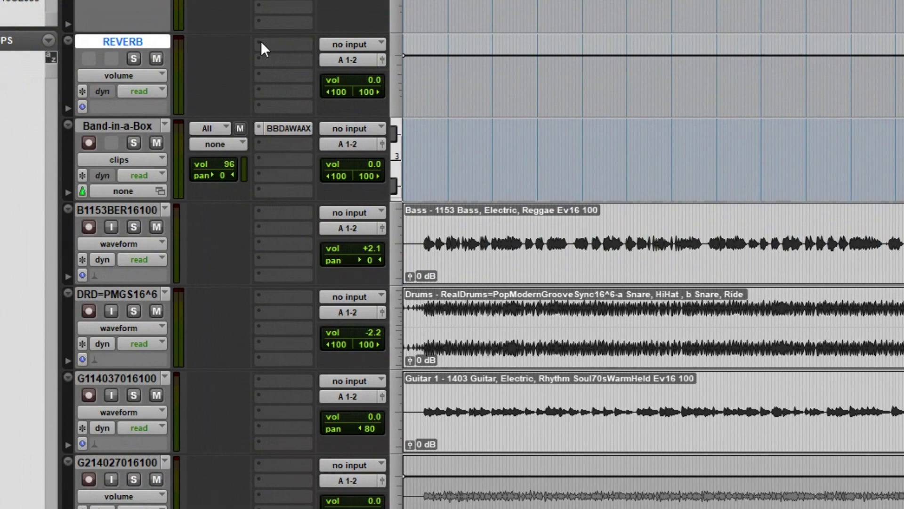
Insert the stereo D-Verb plug-in on the REVERB track, load its Medium Room preset and close the plug-in window.
click(197, 178)
mouse_move(343, 71)
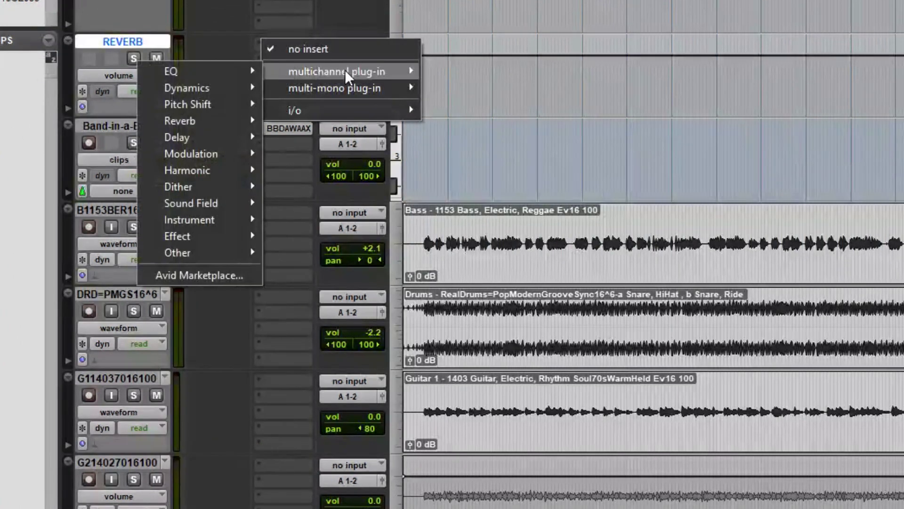
mouse_move(208, 121)
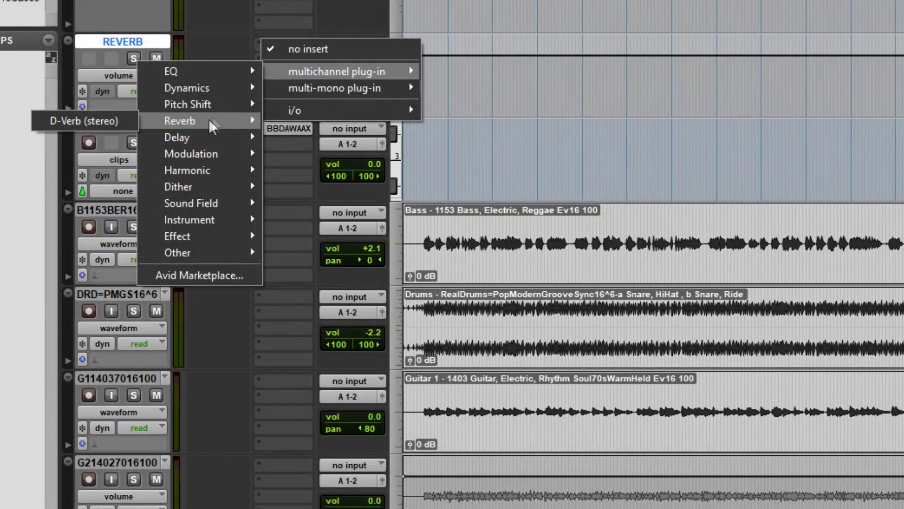
click(118, 120)
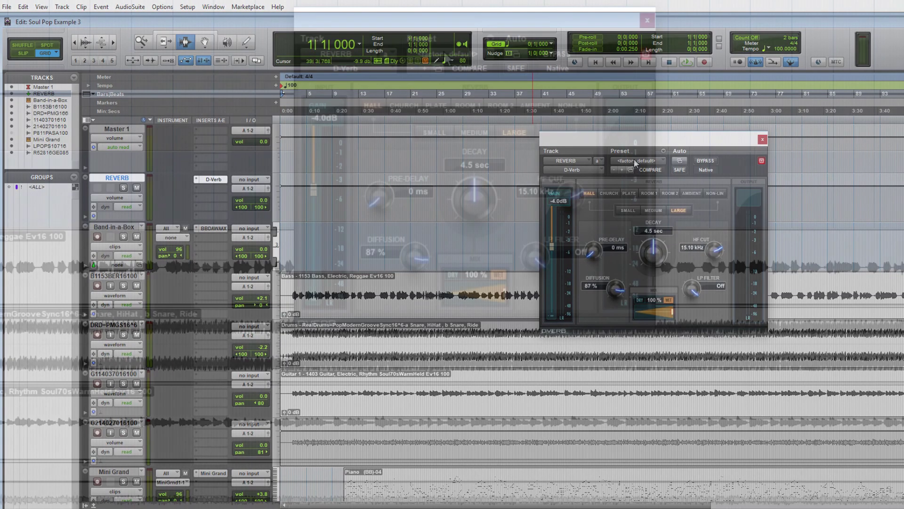
click(635, 161)
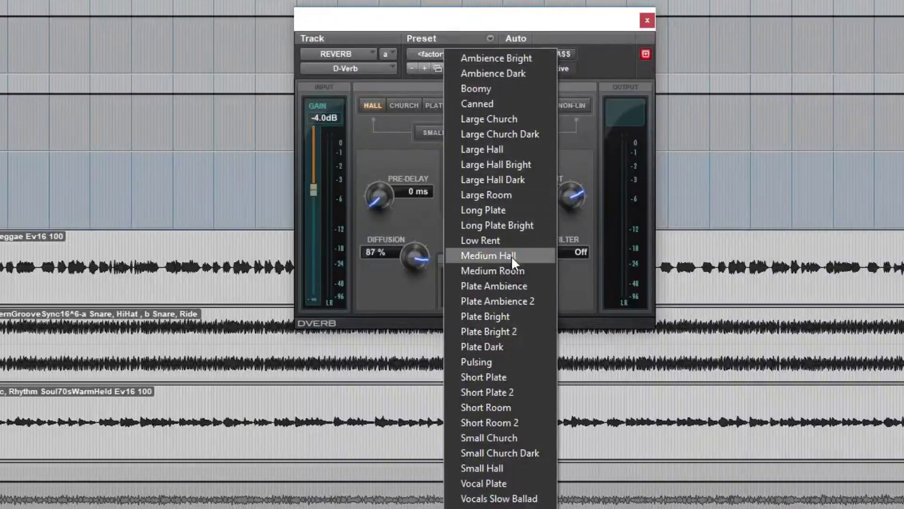
click(518, 273)
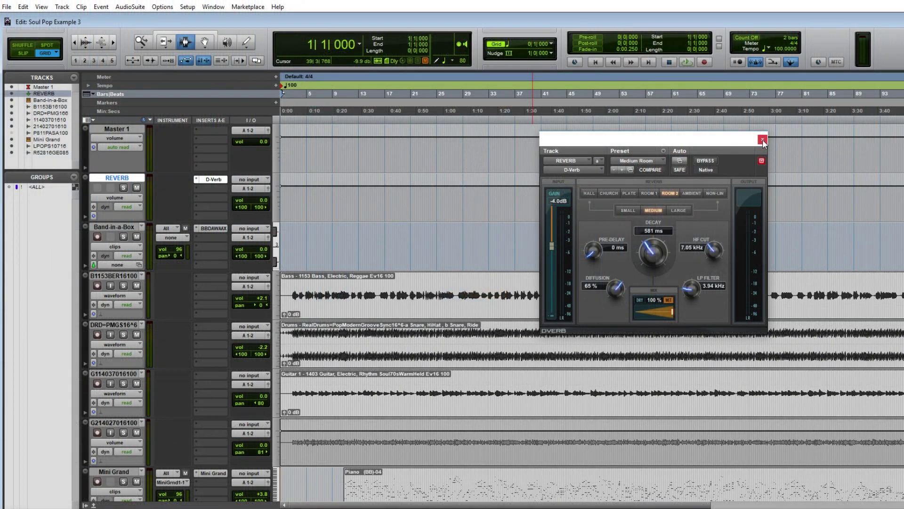
click(647, 20)
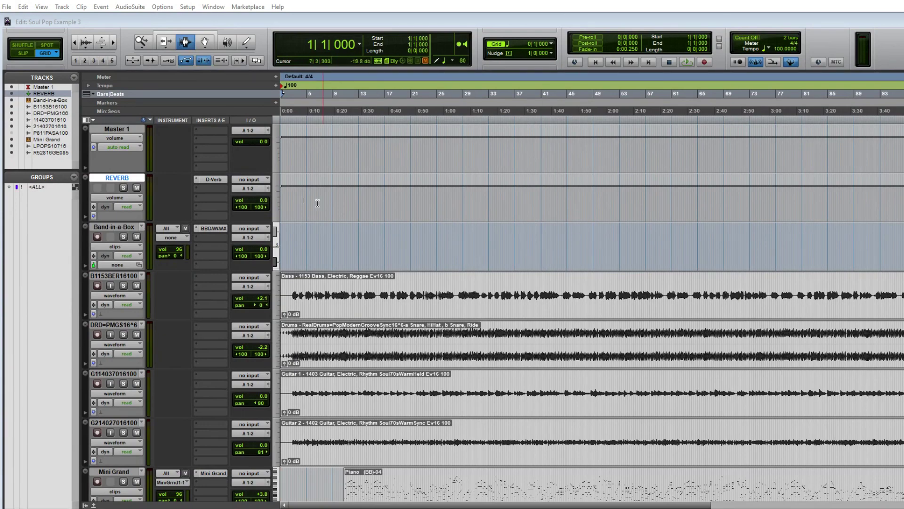
Set the REVERB track's input to Bus 1-2 (Stereo).
click(254, 181)
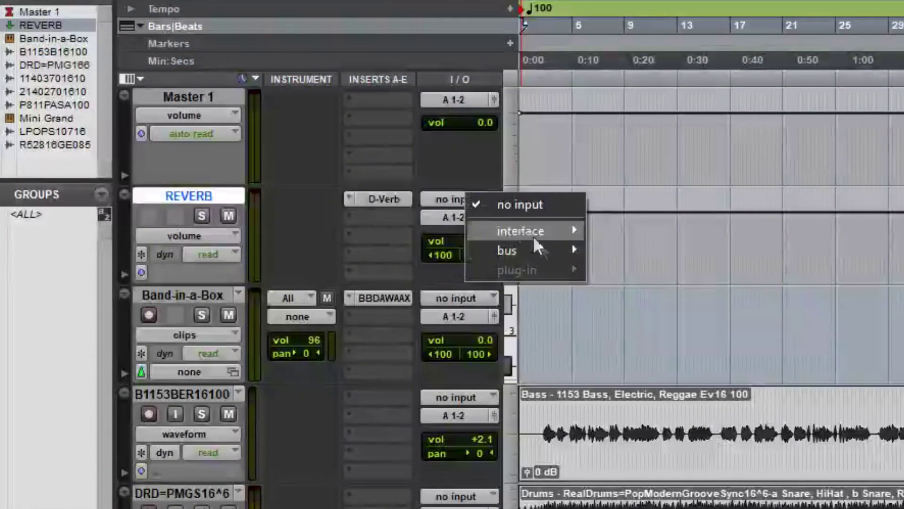
mouse_move(294, 204)
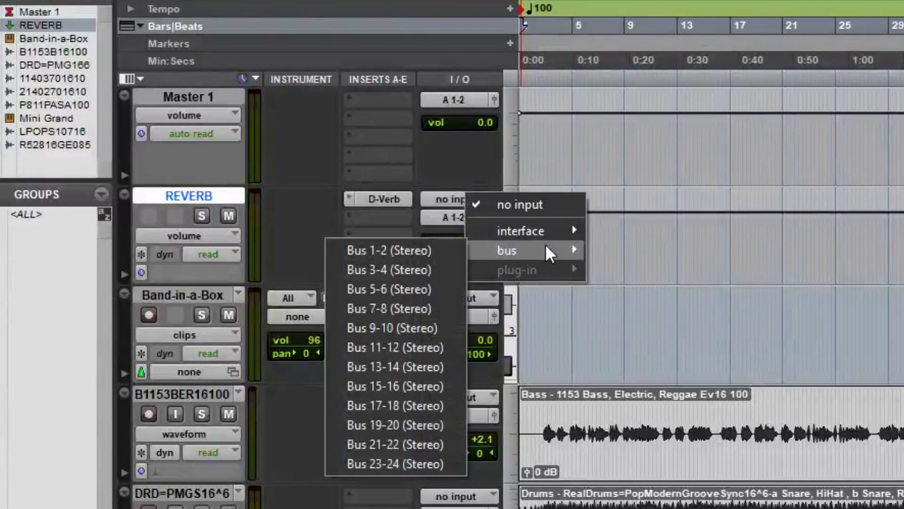
click(431, 250)
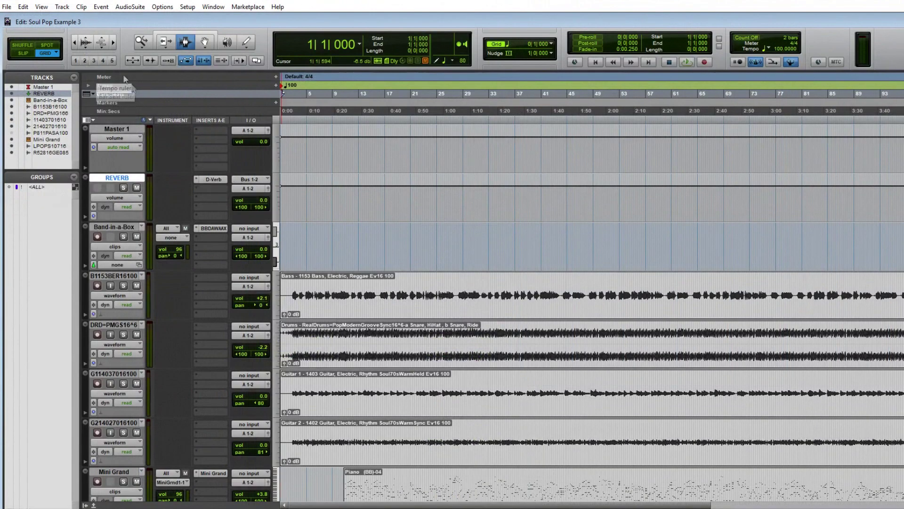
Show the Sends A-E column in the Edit window.
click(42, 7)
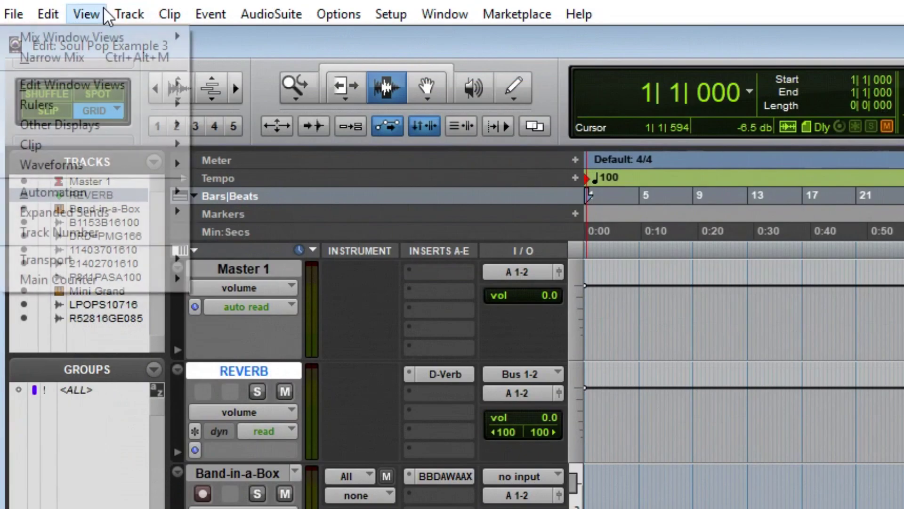
mouse_move(58, 42)
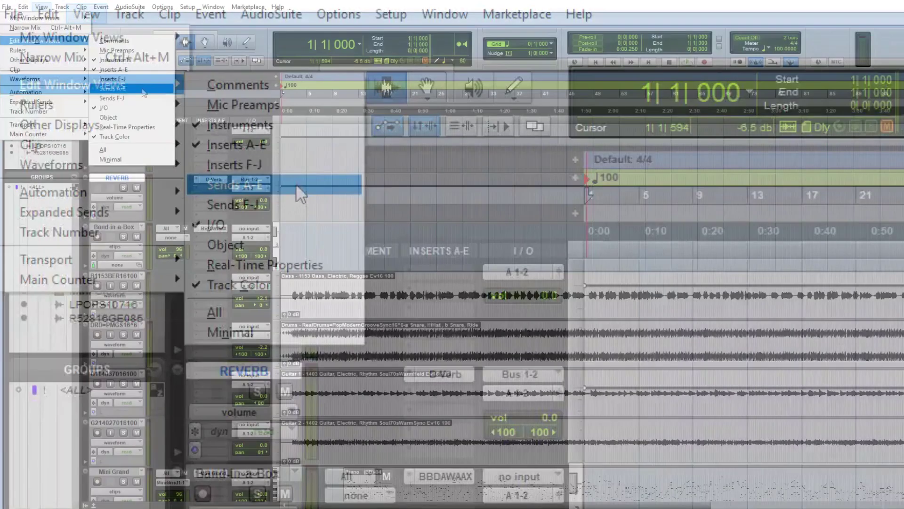
click(283, 185)
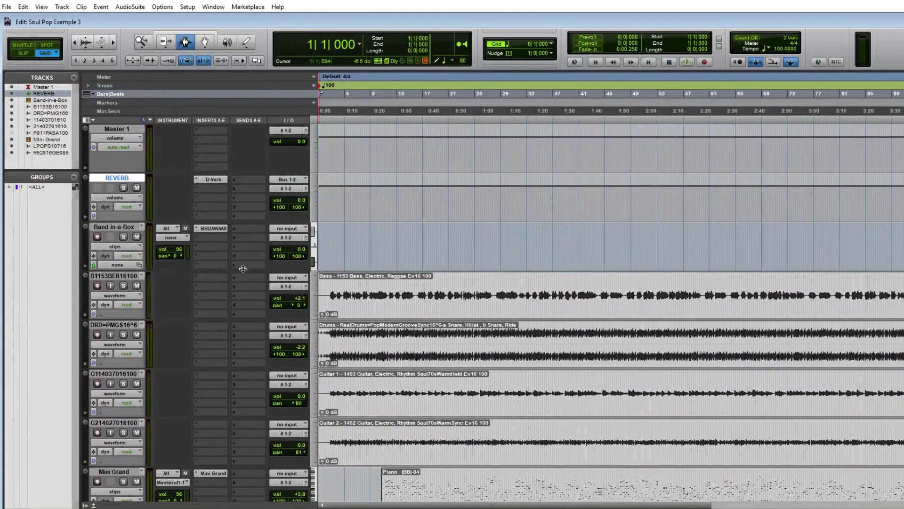
scroll(243, 268, down, 3)
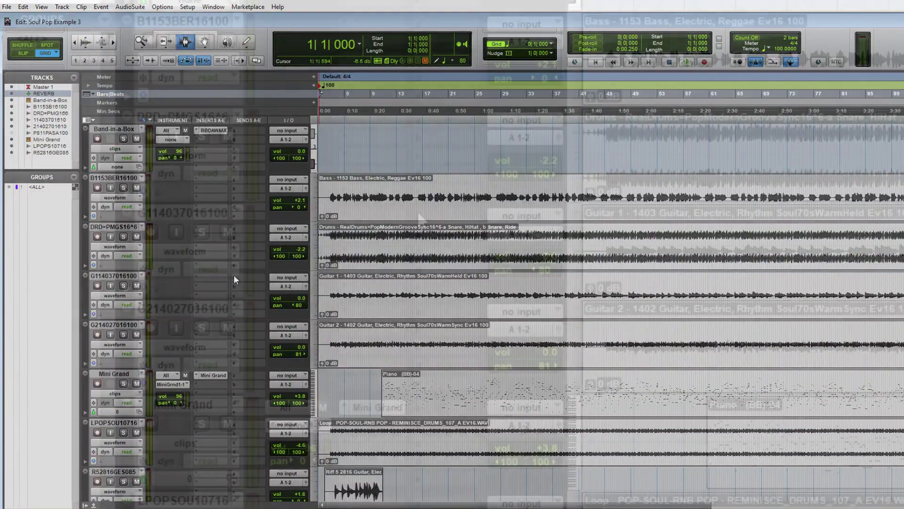
click(234, 276)
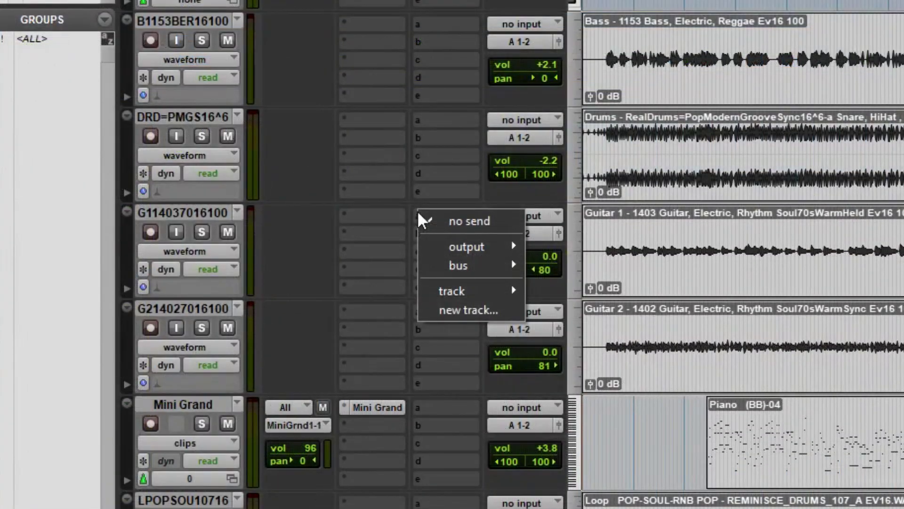
mouse_move(476, 265)
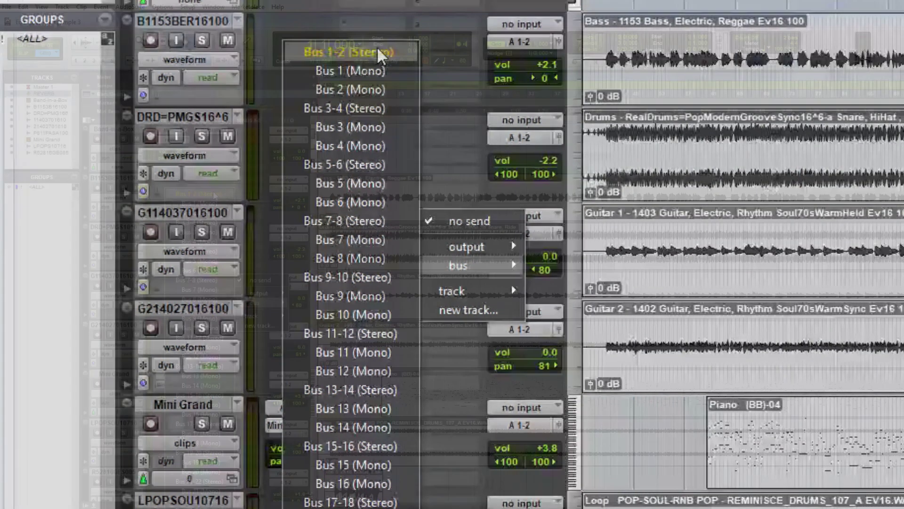
click(384, 52)
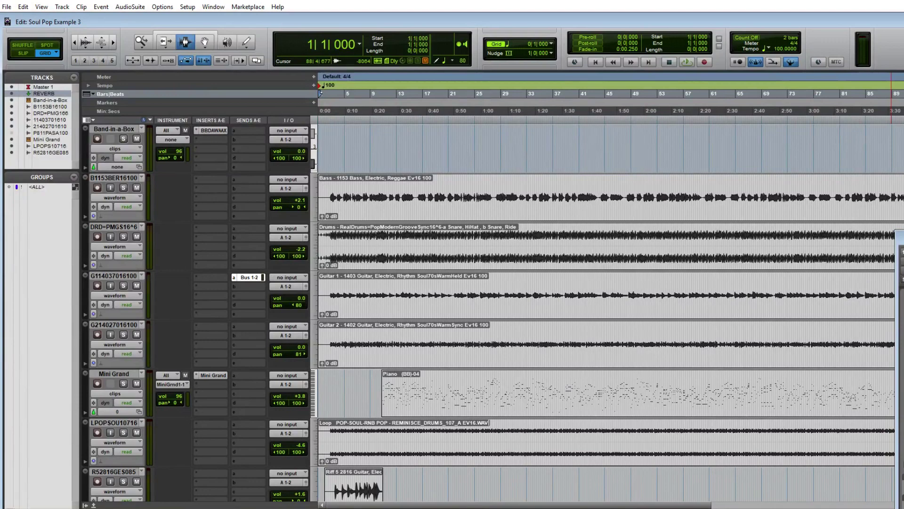
click(248, 277)
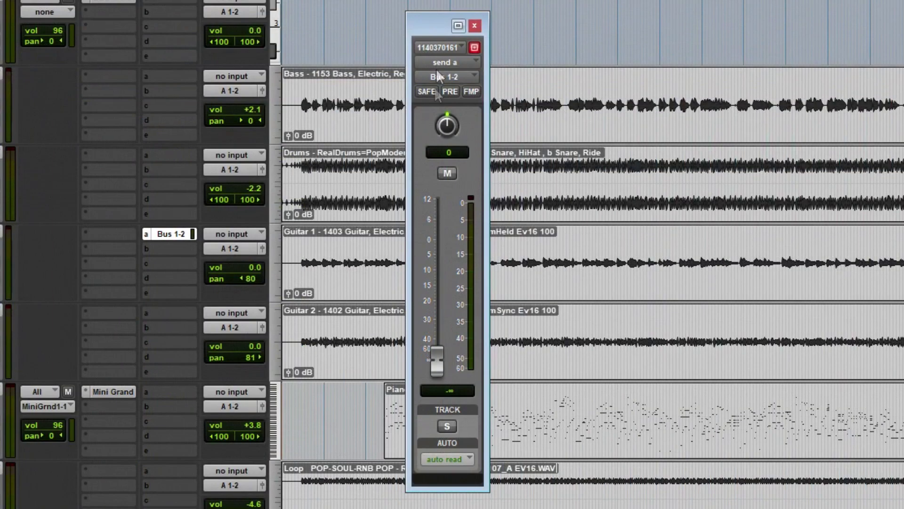
alt+click(436, 361)
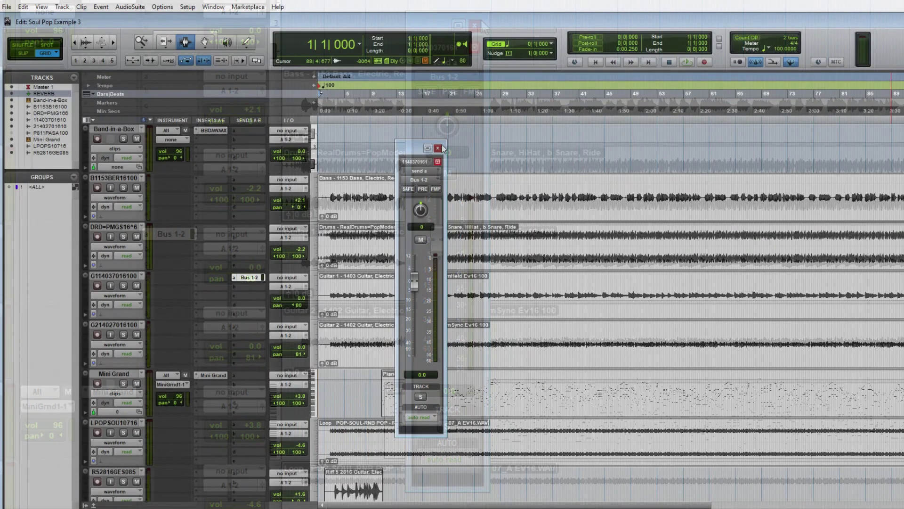
click(438, 149)
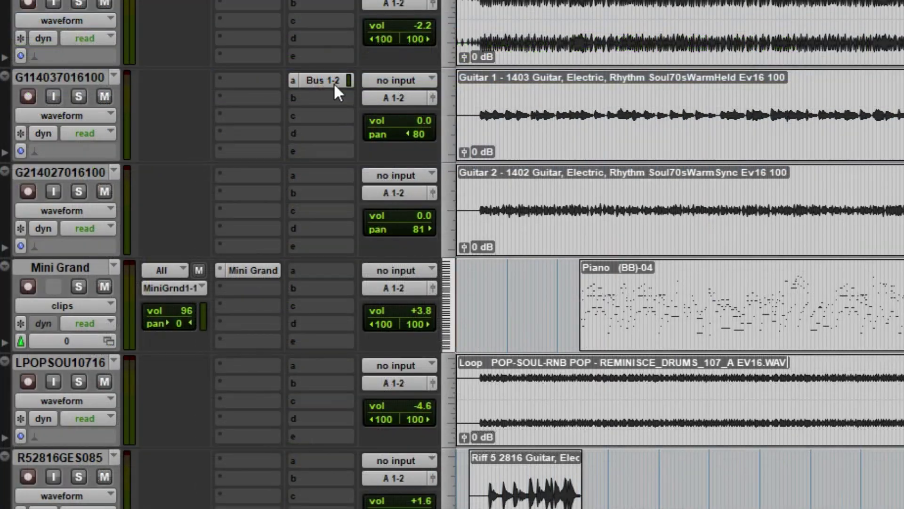
Copy the Bus 1-2 send to the Guitar 2 and R52816GES085 riff tracks, and raise the riff track's send level to about +3.1.
drag(333, 83, 332, 177)
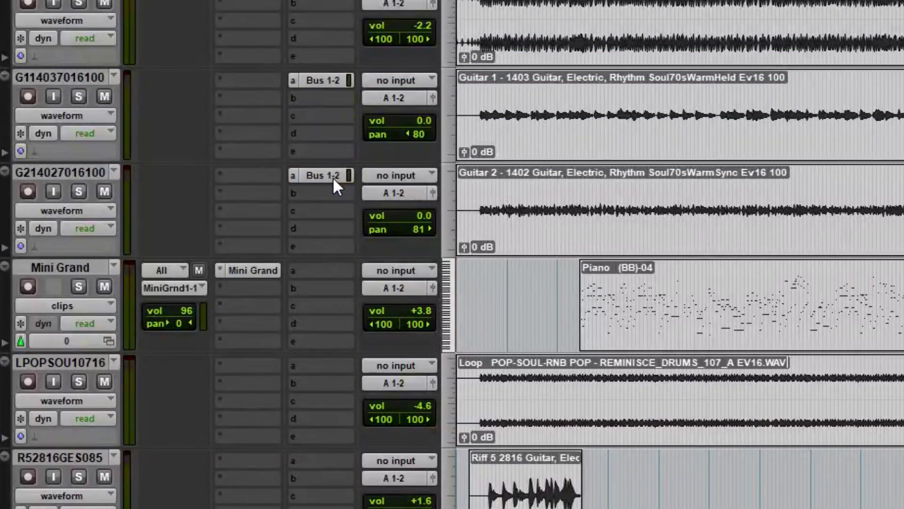
drag(331, 176, 323, 456)
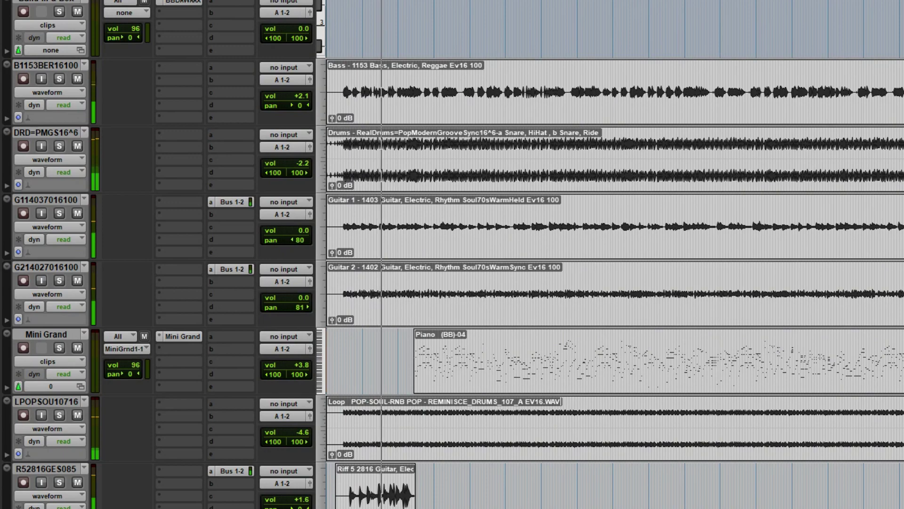
click(235, 472)
drag(460, 210, 461, 205)
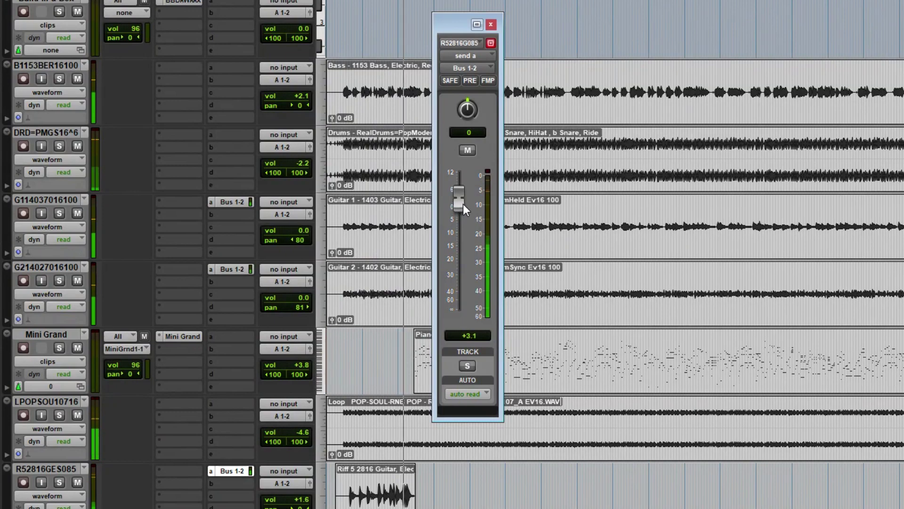
click(491, 24)
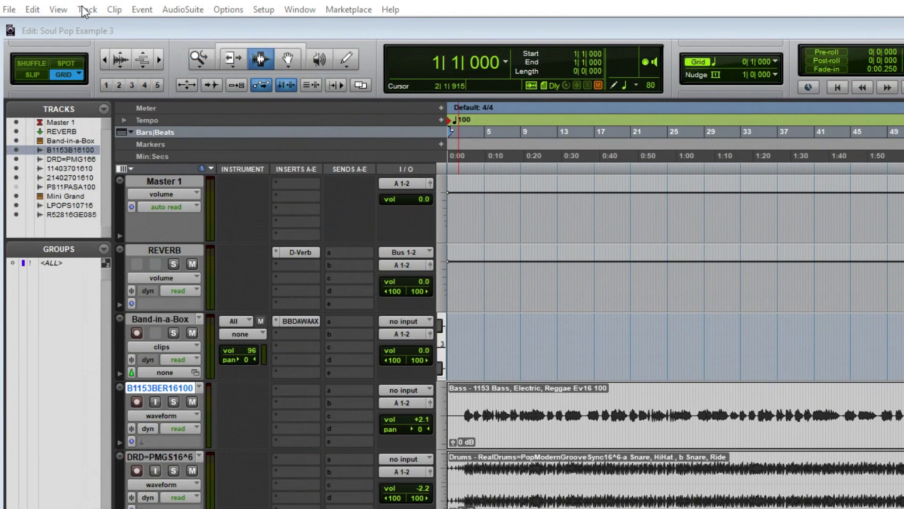
Create one new stereo Aux Input track and rename it AMP.
click(62, 7)
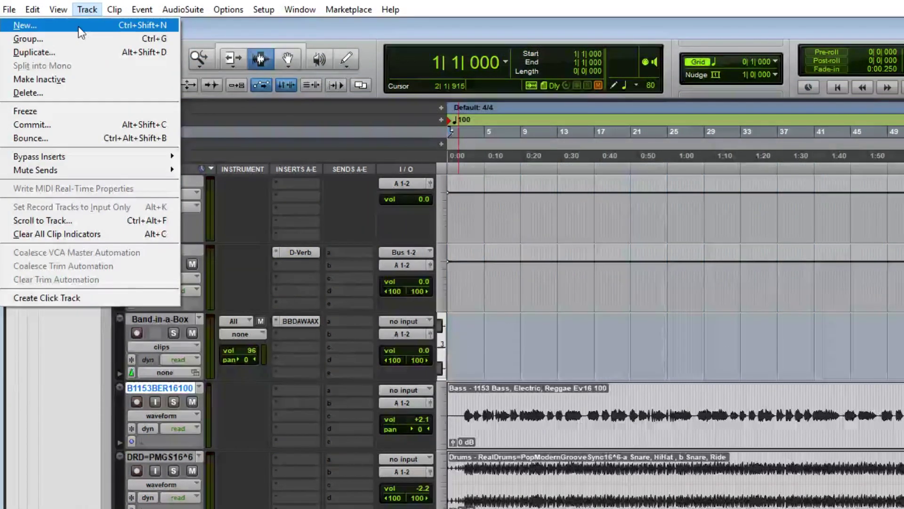
click(26, 25)
click(620, 255)
click(627, 260)
click(689, 243)
click(714, 262)
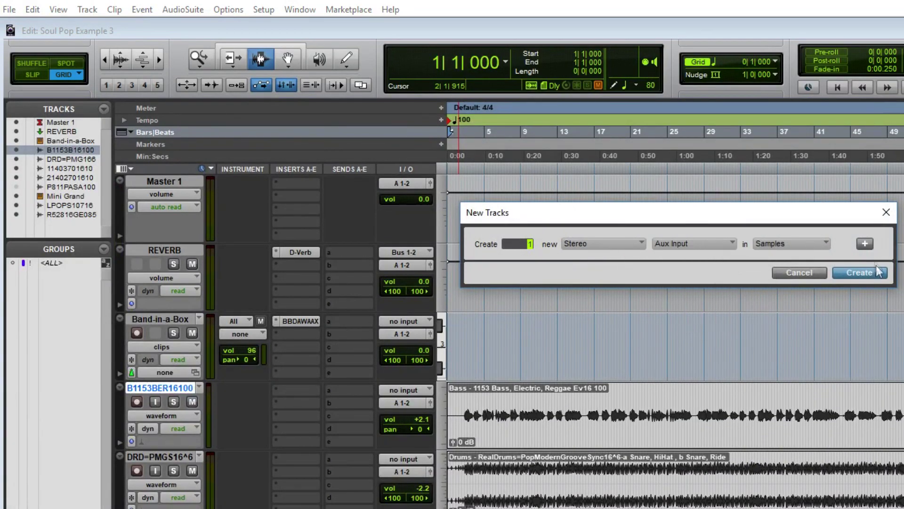
click(860, 272)
double_click(166, 321)
text(AMP)
key(Return)
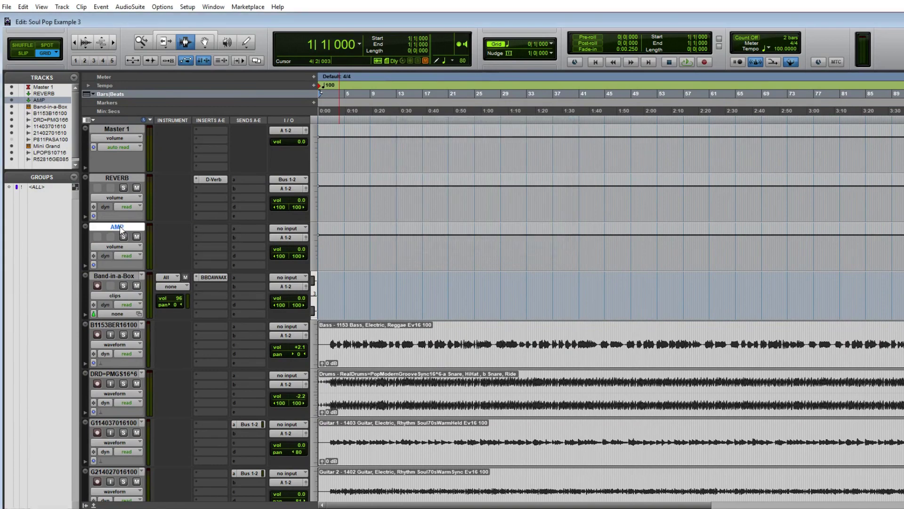
Insert the stereo SansAmp PSA-1 plug-in on the AMP track and load the Bomb Factory preset 147 preamp speaker.
click(210, 228)
mouse_move(233, 243)
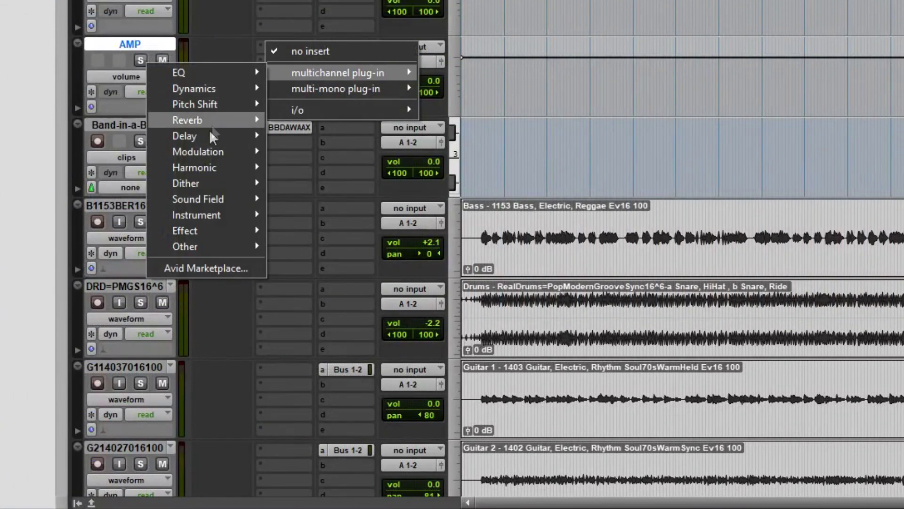
mouse_move(210, 163)
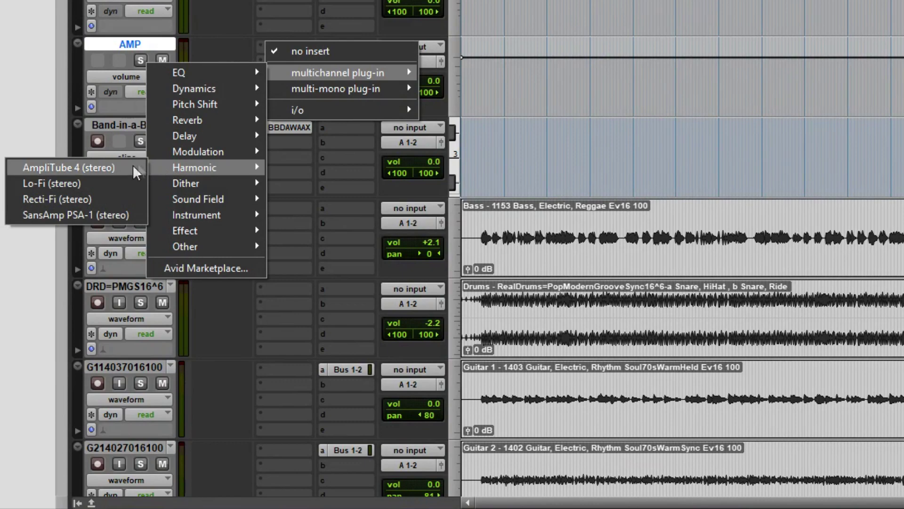
click(118, 209)
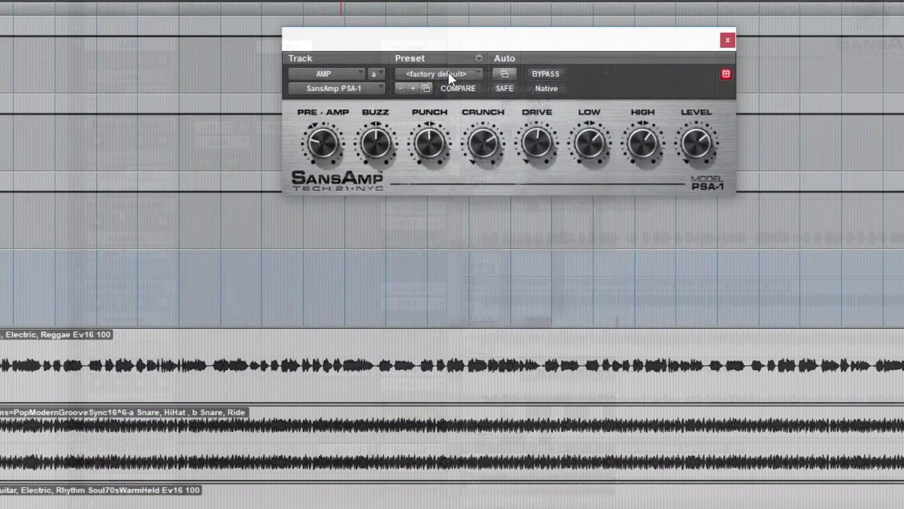
click(448, 72)
mouse_move(489, 89)
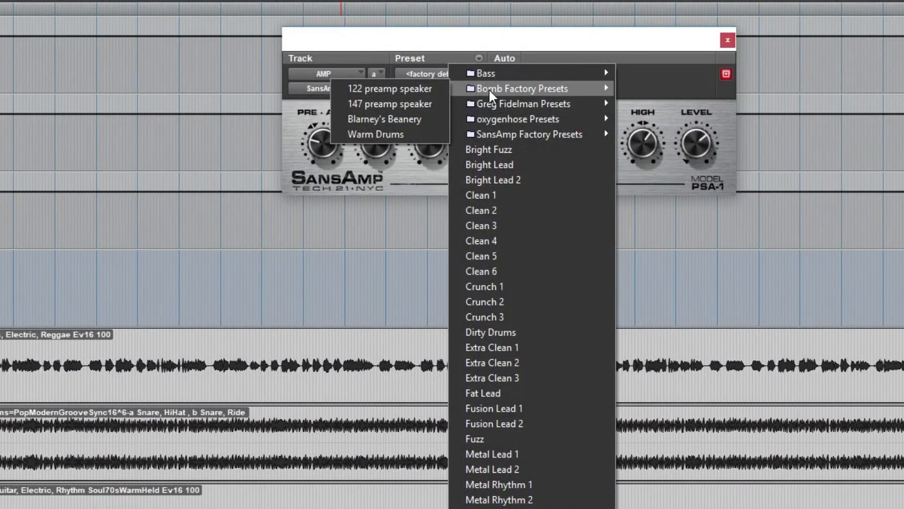
click(414, 104)
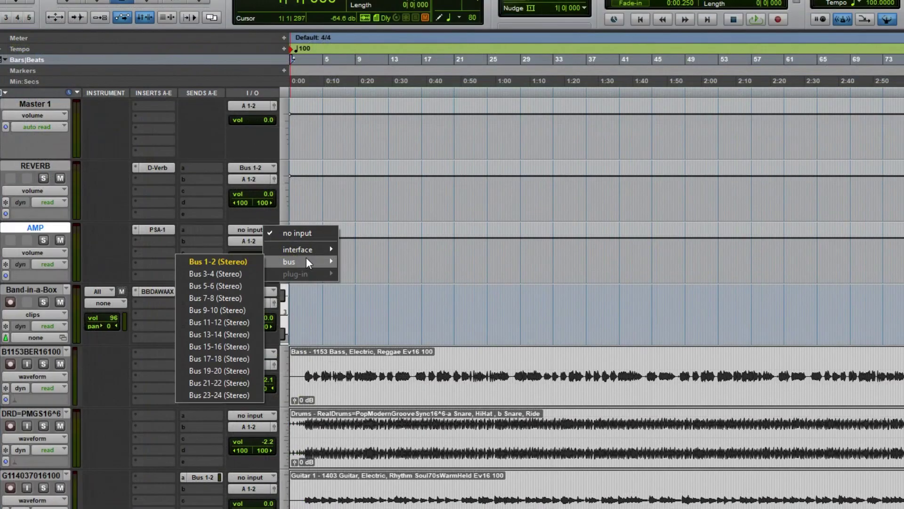
Set the AMP track's input to Bus 3-4 (Stereo) and route the outputs of the Guitar 1 and Guitar 2 tracks to Bus 3-4.
click(242, 272)
scroll(227, 266, down, 3)
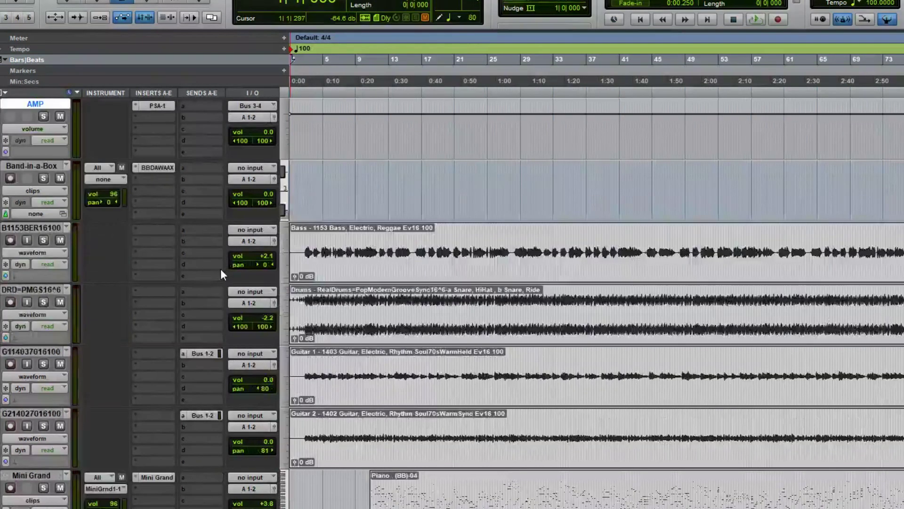
click(255, 362)
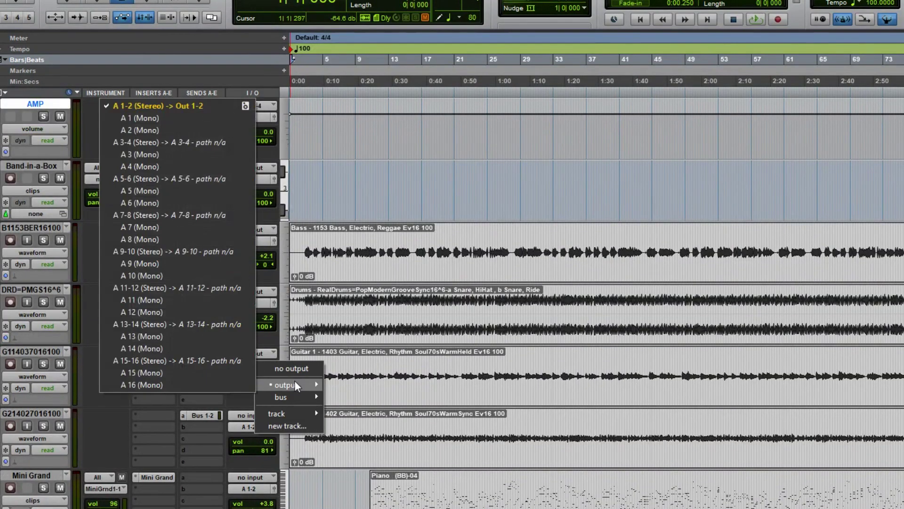
mouse_move(298, 396)
click(186, 9)
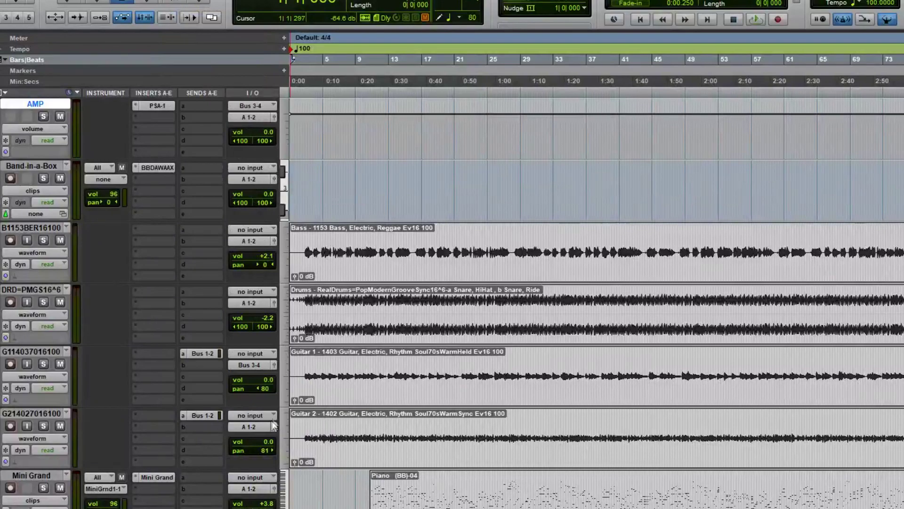
click(255, 426)
mouse_move(289, 459)
click(205, 74)
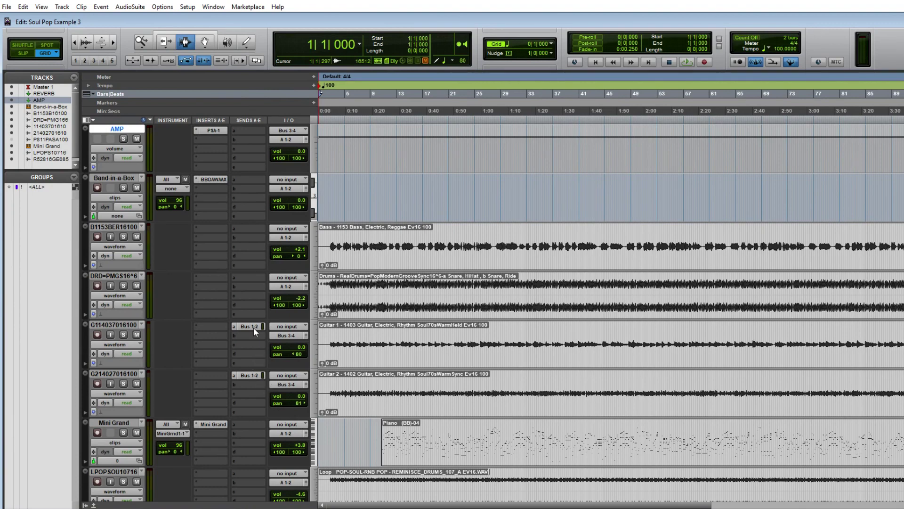
Move the Guitar 1 track's Bus 1-2 send to the AMP track and remove the send from the Guitar 2 track.
drag(253, 325, 258, 133)
click(233, 372)
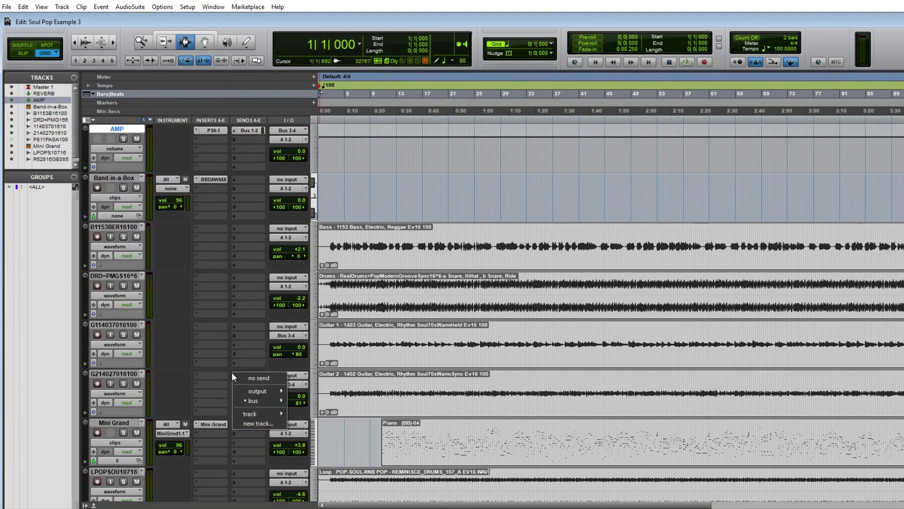
click(253, 376)
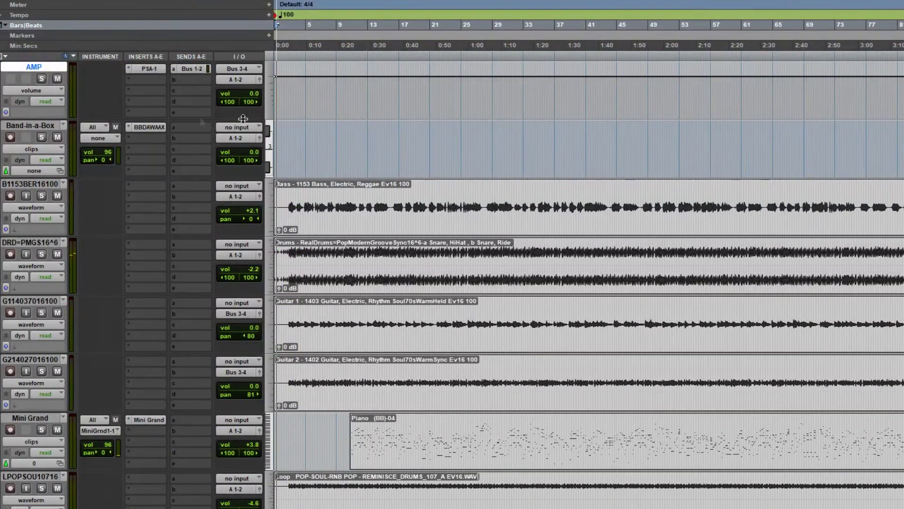
Compare the guitars with and without the AMP track's SansAmp PSA-1 effect by toggling its bypass during playback.
click(152, 70)
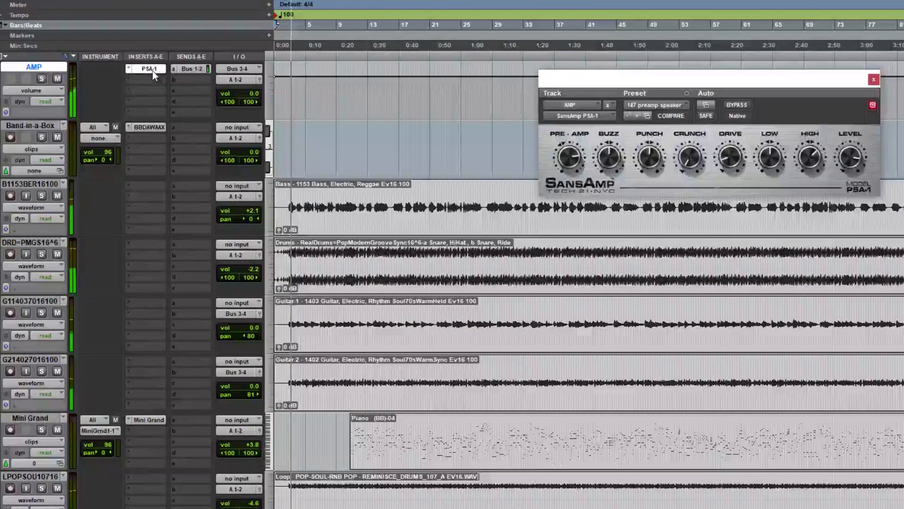
click(745, 105)
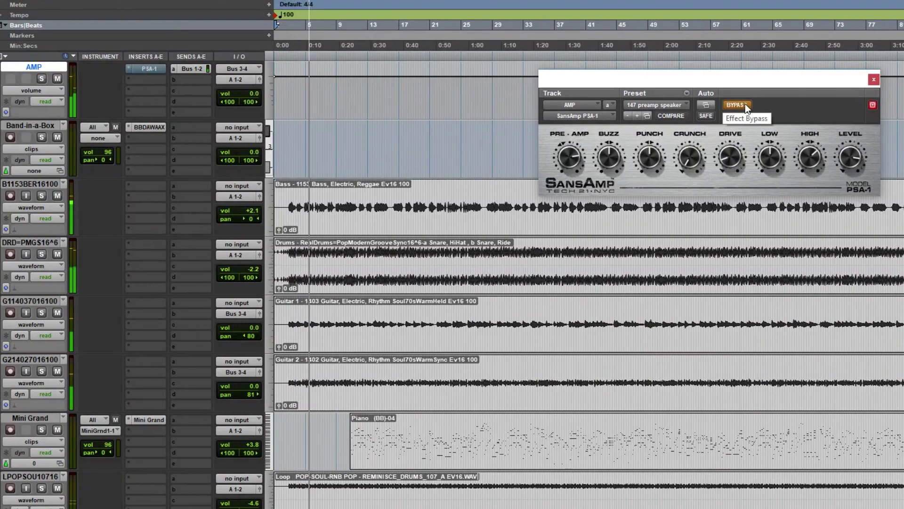
click(745, 105)
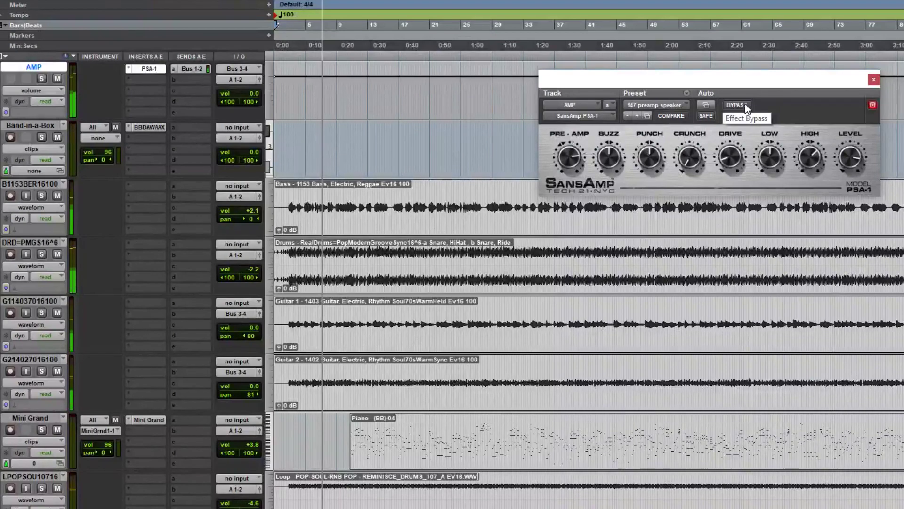
click(745, 104)
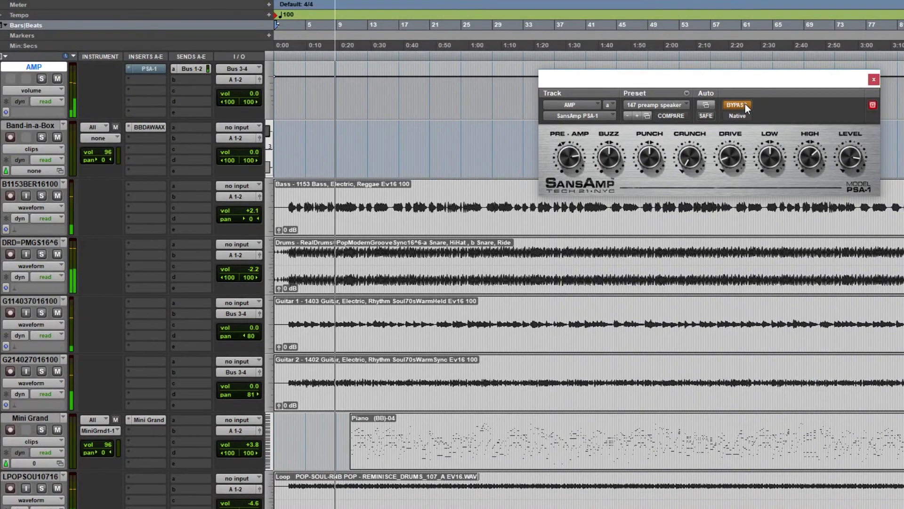
click(745, 105)
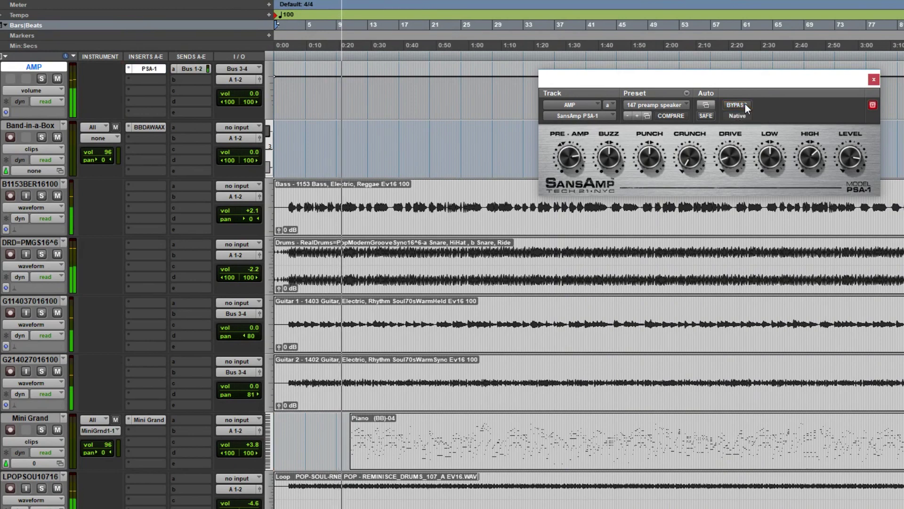
click(874, 80)
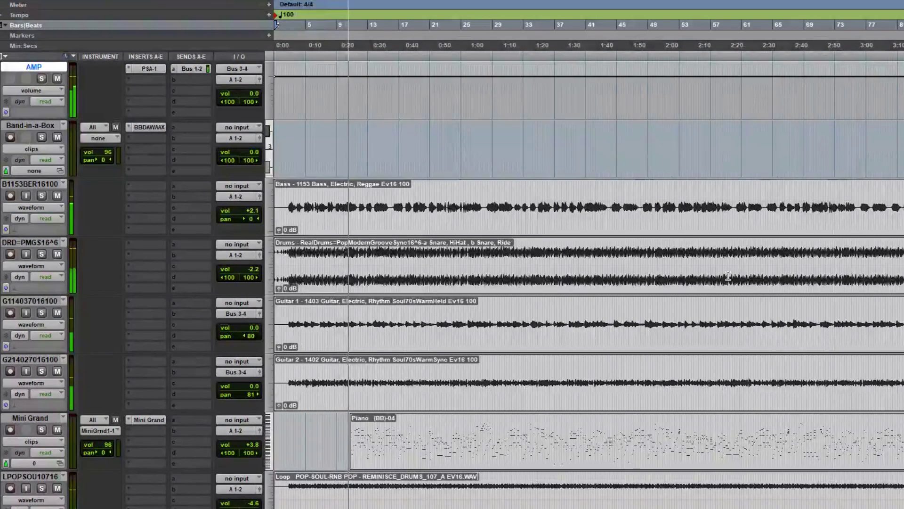
Raise the AMP track's volume to +0.9 dB in the mixer.
key(ctrl+equal)
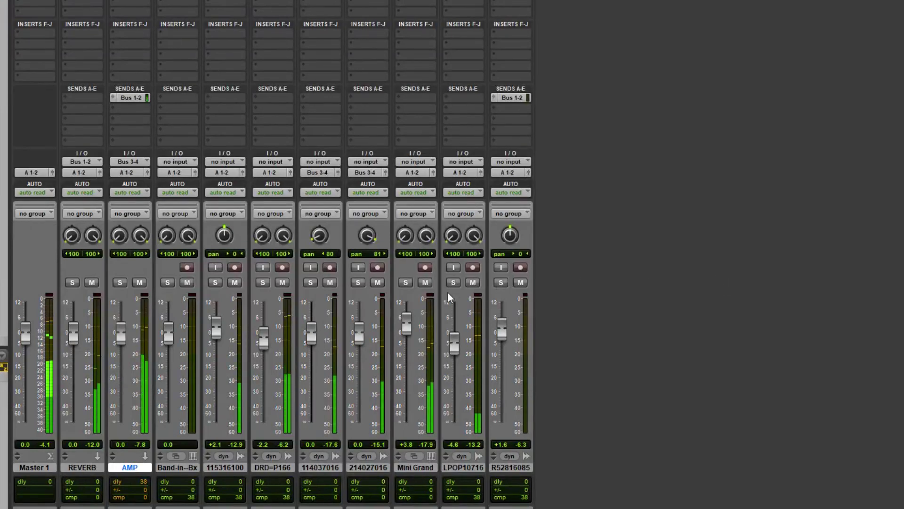
drag(121, 332, 125, 332)
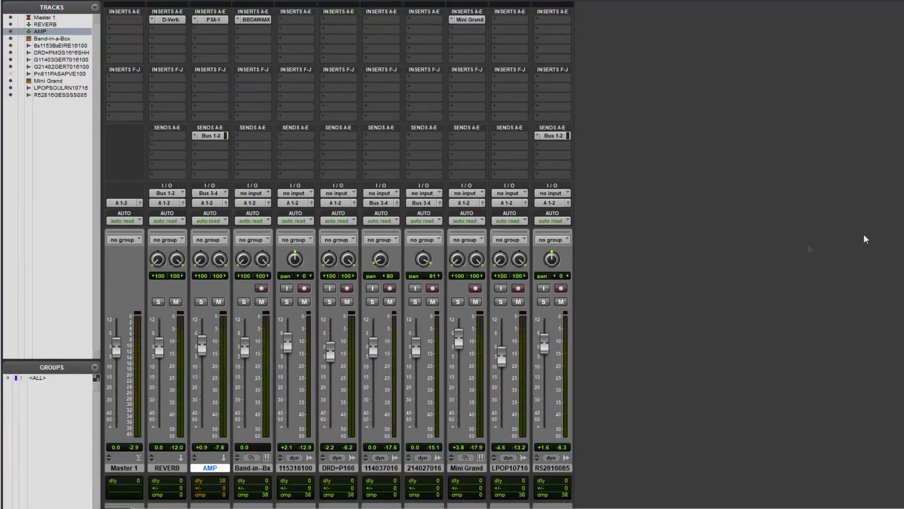
Start a new Mix/Edit track group and add the Bass, Drums, Guitar 1, Guitar 2 and Loop tracks to it.
click(95, 367)
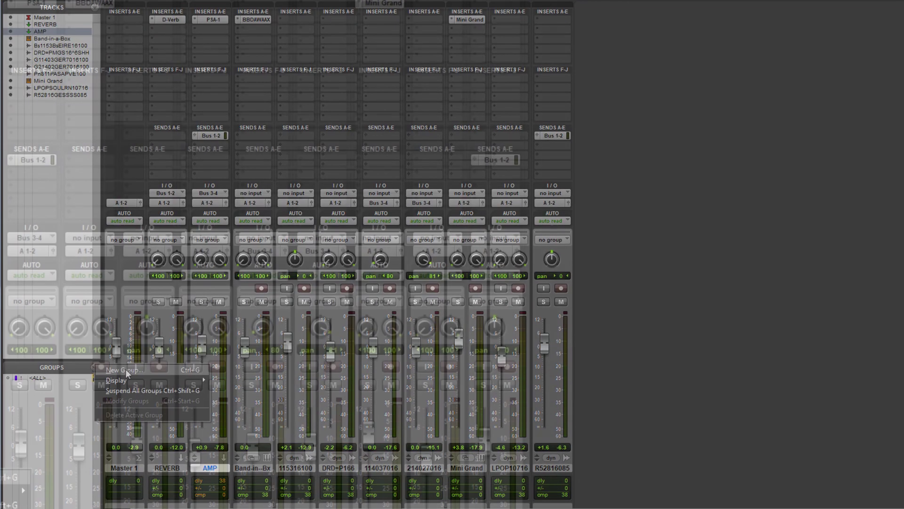
click(126, 369)
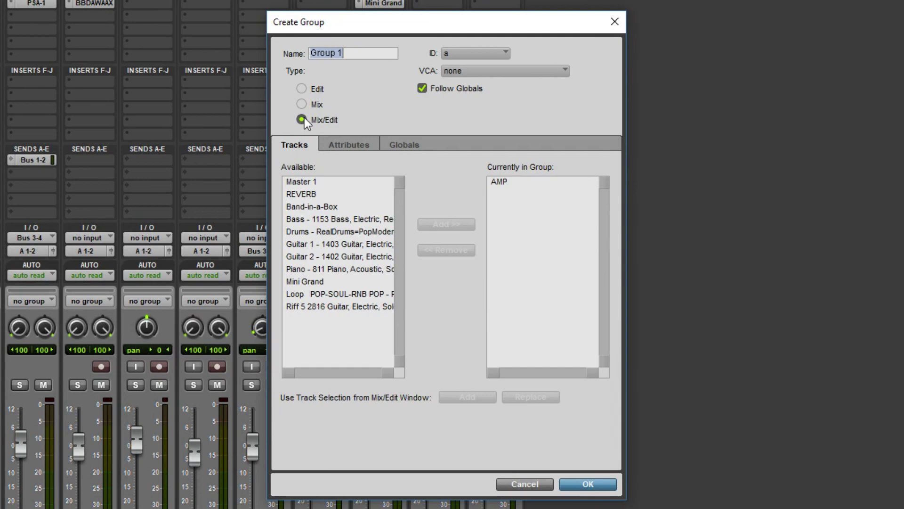
click(347, 223)
shift+click(346, 233)
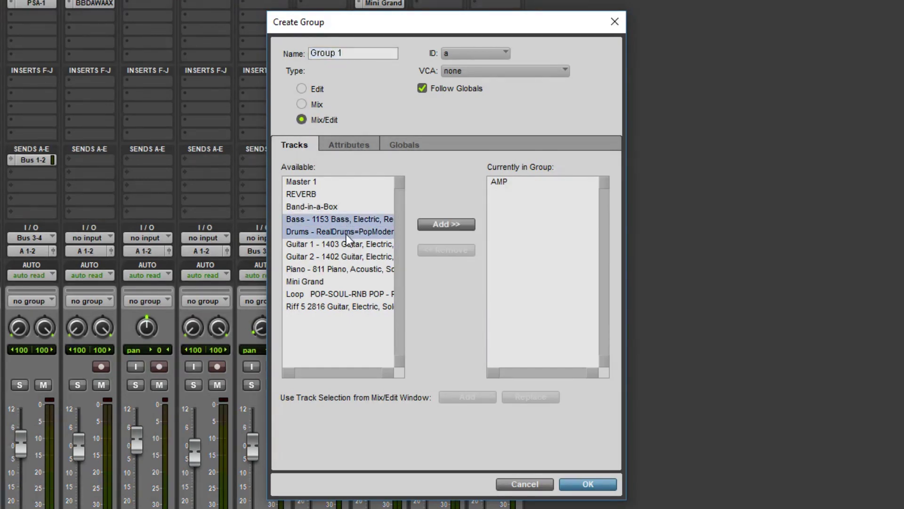
shift+click(346, 242)
shift+click(348, 255)
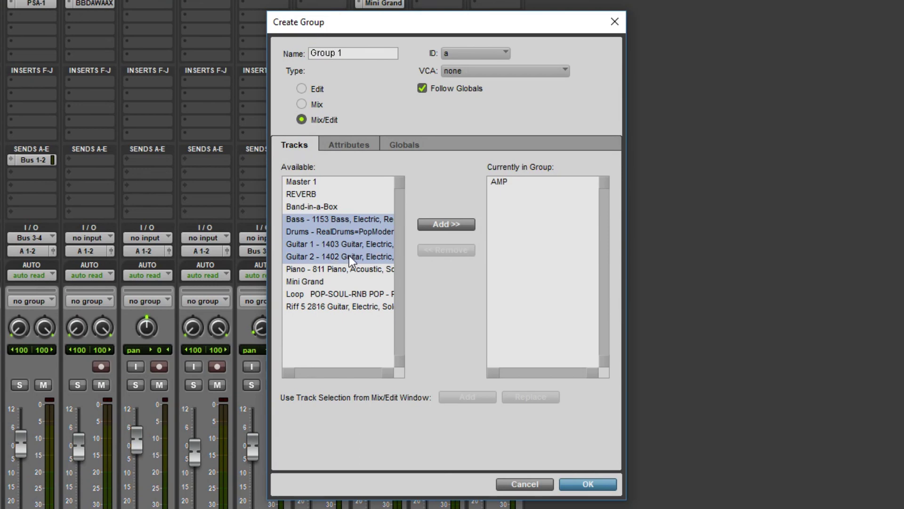
ctrl+click(350, 291)
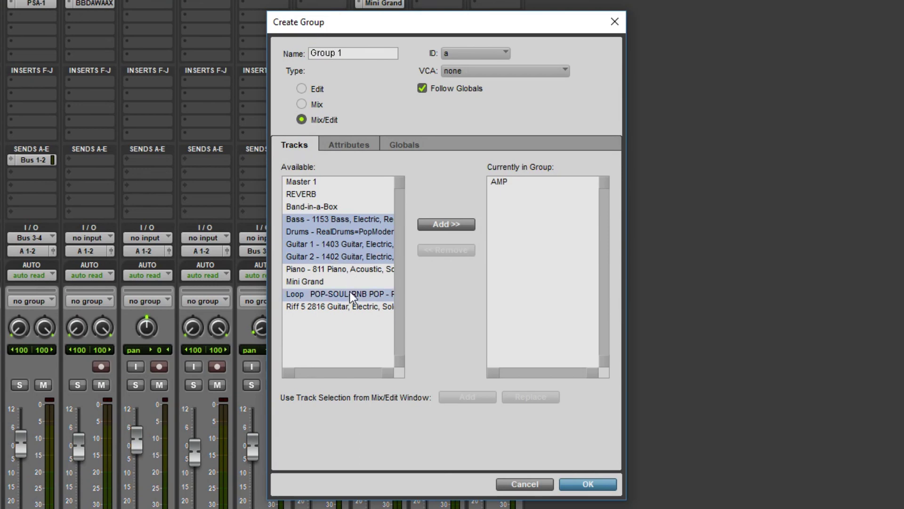
click(447, 224)
Remove the AMP track from the new group, name the group BDGGL and create it.
click(502, 182)
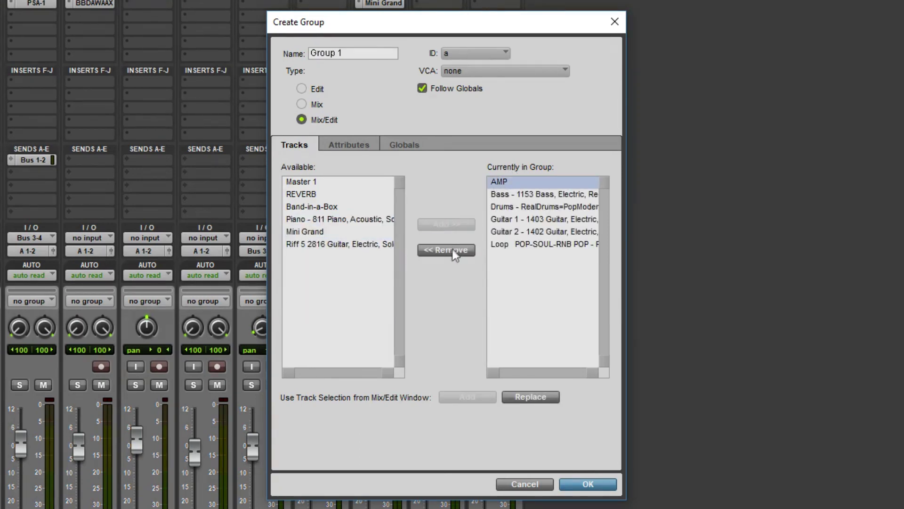
click(451, 250)
double_click(353, 53)
text(BDGGL)
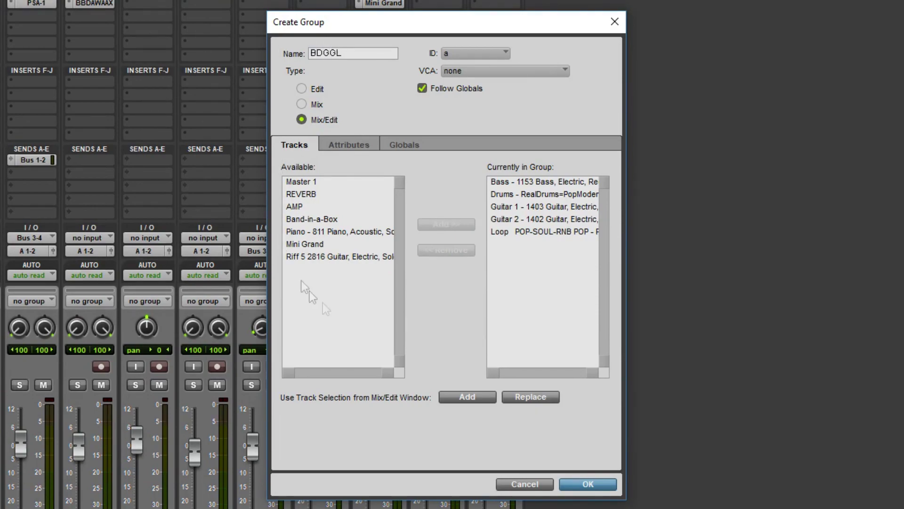
click(600, 481)
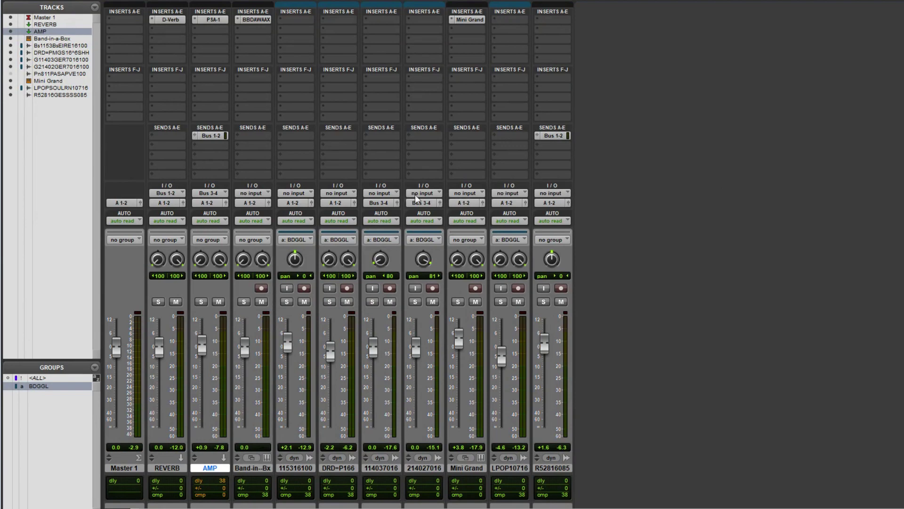
Set the BDGGL group's automation mode to write and move the playback position to bar 33 in the Transport window.
click(325, 221)
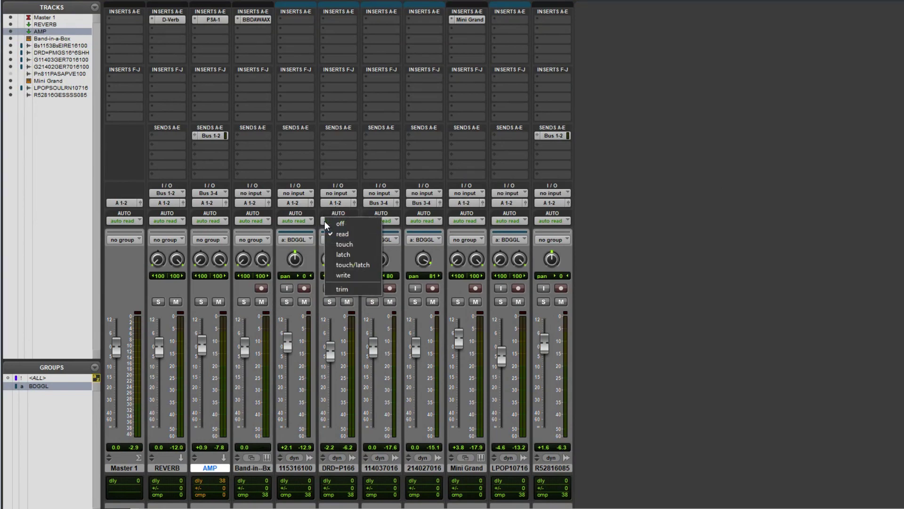
click(346, 276)
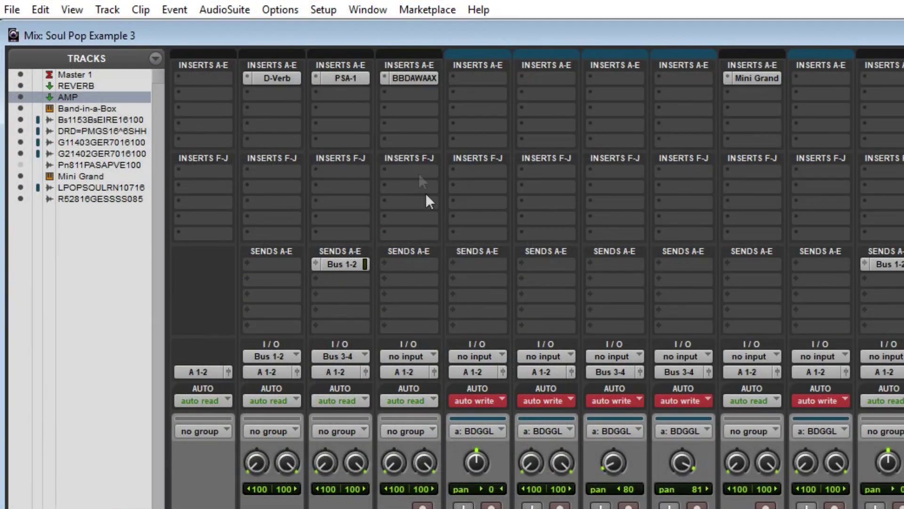
click(369, 10)
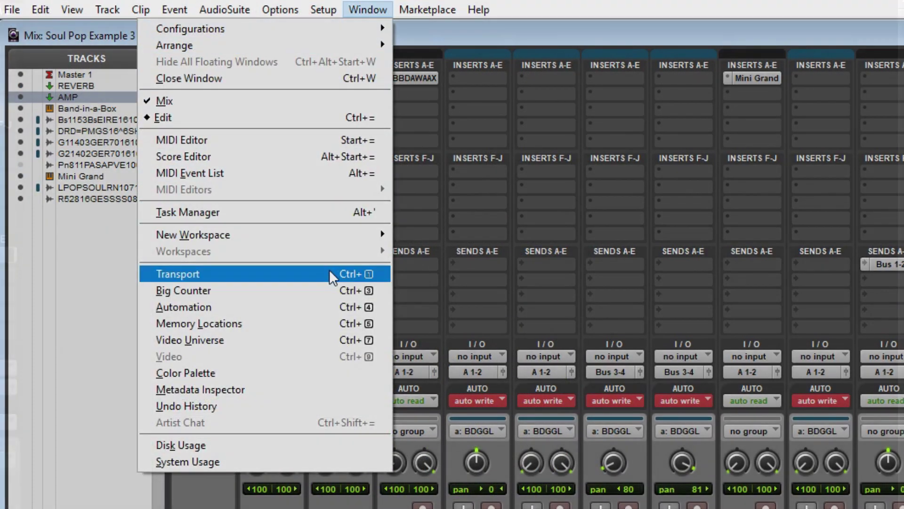
click(329, 271)
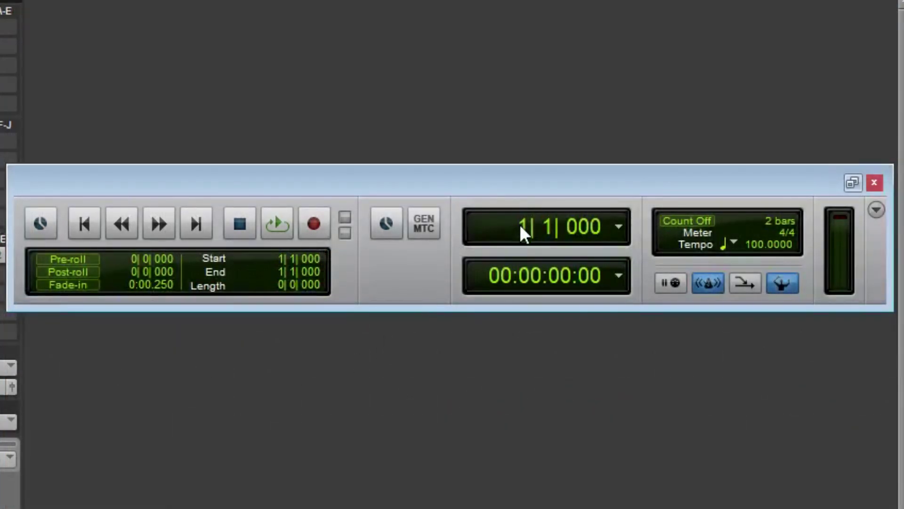
text(33)
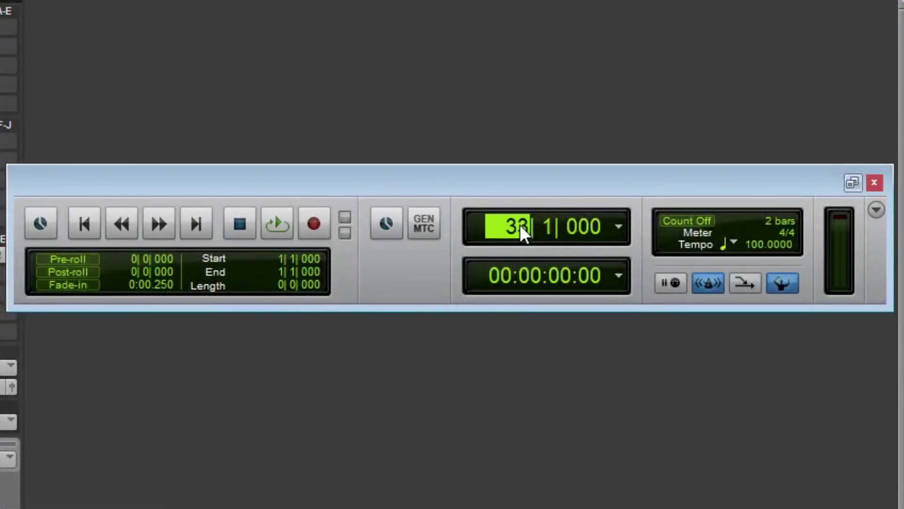
key(Return)
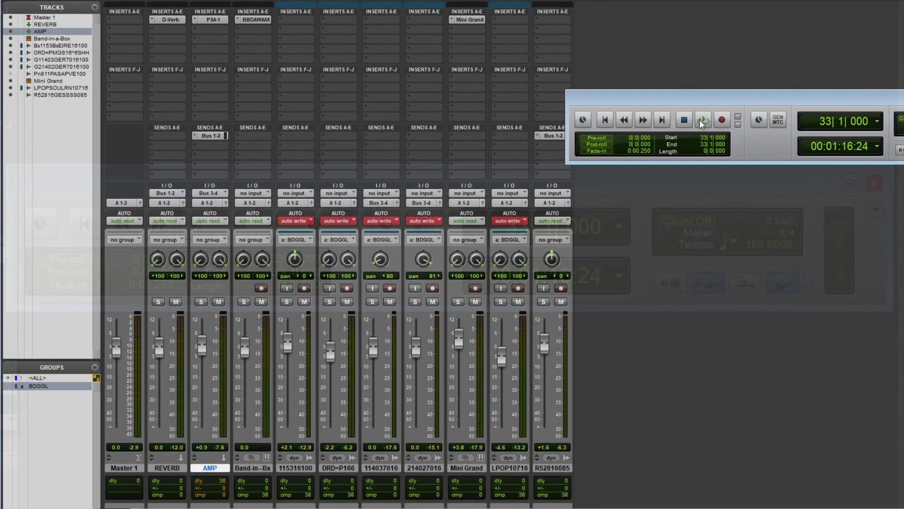
Play from bar 33 and record a volume dip on the BDGGL group, fading down to silence and back to about +0.9 dB on the bass.
click(700, 121)
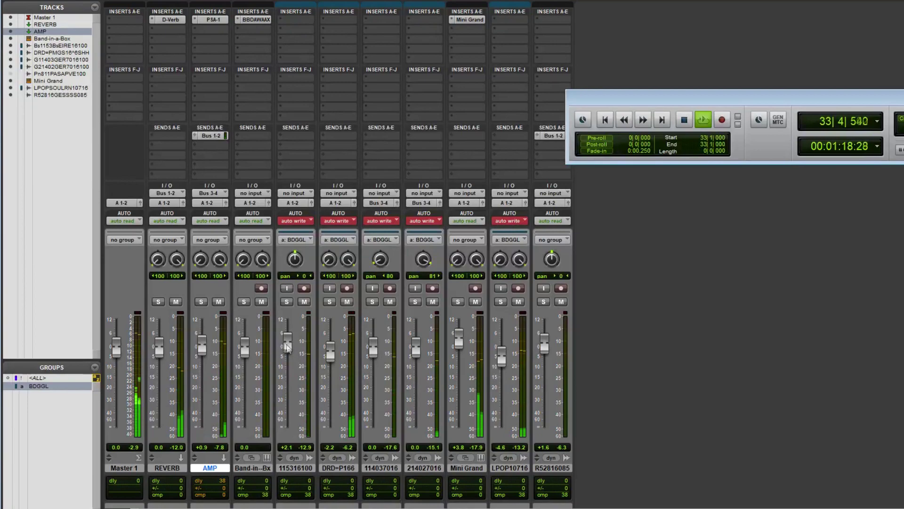
drag(287, 342, 290, 347)
drag(384, 272, 394, 389)
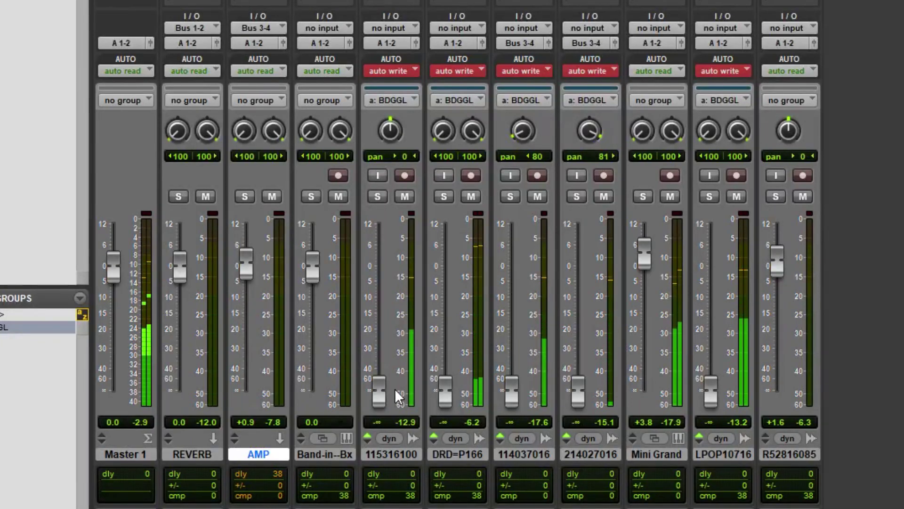
drag(396, 389, 385, 261)
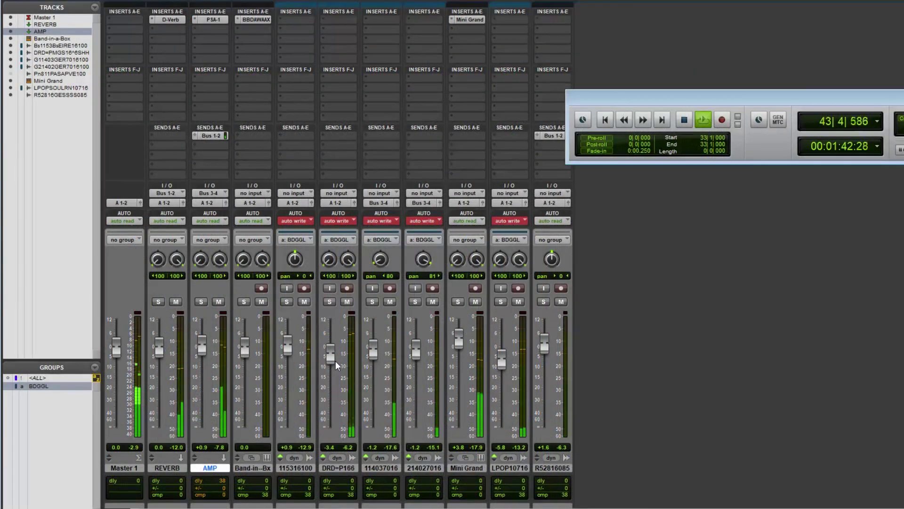
key(space)
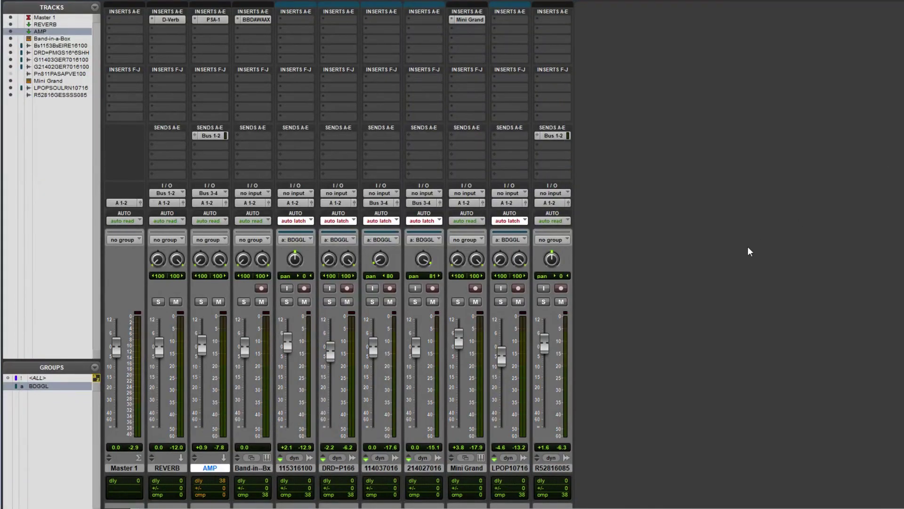
Display the volume automation on the BDGGL group's tracks in the Edit window.
key(ctrl+equal)
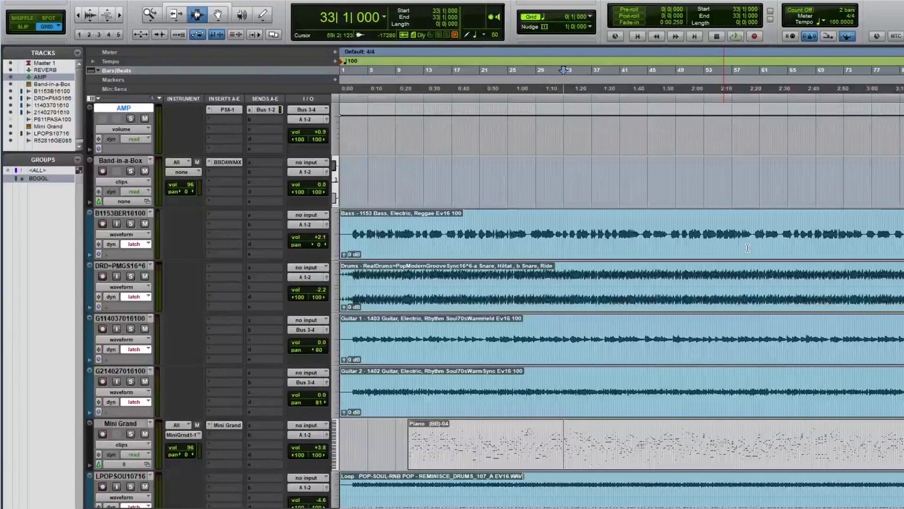
click(123, 235)
click(146, 292)
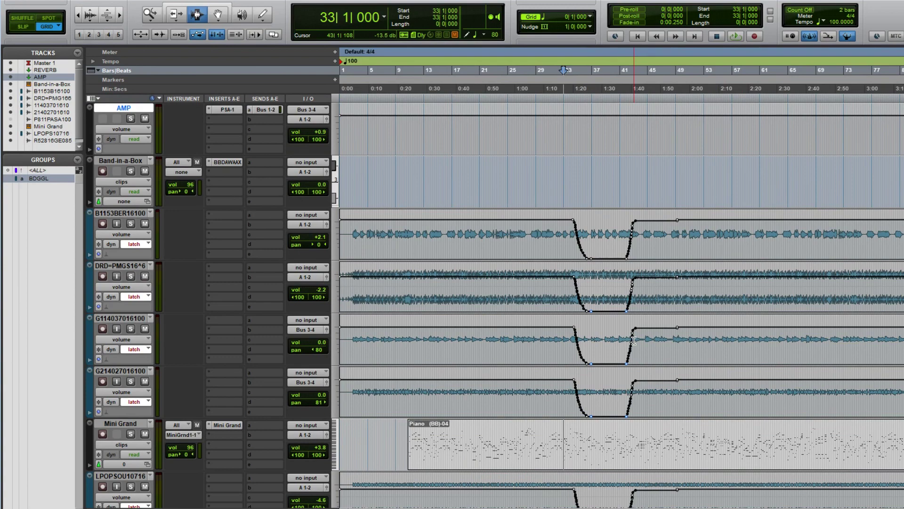
scroll(634, 340, down, 2)
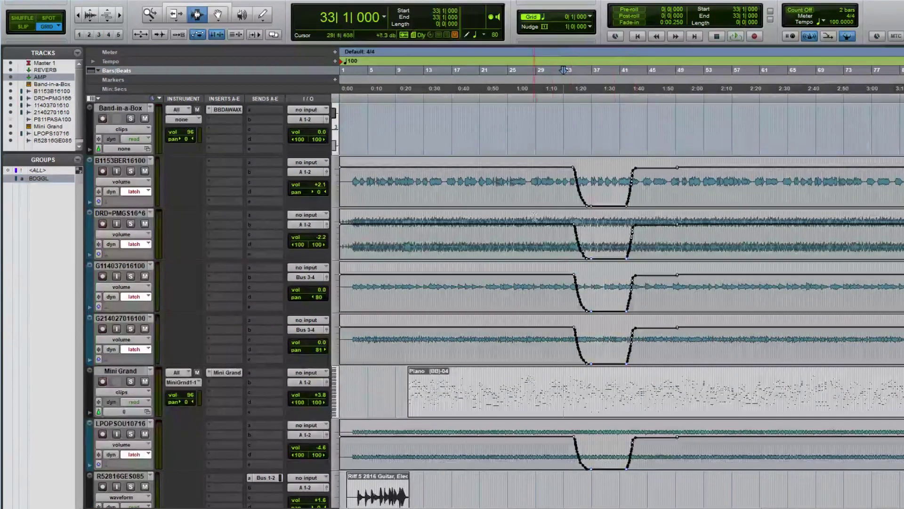
Delete the grouped tracks' volume automation from bar 29 beat 4 to bar 48 beat 2, and undo the deletion.
drag(541, 221, 671, 220)
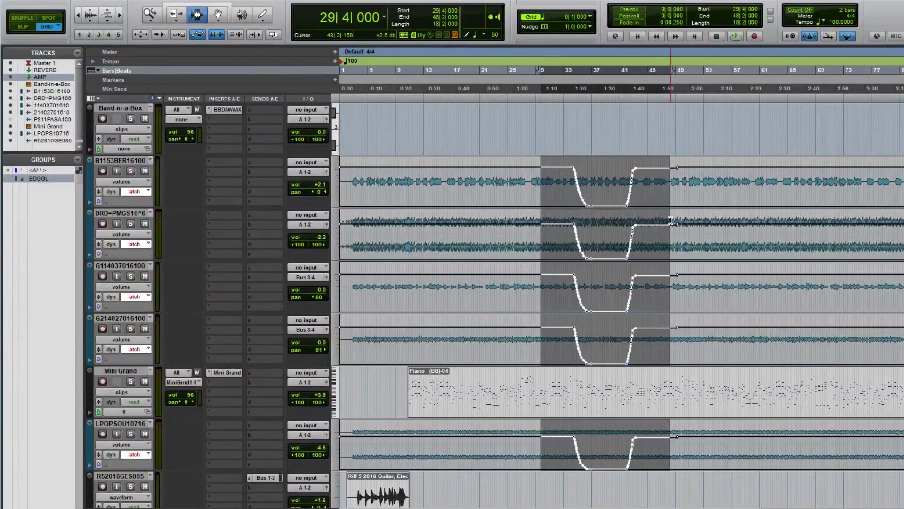
key(Delete)
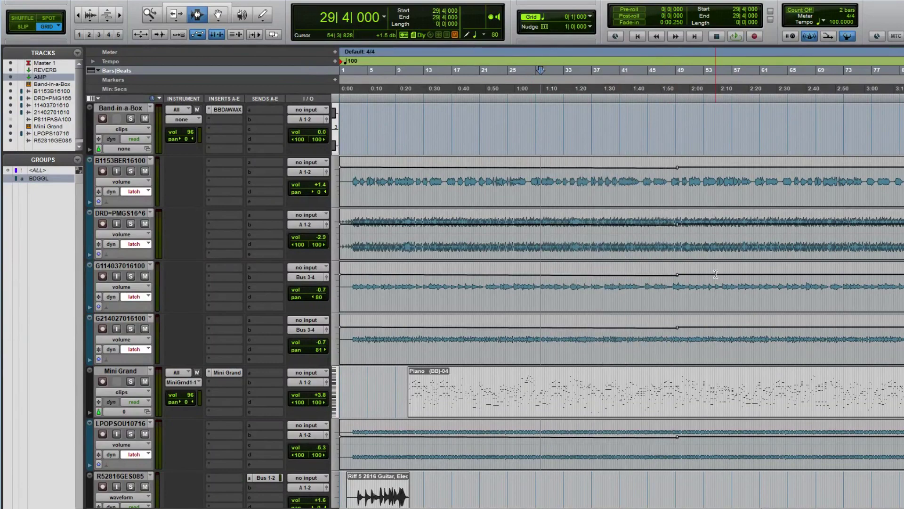
key(ctrl+z)
Return to the beginning of the song and play the automated mix.
key(Return)
key(space)
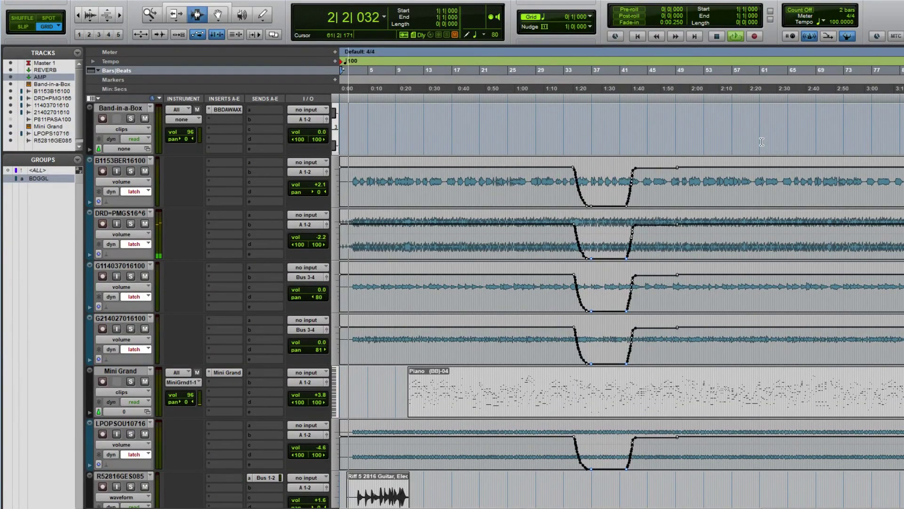